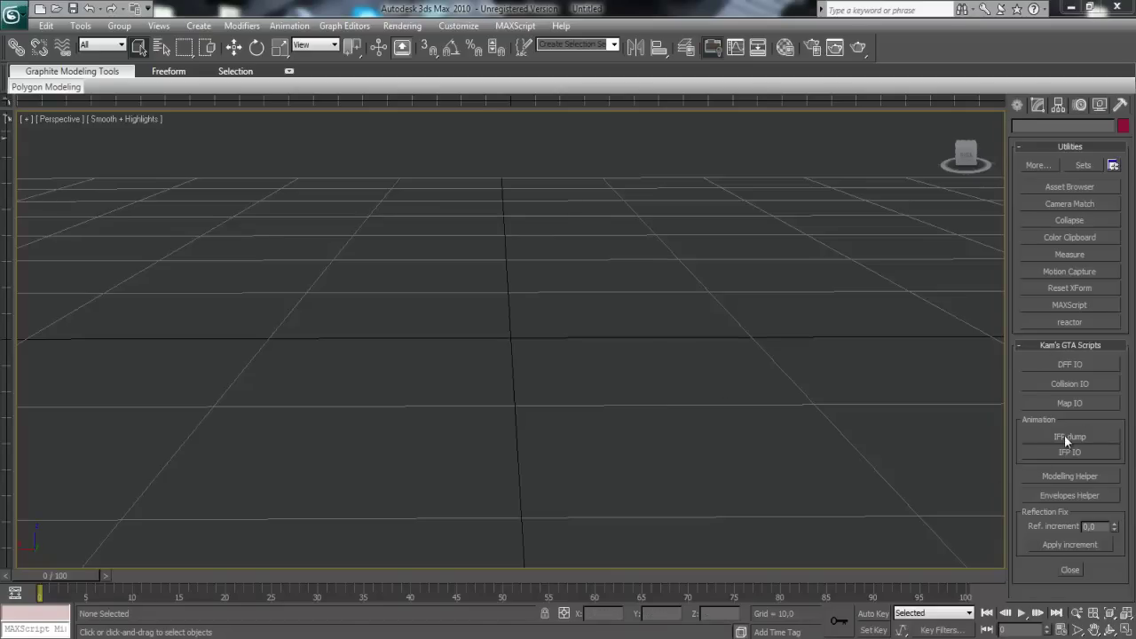
Launch the DFF IO tool from Kam's GTA Scripts in the Utilities panel.
click(1070, 361)
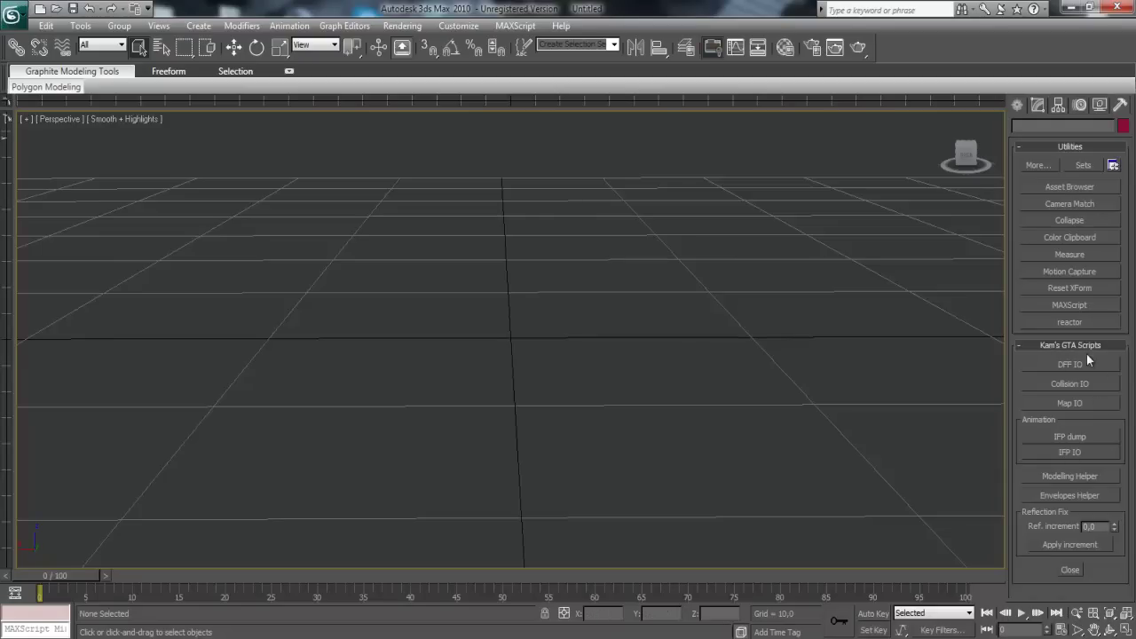
click(1065, 365)
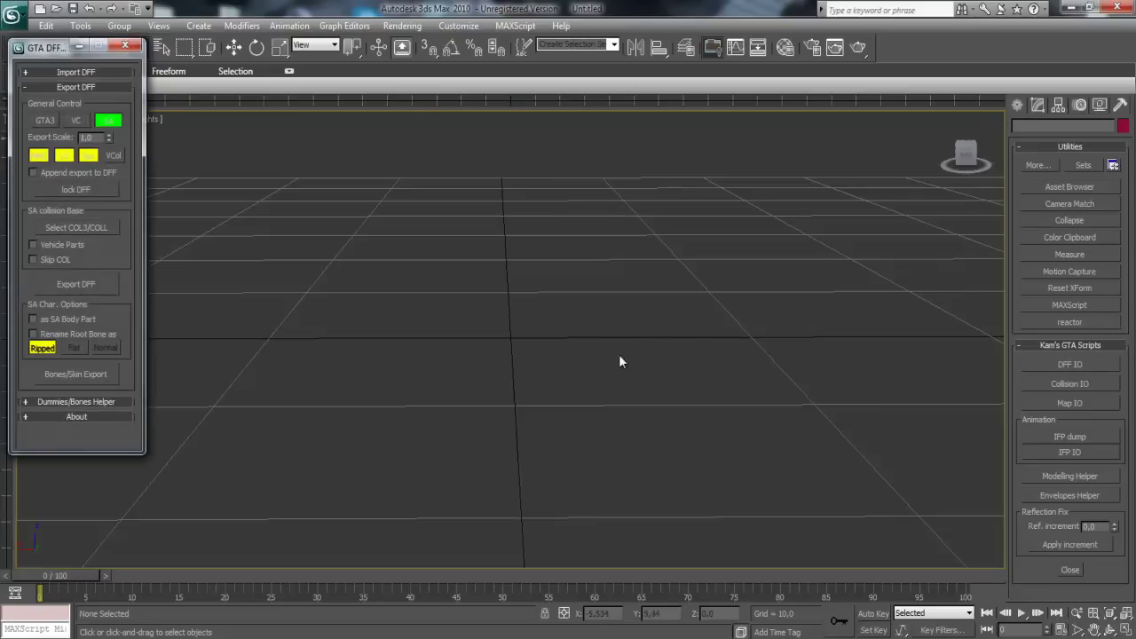
Expand the Import DFF section and browse up to the Desktop in the file dialog.
click(52, 86)
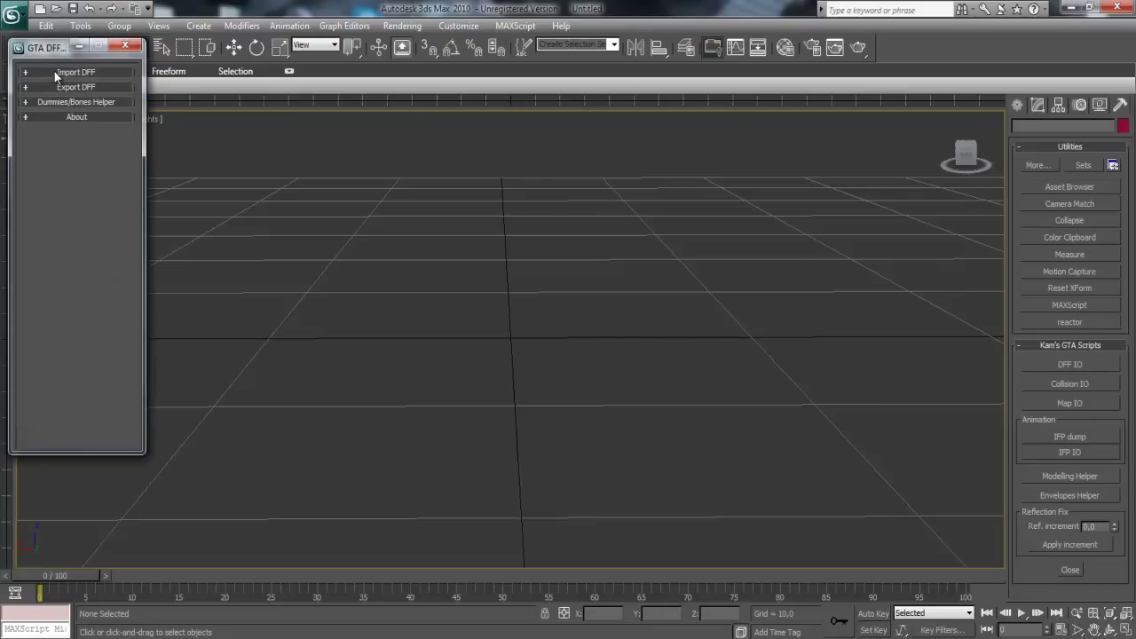
click(54, 71)
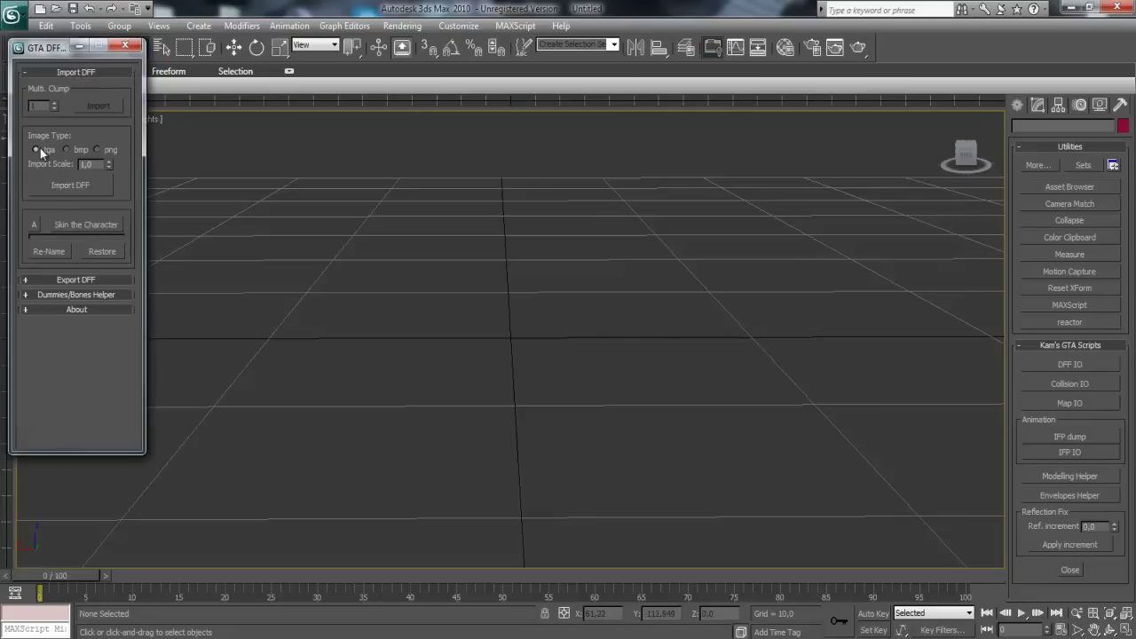
click(60, 184)
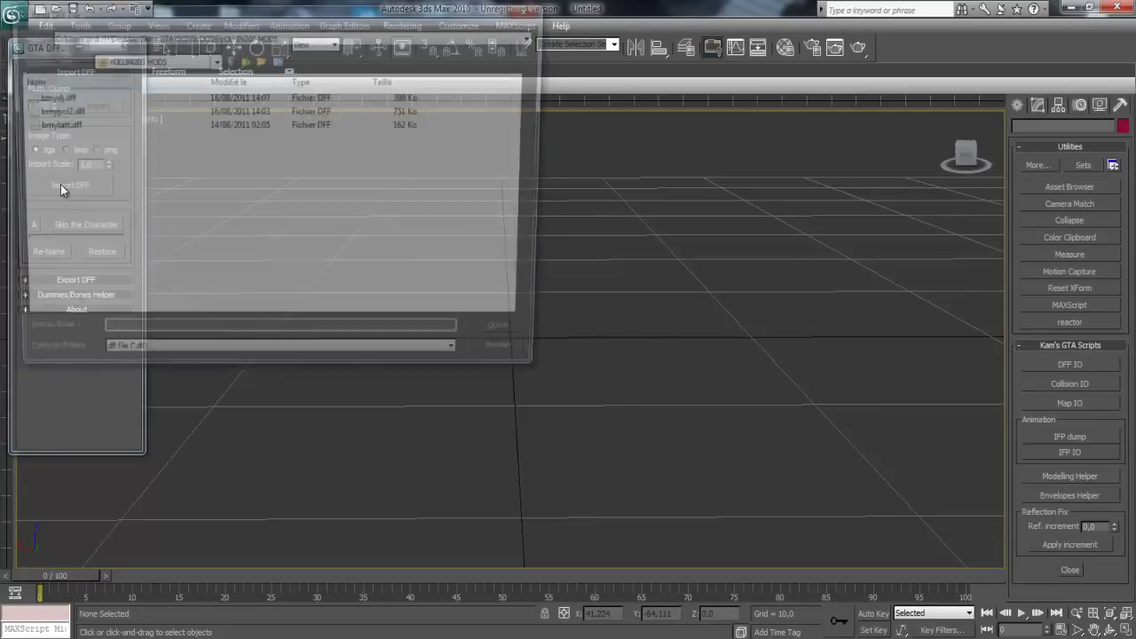
click(243, 58)
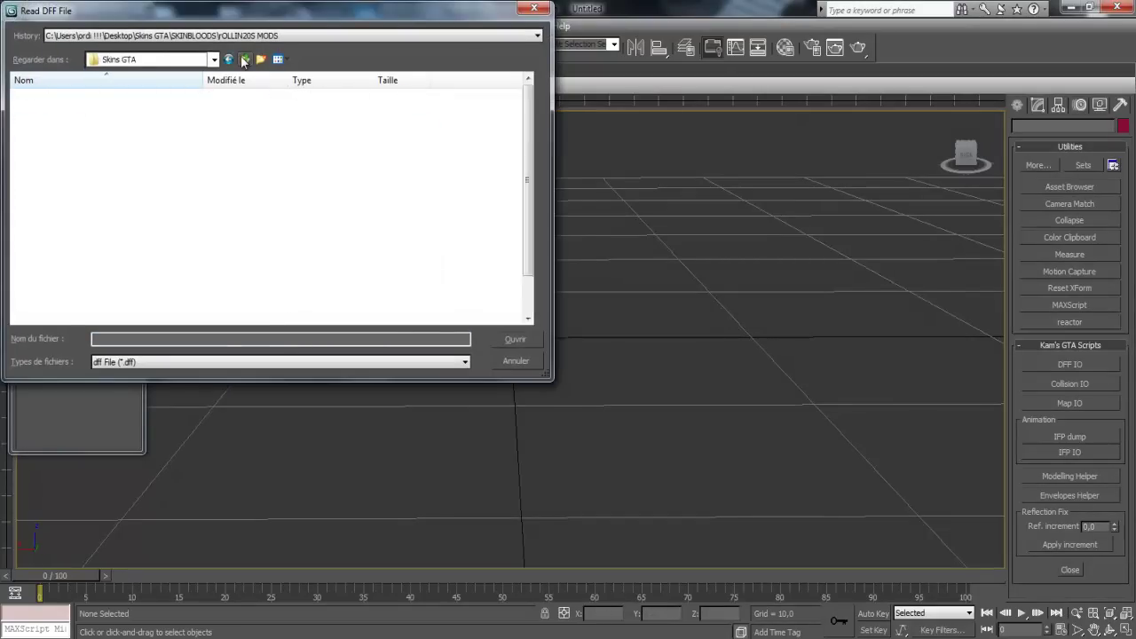
click(243, 58)
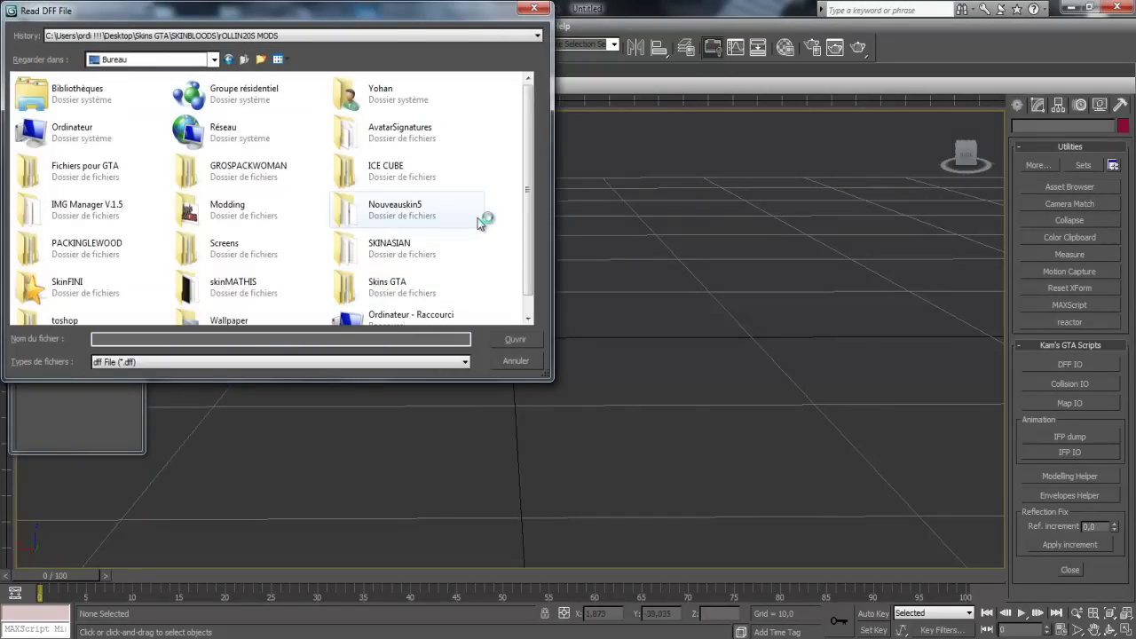
scroll(483, 233, down, 1)
scroll(480, 232, up, 1)
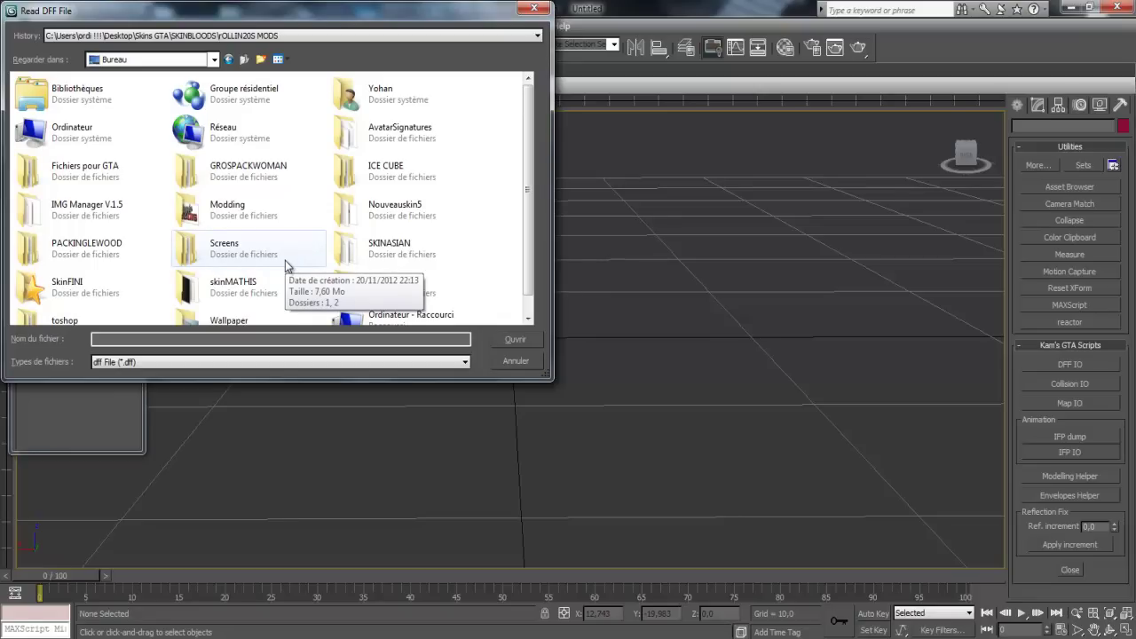
Import bmydj.dff from the Desktop's ICE CUBE\TETE folder.
click(249, 290)
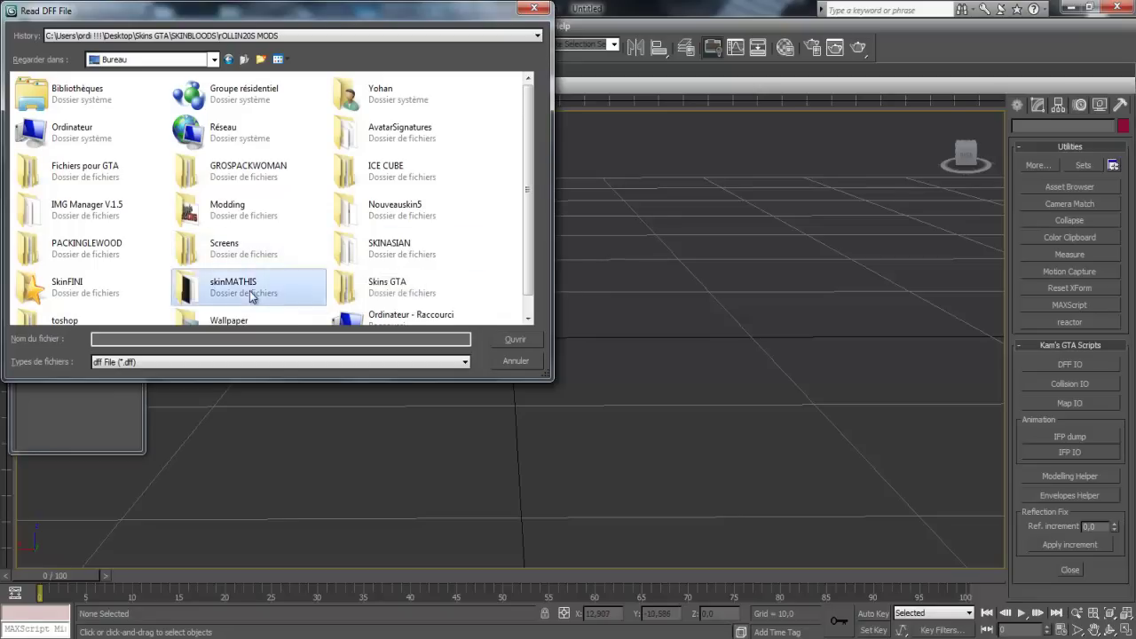
scroll(249, 291, down, 1)
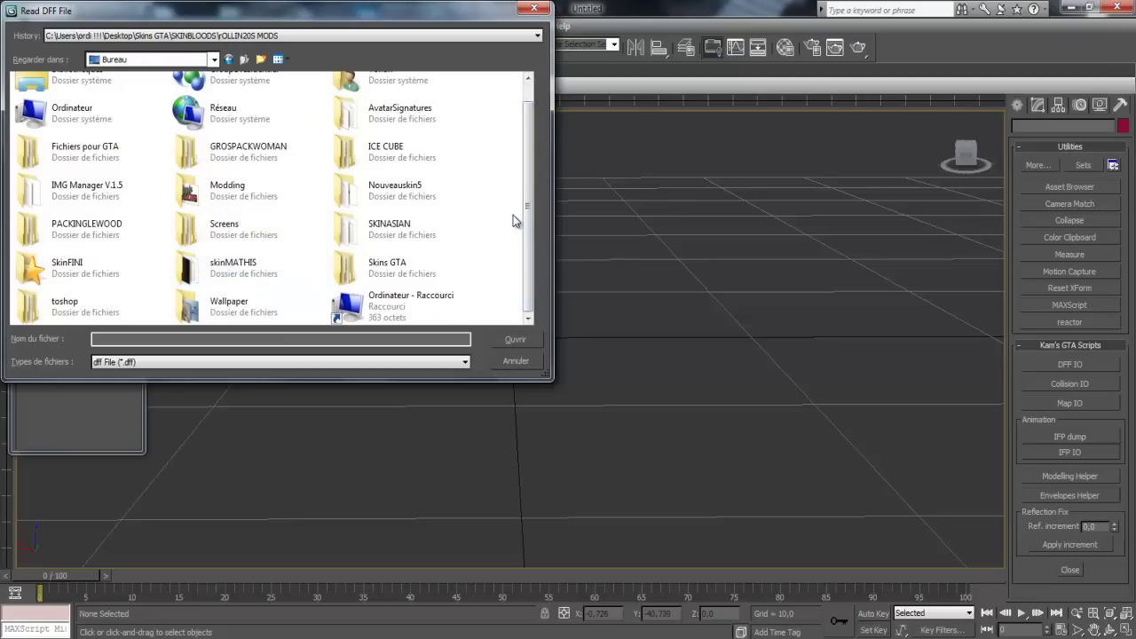
scroll(513, 215, up, 1)
scroll(170, 246, down, 1)
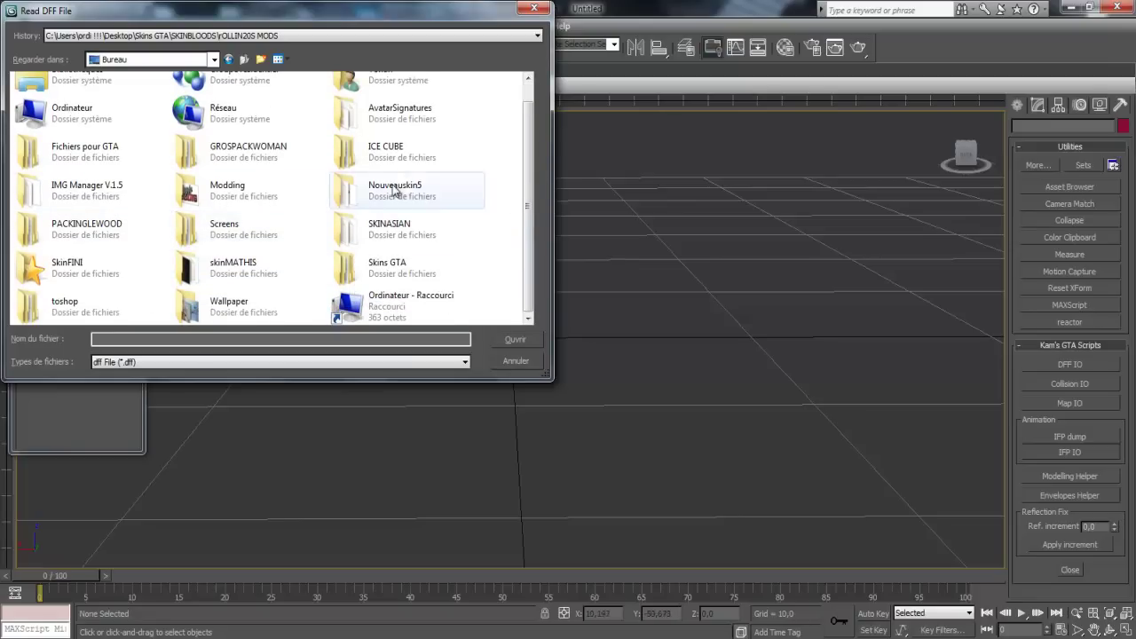
double_click(386, 151)
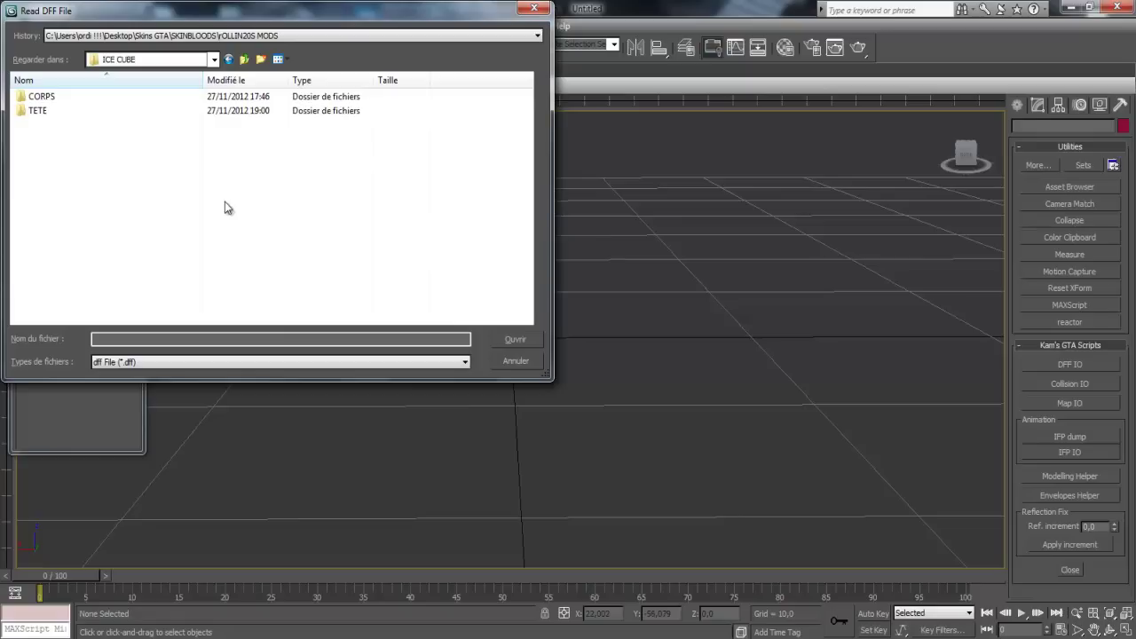
double_click(51, 111)
double_click(52, 131)
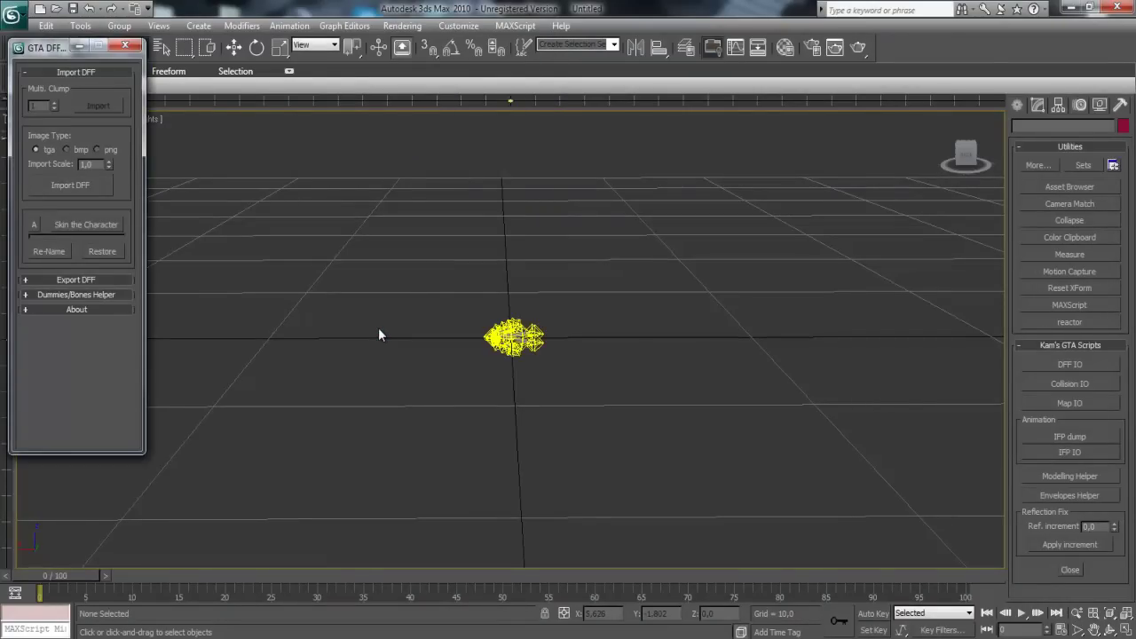
Zoom extents on the bmydj character and select only its Skin_Mesh, not the bones.
key(z)
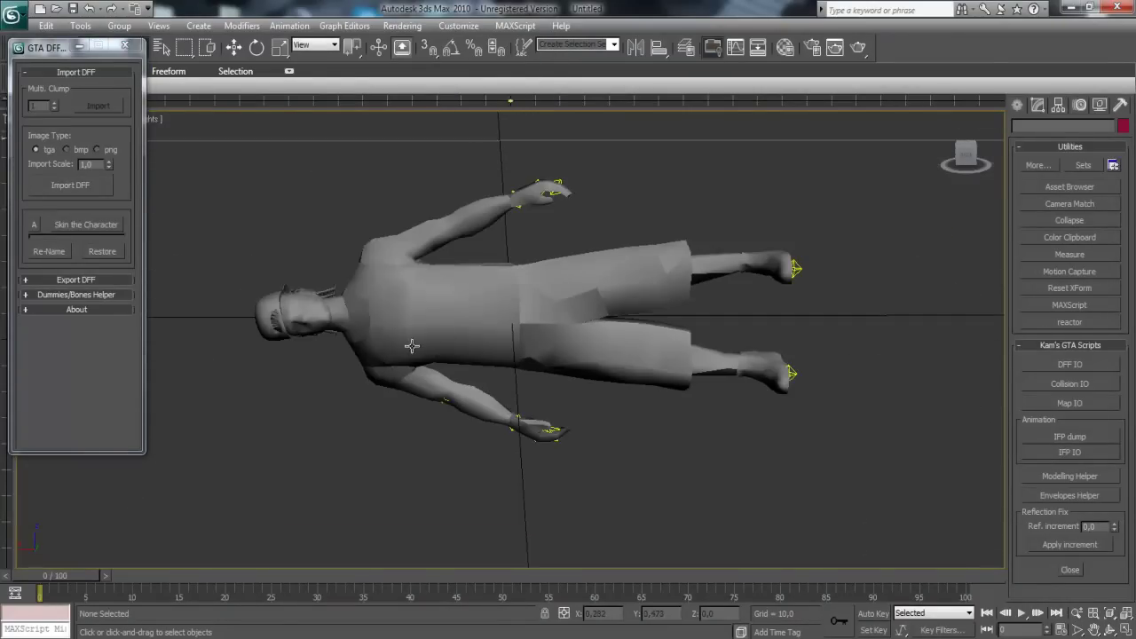
click(478, 307)
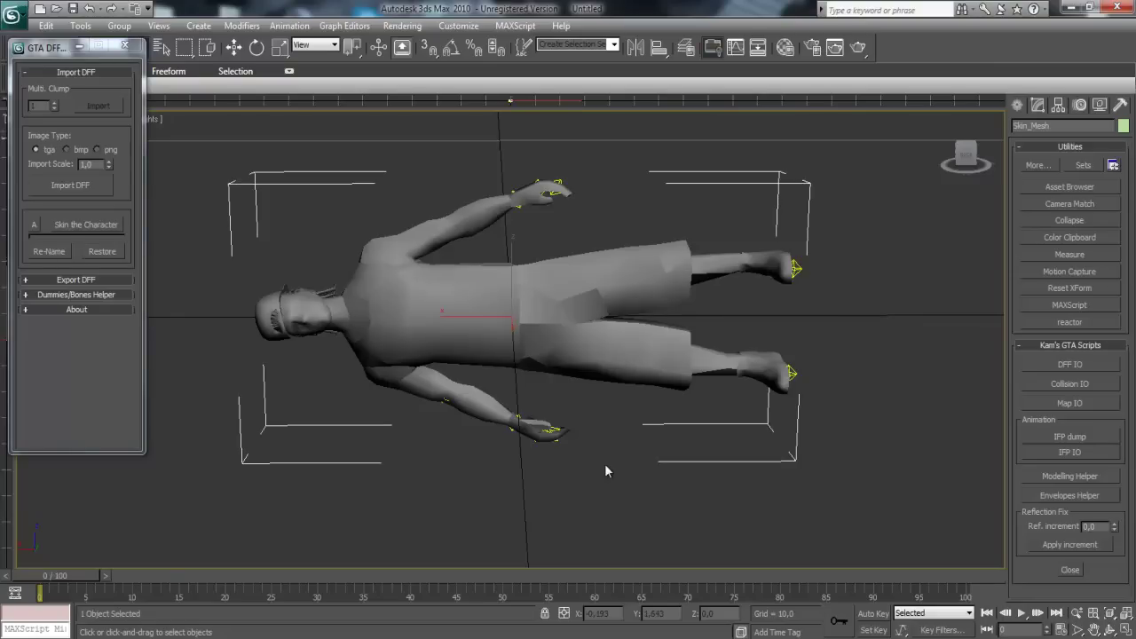
key(ctrl+a)
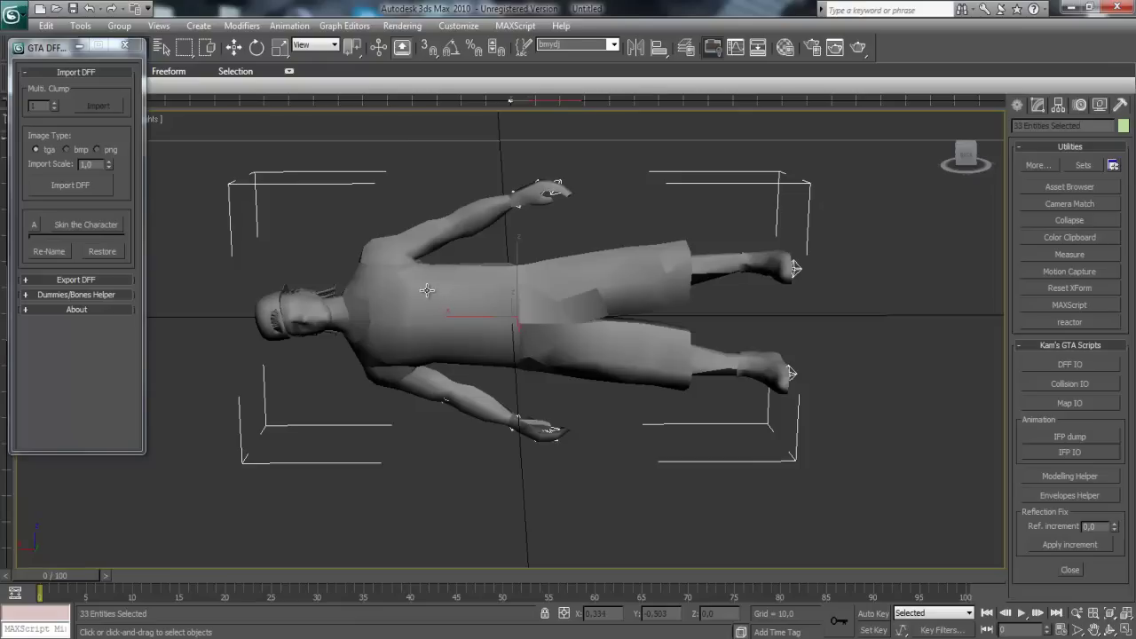
key(ctrl+d)
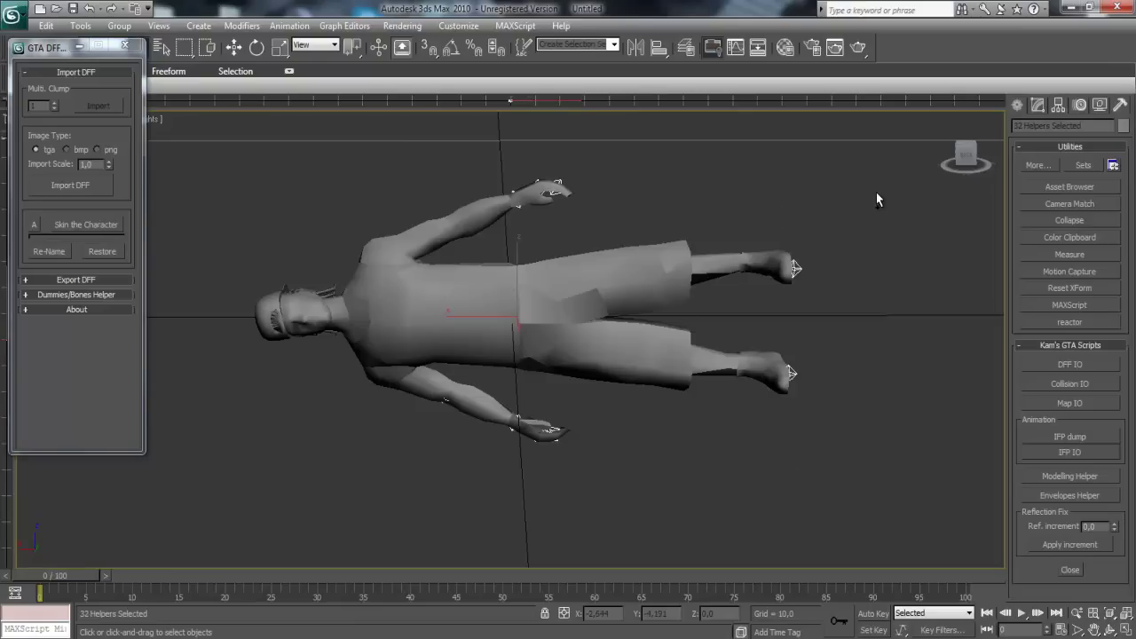
click(700, 289)
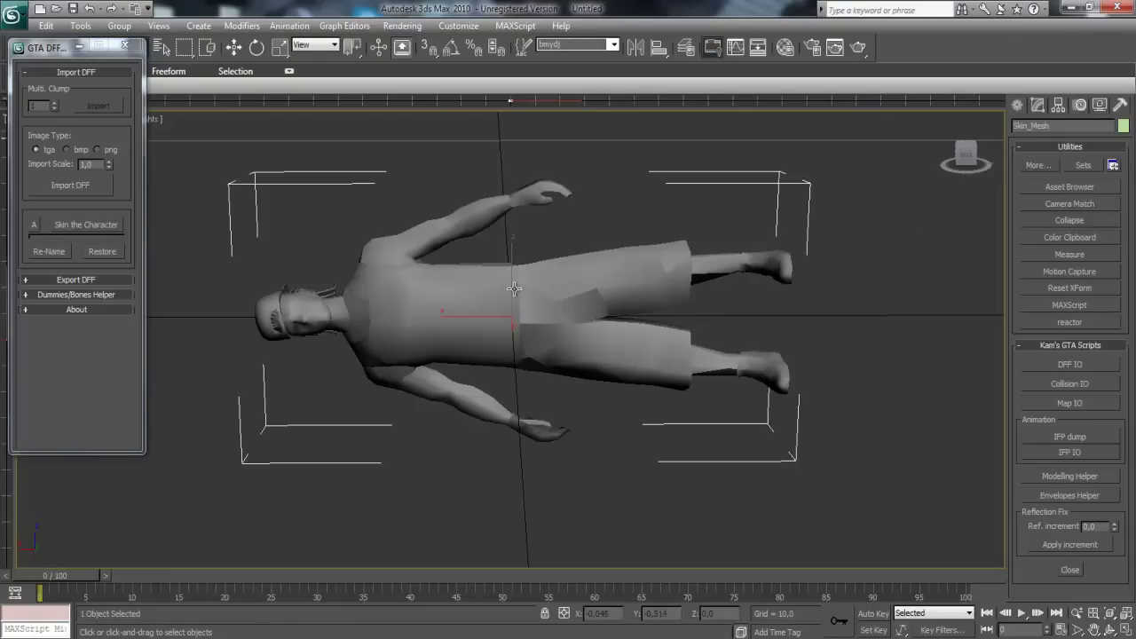
Delete the body elements from the bmydj Skin_Mesh in Element mode, keeping only the head.
click(1037, 105)
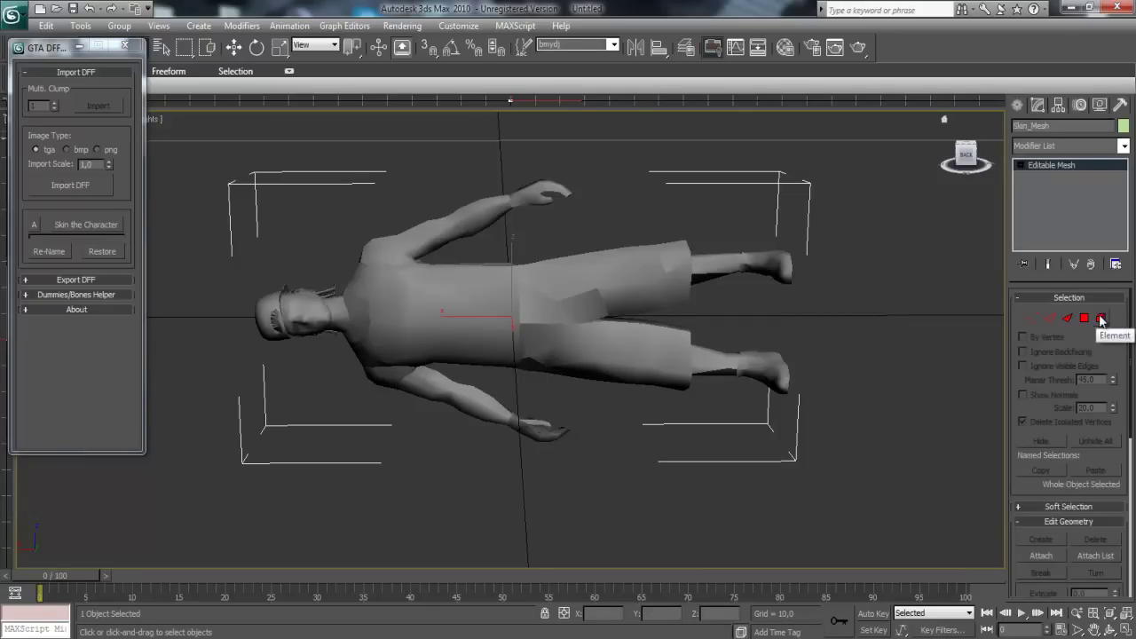
click(1101, 317)
drag(845, 149, 363, 519)
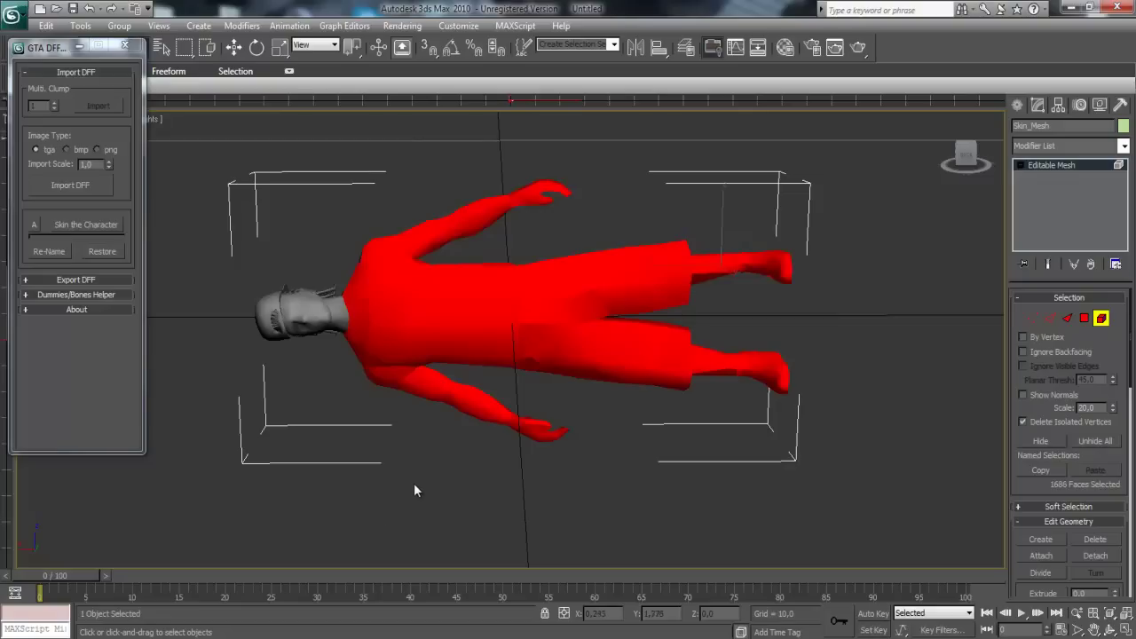
key(Delete)
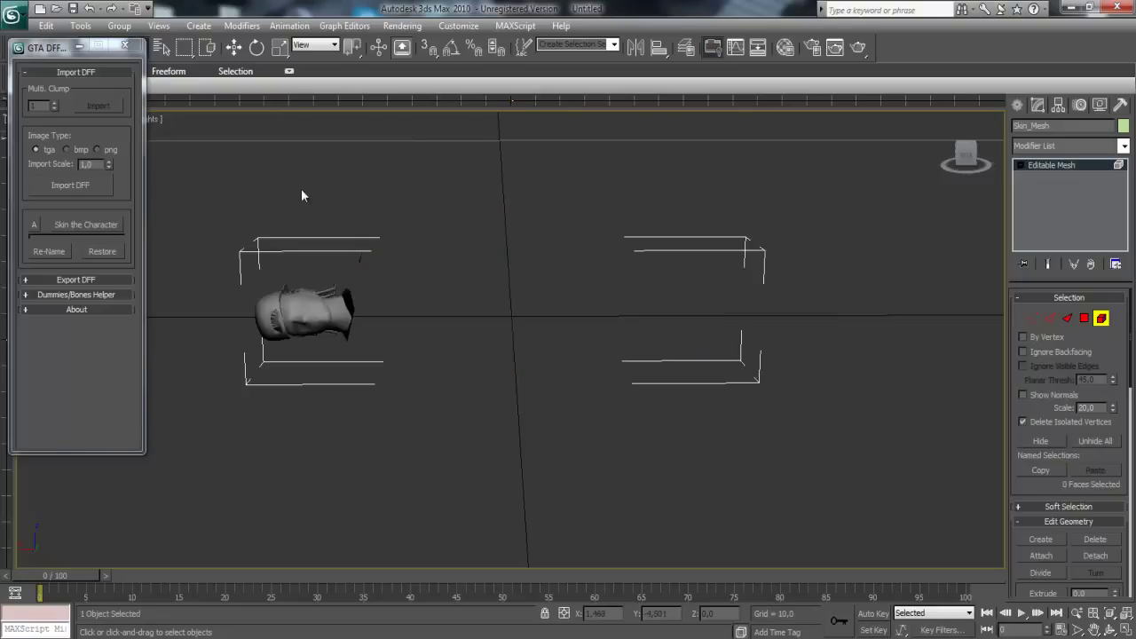
drag(396, 264, 397, 265)
key(Delete)
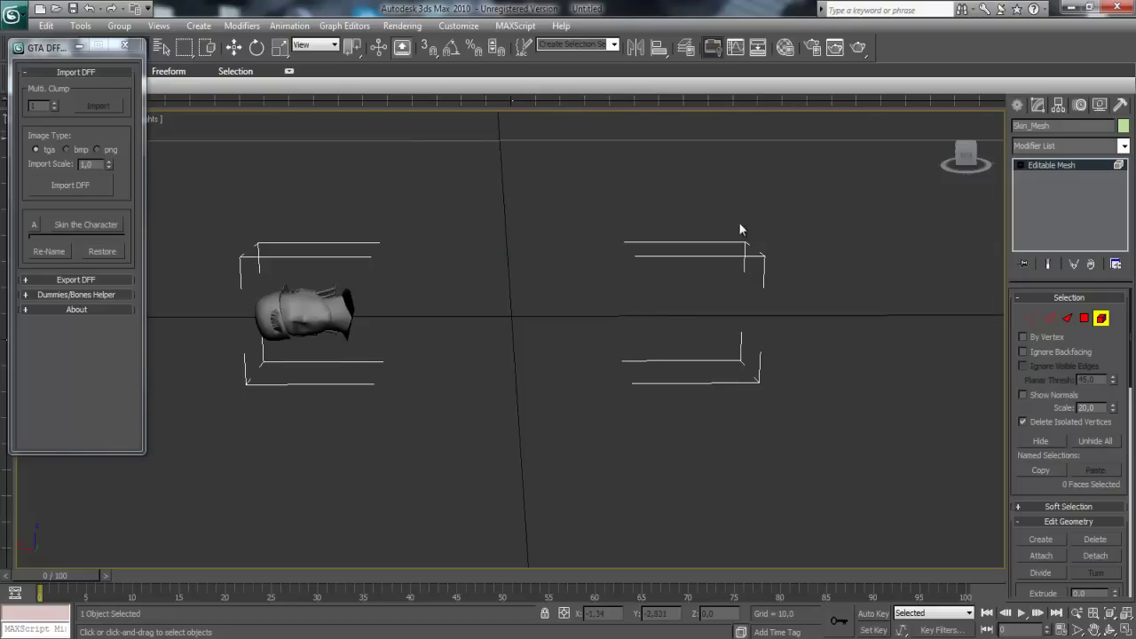
mouse_move(965, 154)
mouse_down()
mouse_move(195, 165)
mouse_move(249, 291)
mouse_move(284, 278)
mouse_up()
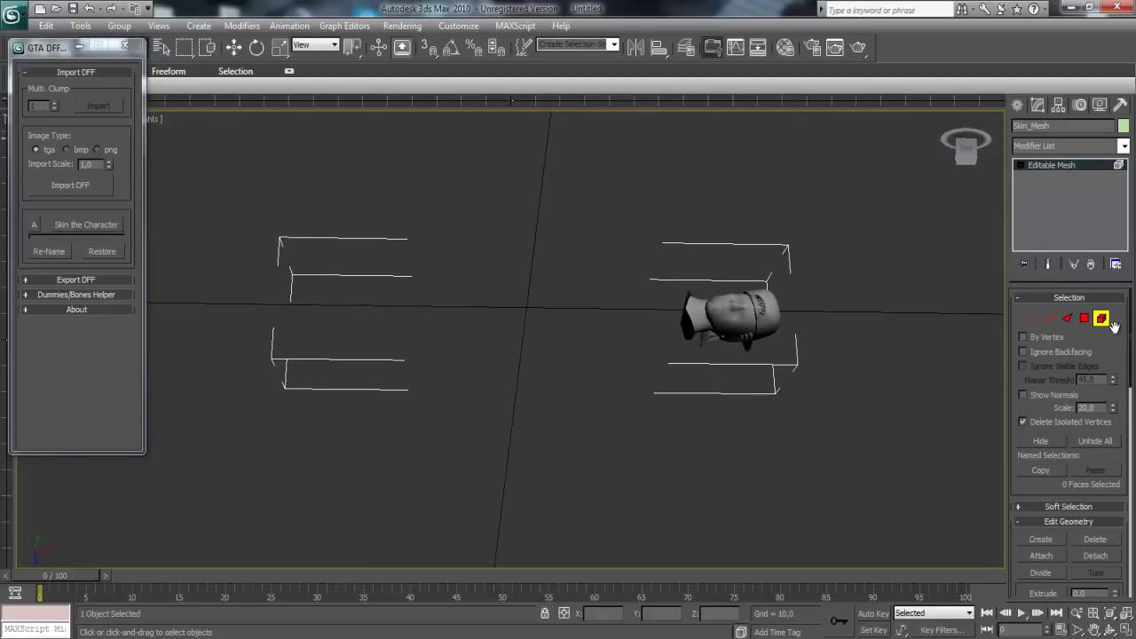
Exit Element mode and move the head to the right along X.
click(1101, 319)
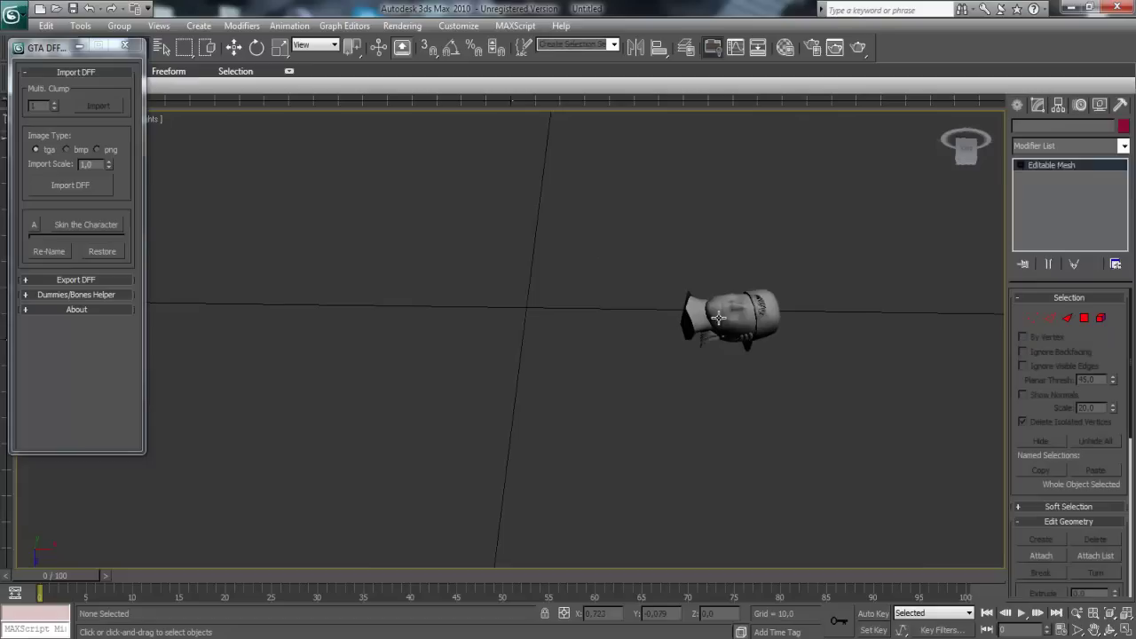
key(w)
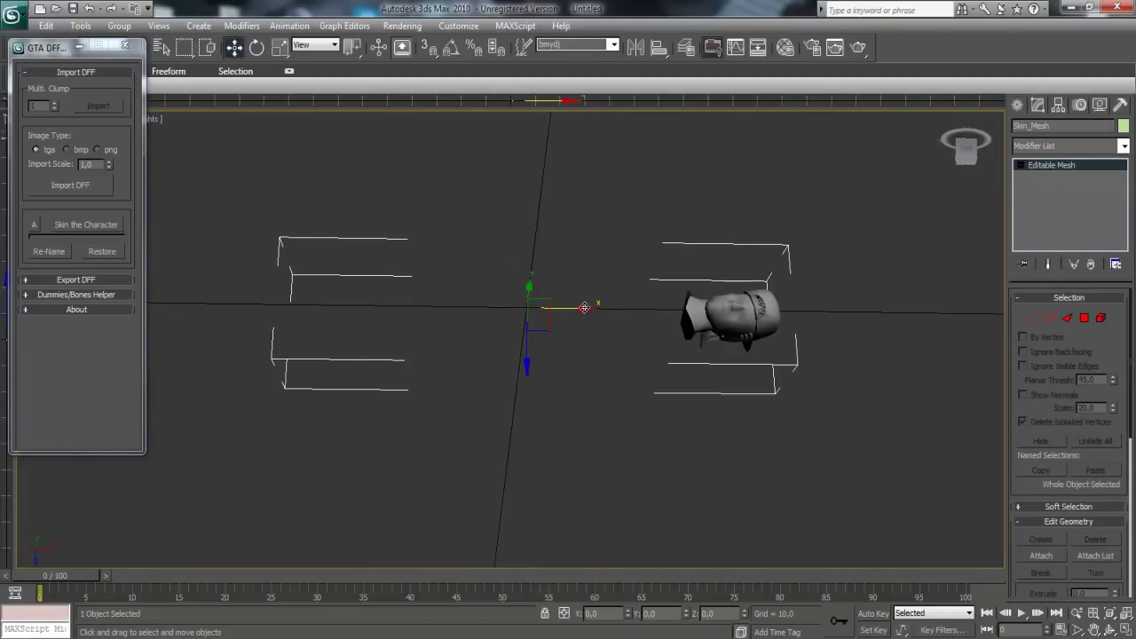
drag(586, 309, 790, 311)
click(583, 171)
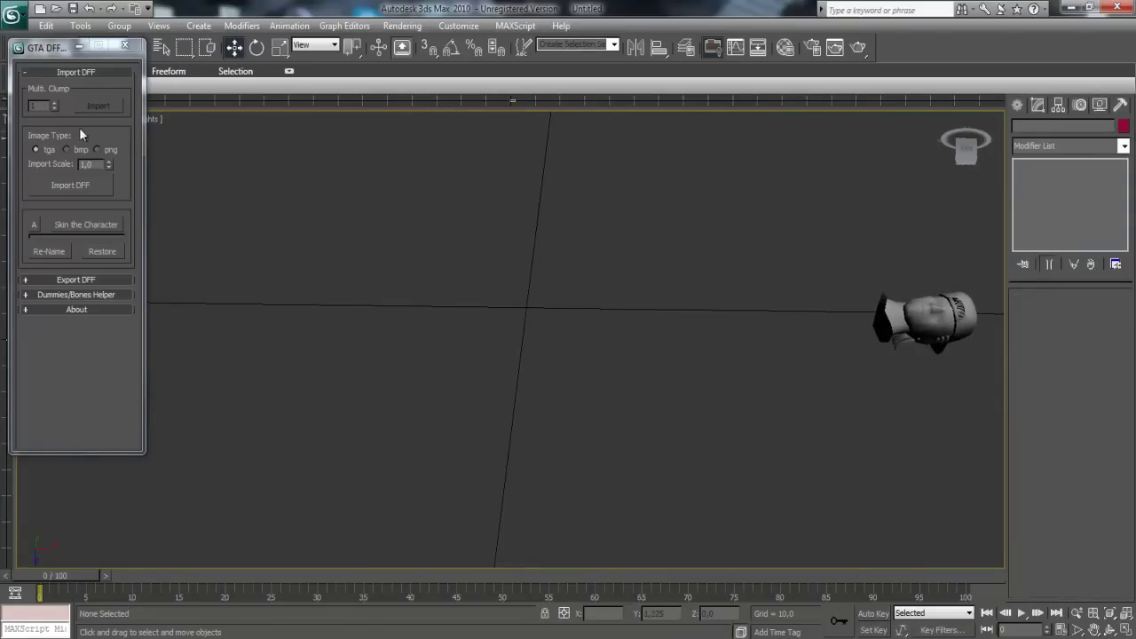
Import vla1.dff from ICE CUBE\CORPS with the A skin auto-skinning option enabled.
drag(49, 47, 39, 46)
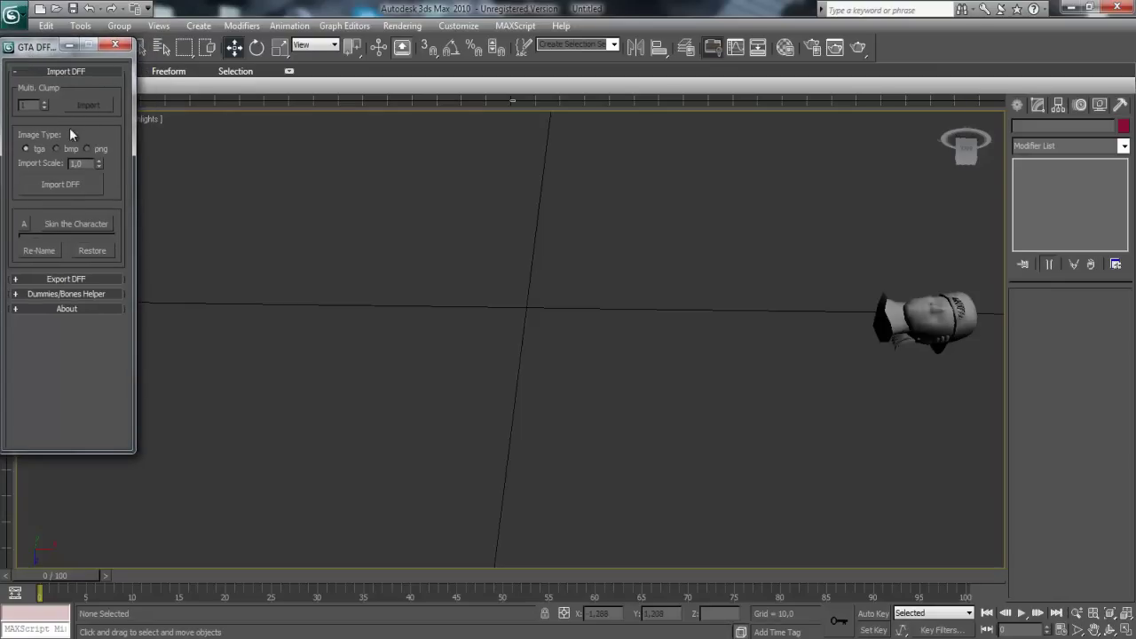
click(25, 226)
click(50, 184)
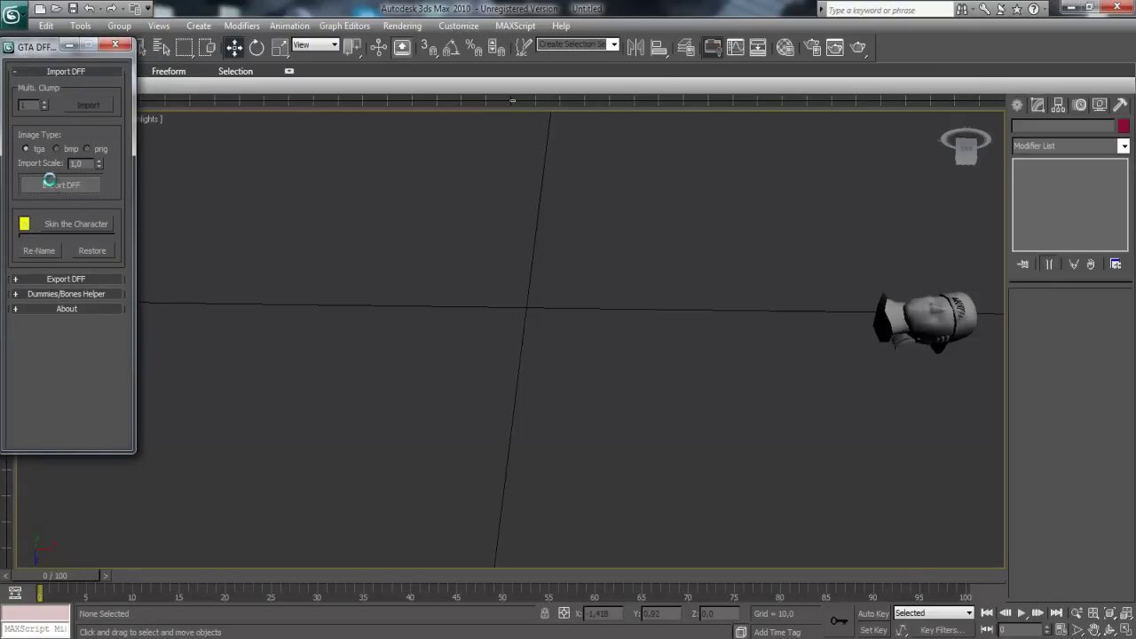
click(244, 59)
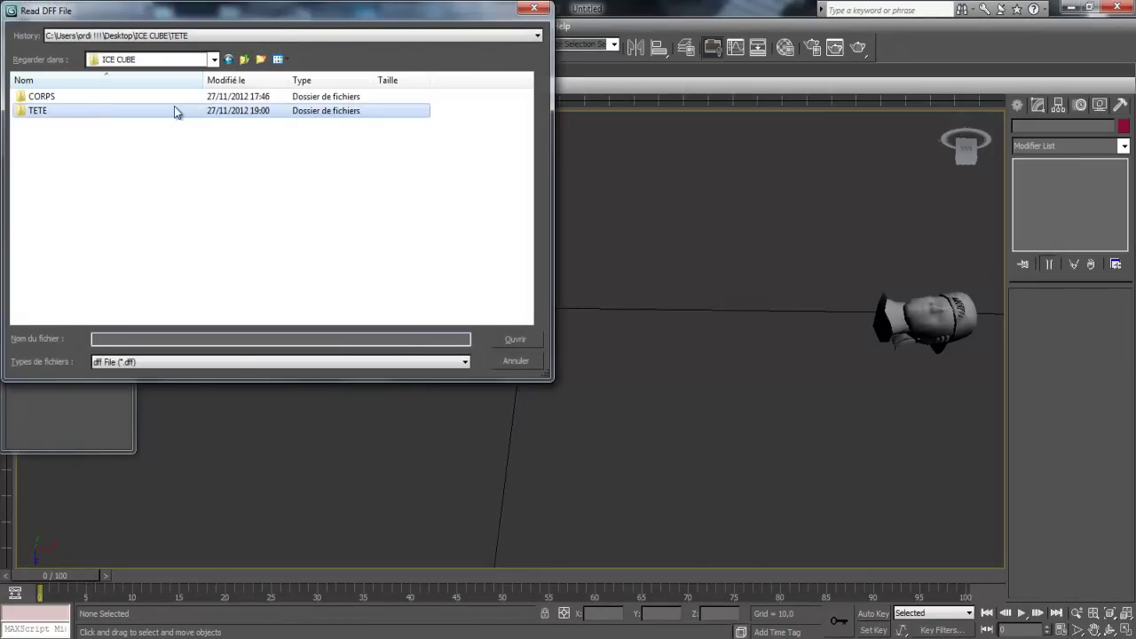
double_click(94, 101)
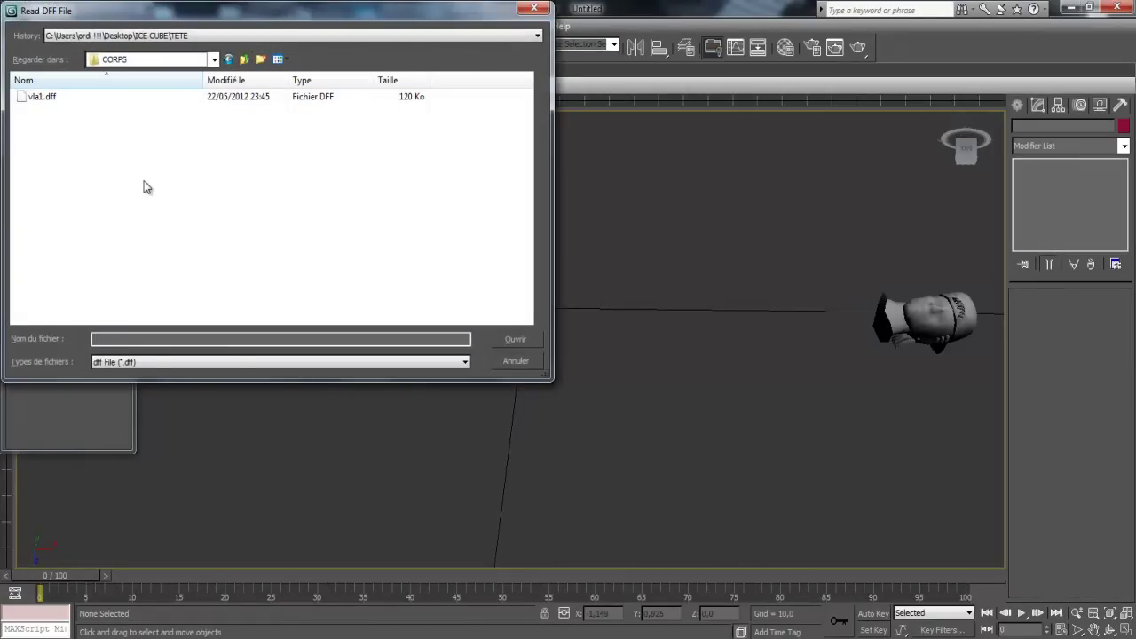
double_click(47, 97)
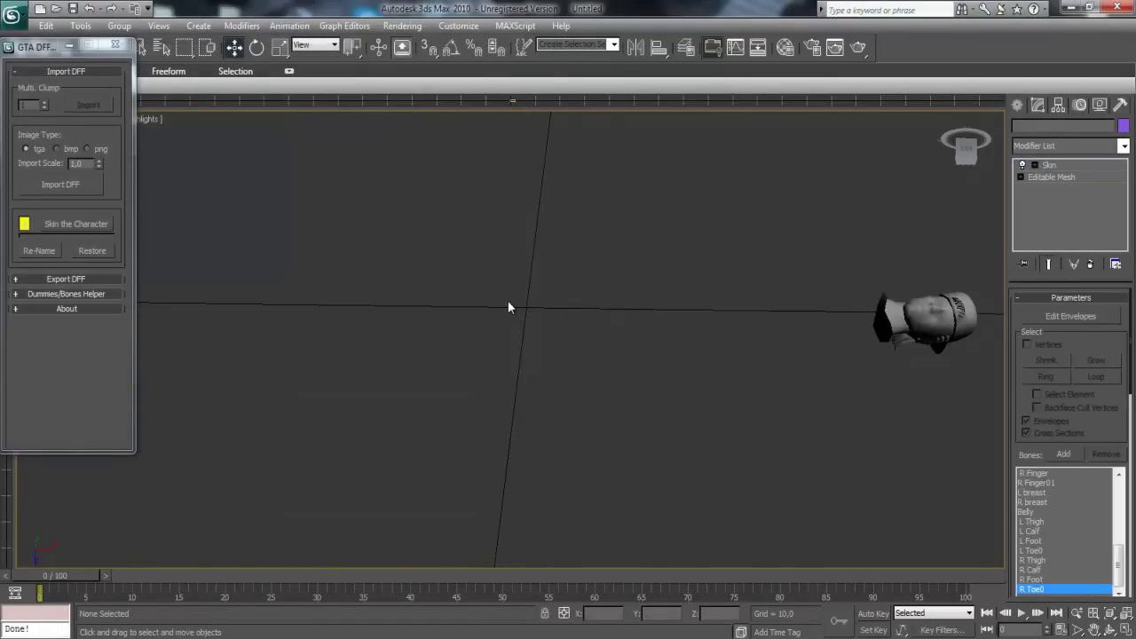
click(825, 263)
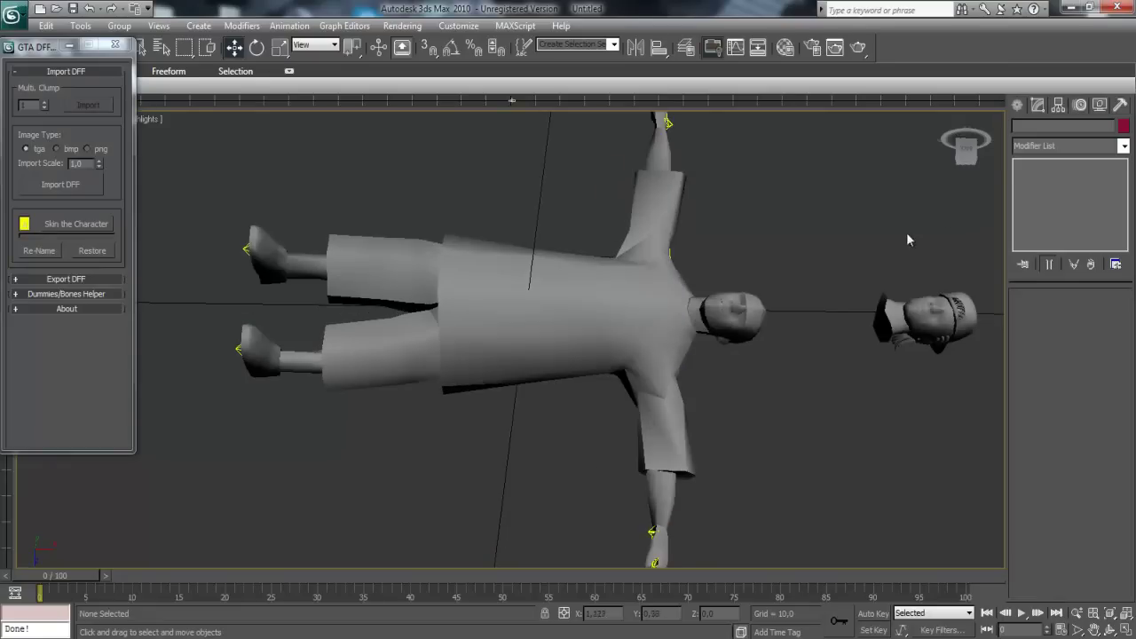
Delete the vla1 body's own head element at the Editable Mesh Element level.
click(970, 164)
mouse_move(970, 164)
mouse_down()
mouse_move(941, 168)
mouse_move(954, 166)
mouse_up()
click(661, 326)
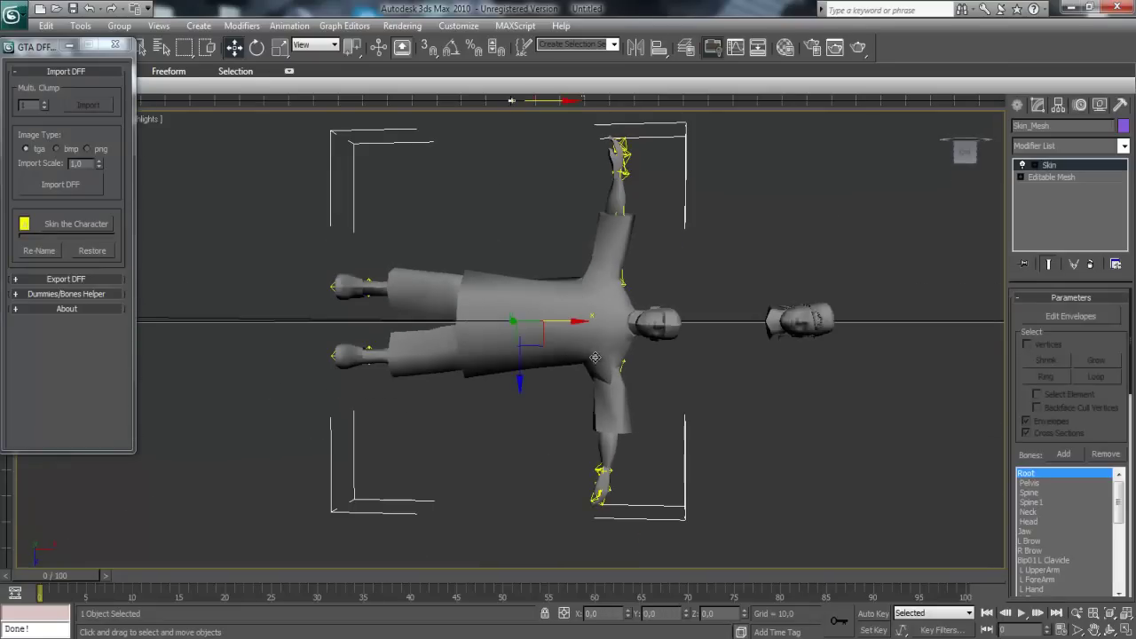
click(1020, 178)
click(1056, 178)
click(1101, 317)
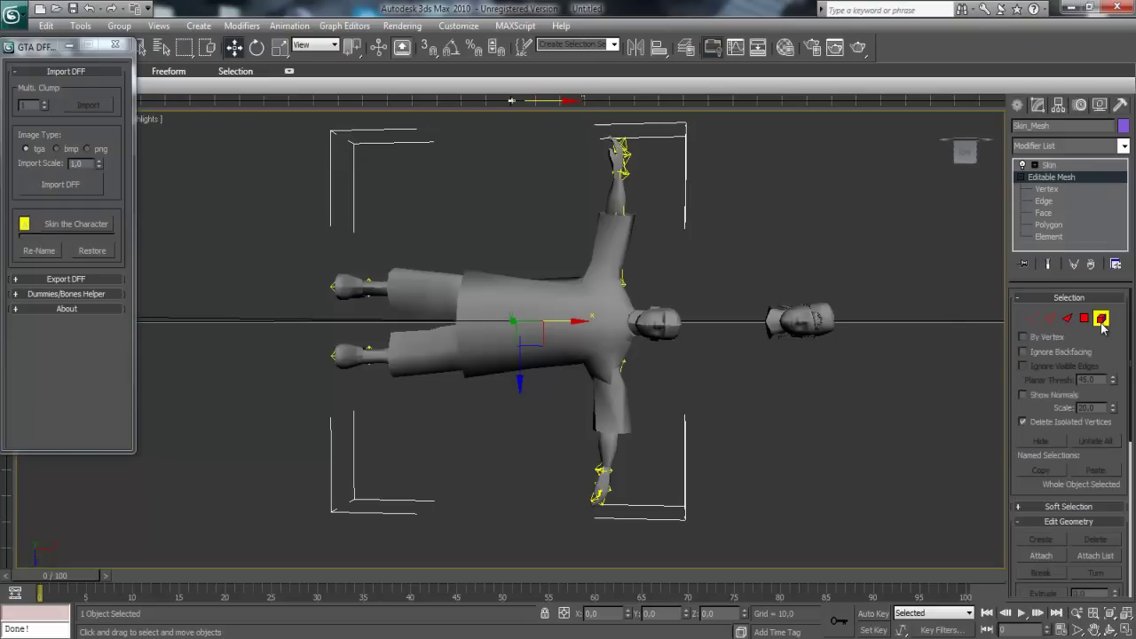
drag(715, 303, 641, 373)
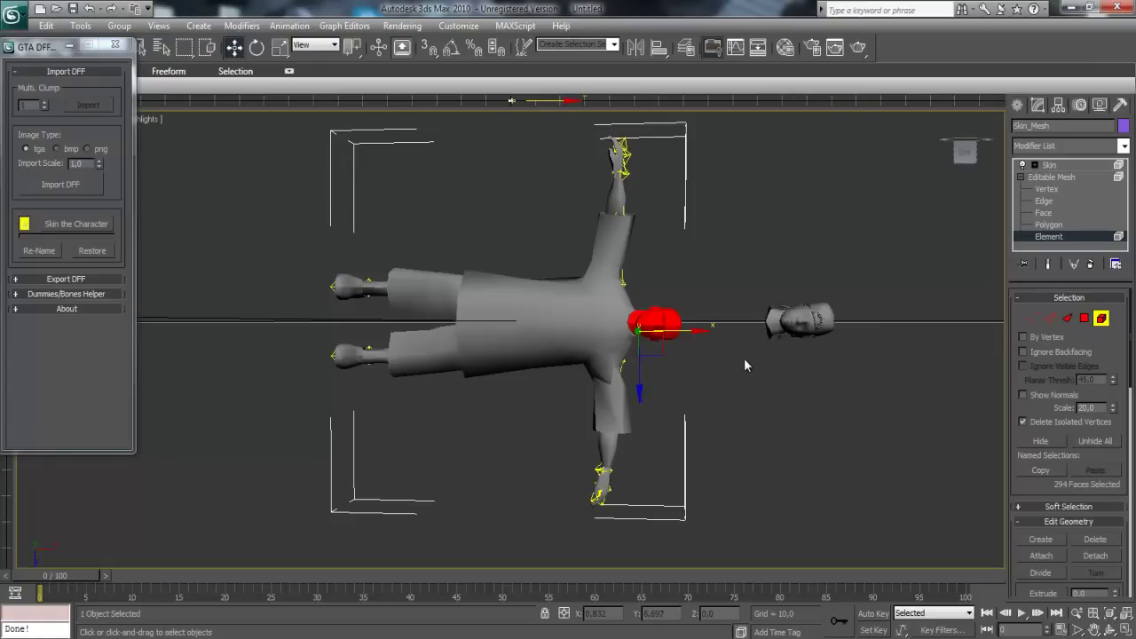
key(Delete)
Exit Element mode, deselect the body and select the separate bmydj head.
scroll(744, 357, up, 4)
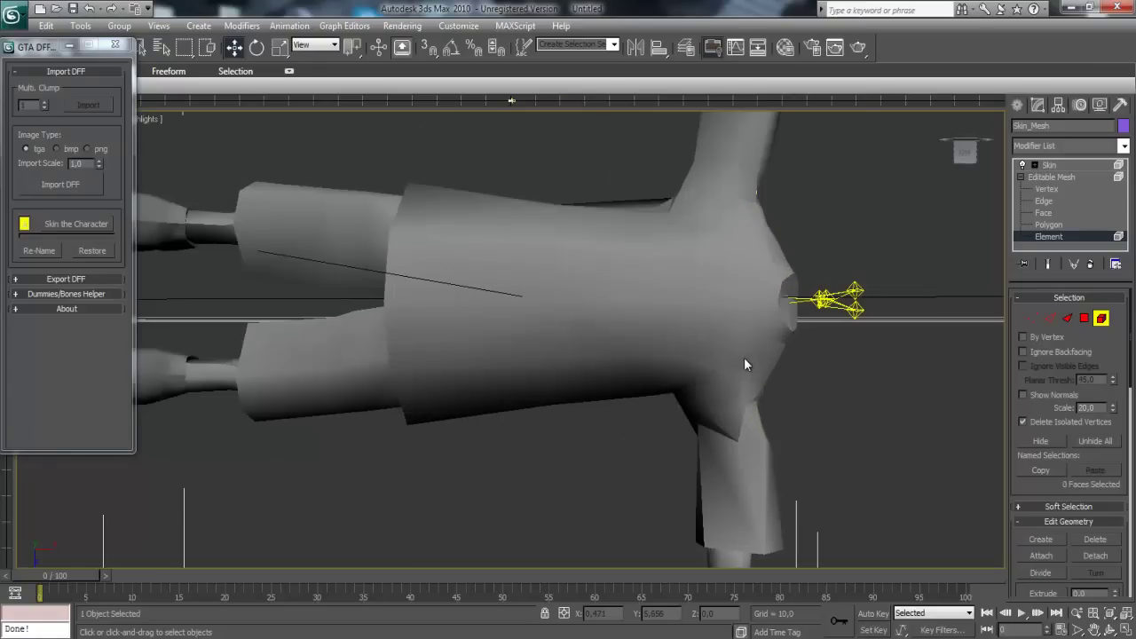
scroll(743, 357, up, 3)
scroll(974, 280, down, 6)
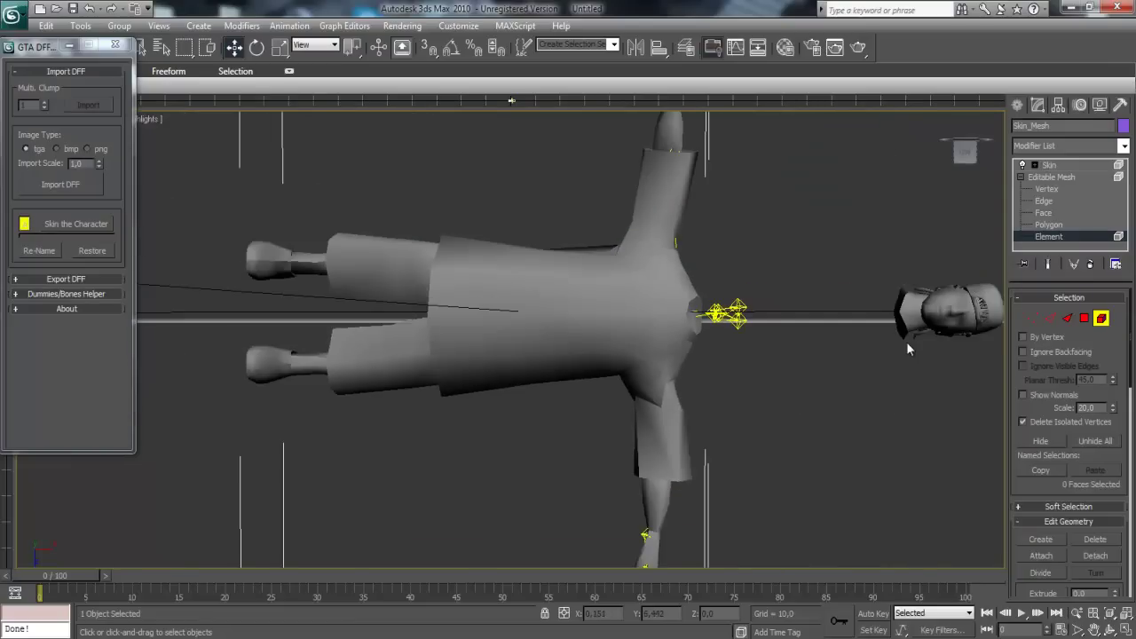
click(1101, 318)
click(899, 217)
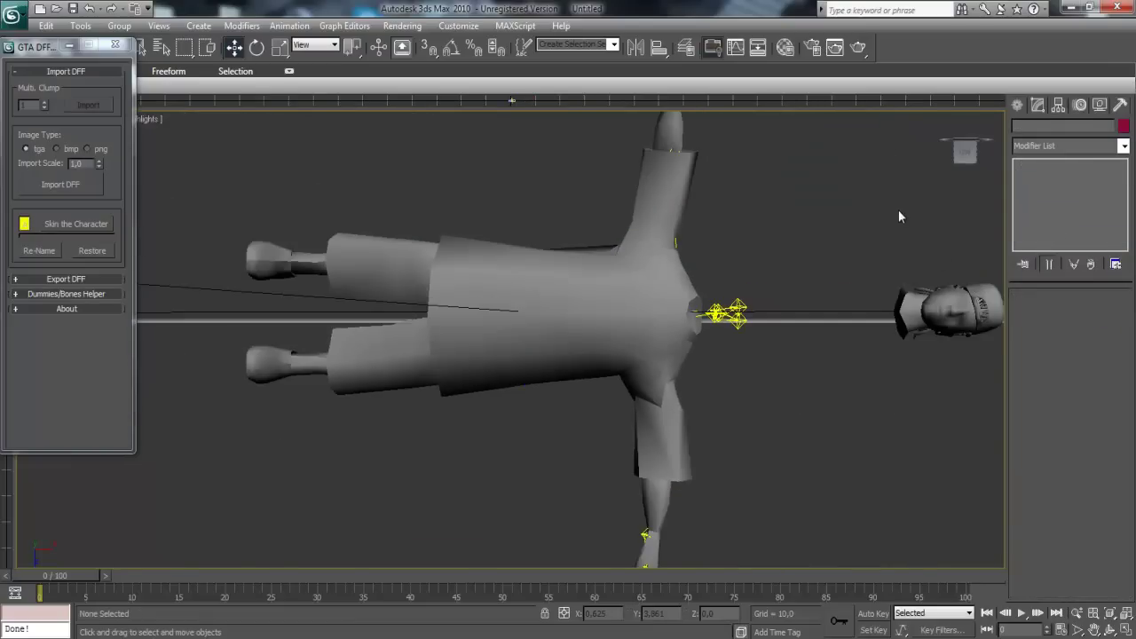
scroll(898, 216, down, 3)
click(704, 335)
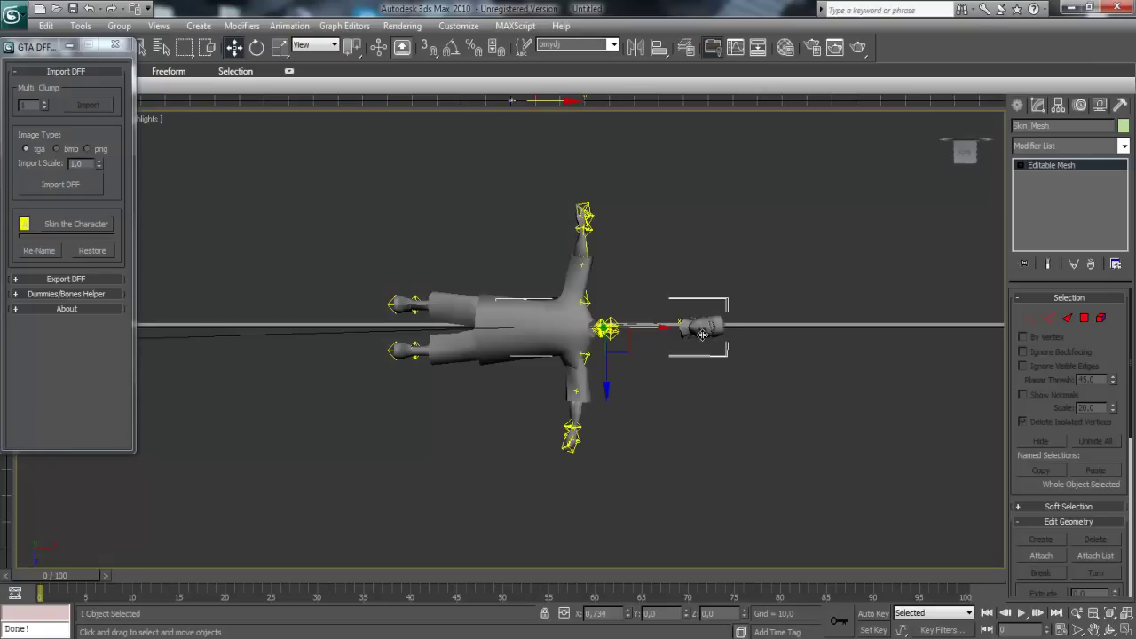
Move the bmydj head left along X onto the body's neck.
scroll(743, 332, up, 3)
scroll(791, 315, up, 2)
scroll(790, 315, down, 2)
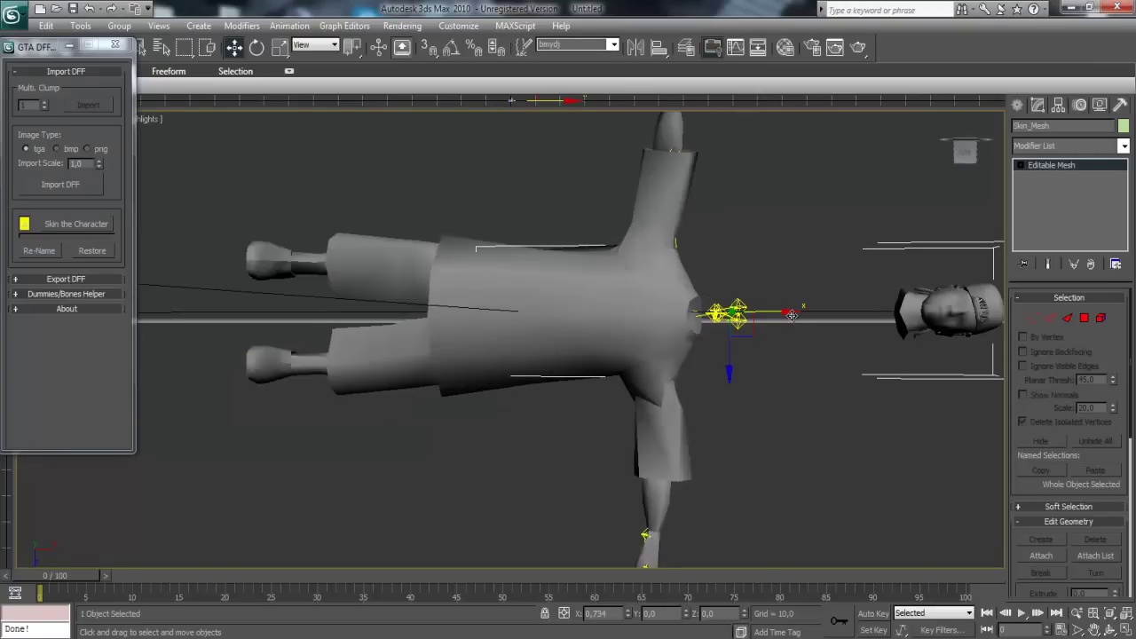
drag(786, 310, 581, 306)
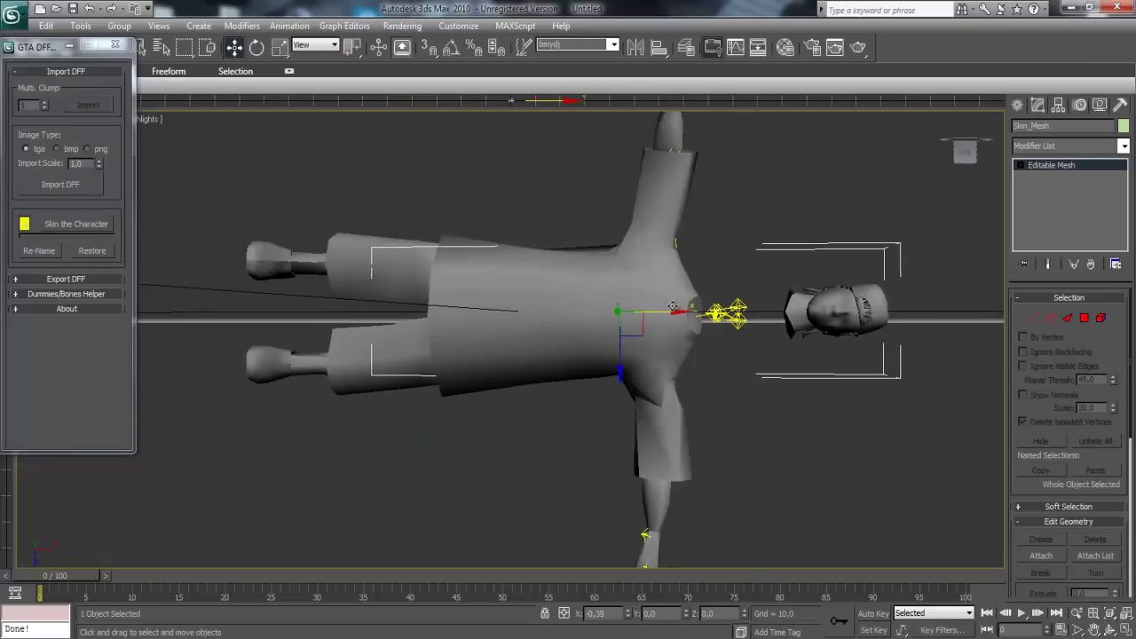
drag(580, 306, 588, 306)
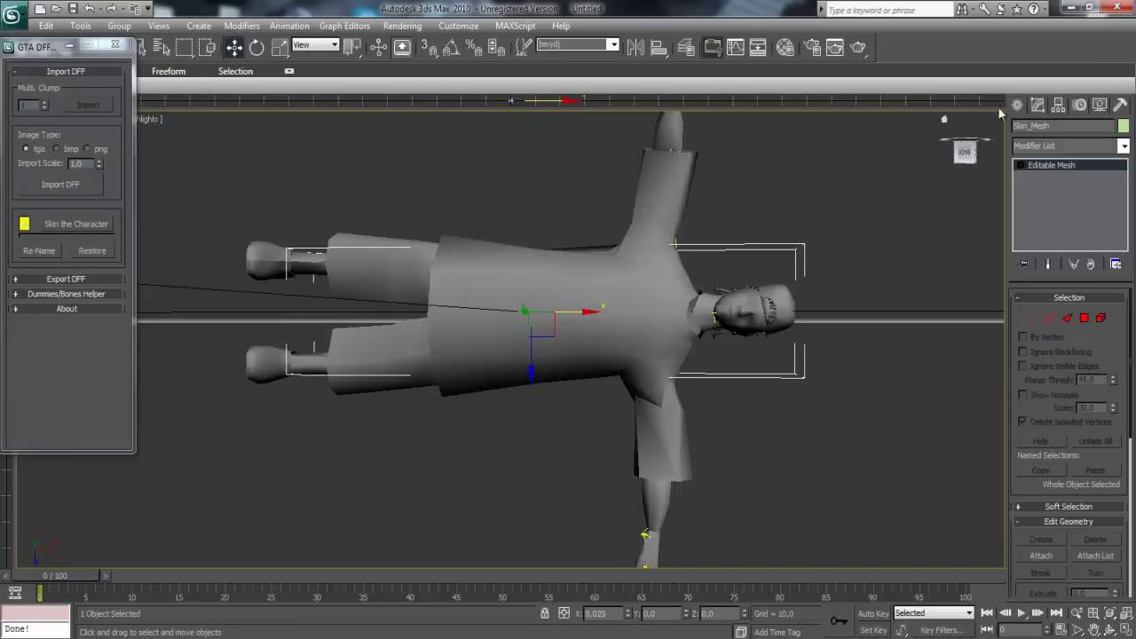
mouse_move(965, 150)
mouse_down()
mouse_move(824, 568)
mouse_move(818, 545)
mouse_up()
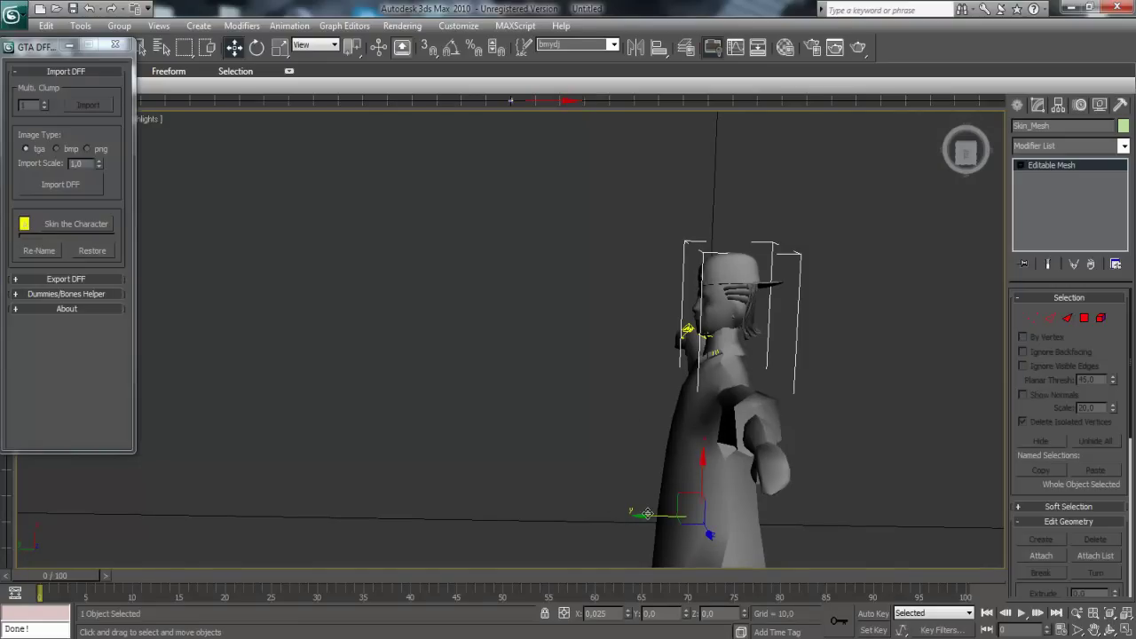
Fine-tune the head's Y and Z position so it sits properly on the shoulders.
drag(648, 515, 642, 515)
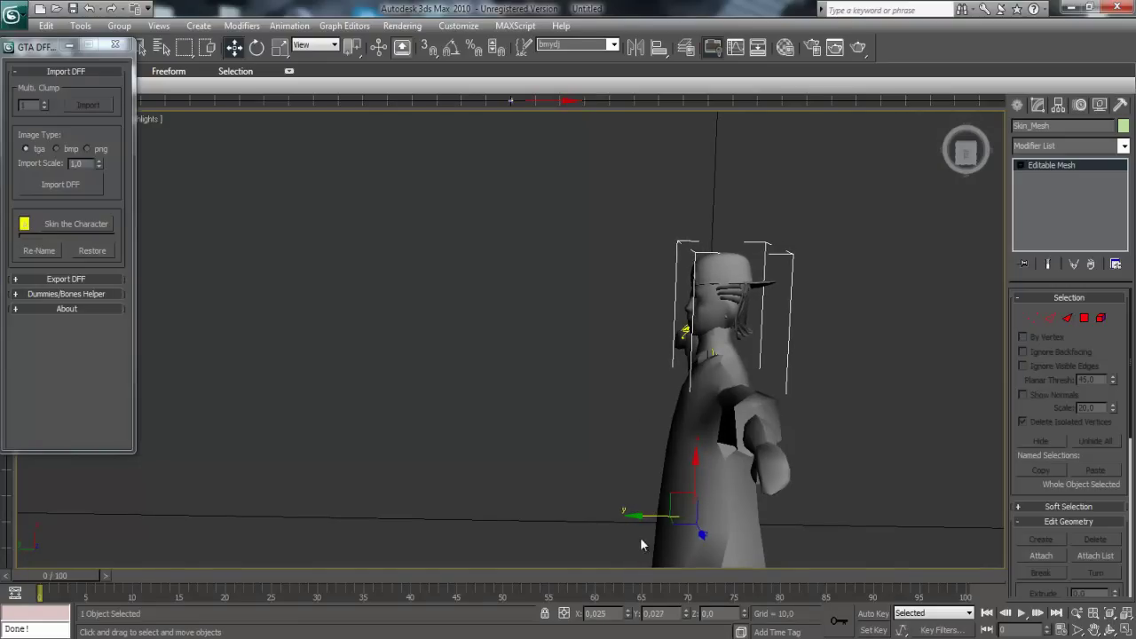
drag(695, 463, 693, 477)
drag(633, 529, 638, 528)
mouse_move(965, 151)
mouse_down()
mouse_move(851, 200)
mouse_move(826, 238)
mouse_move(810, 395)
mouse_move(749, 382)
mouse_move(727, 355)
mouse_move(746, 346)
mouse_move(819, 375)
mouse_up()
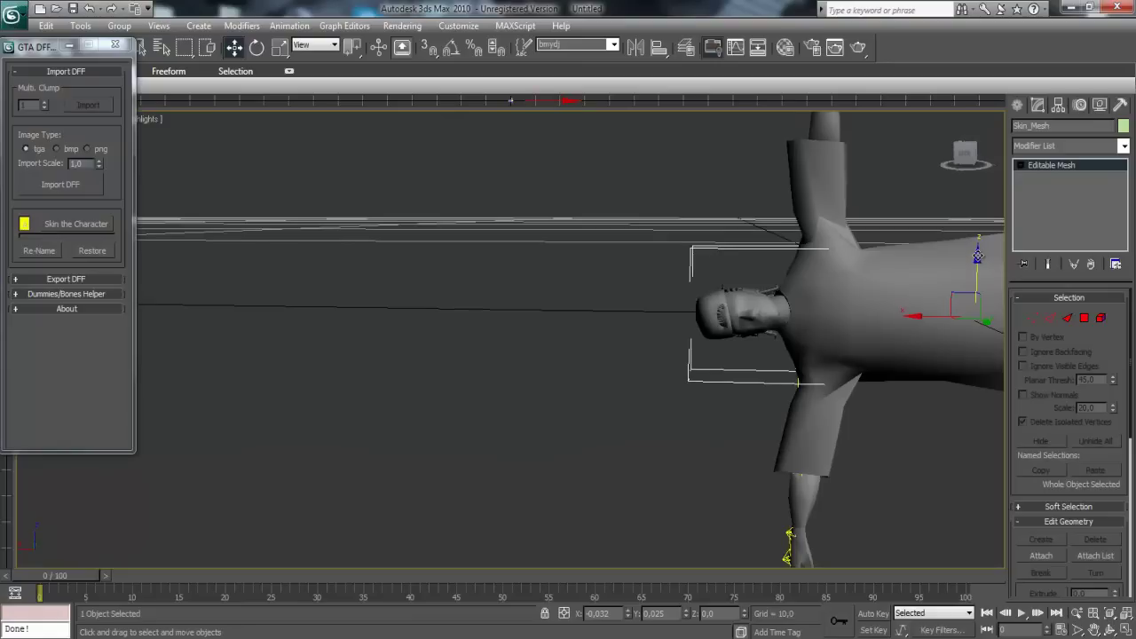
drag(977, 256, 977, 255)
mouse_move(967, 156)
mouse_down()
mouse_move(986, 127)
mouse_move(94, 561)
mouse_move(150, 554)
mouse_move(258, 140)
mouse_move(254, 292)
mouse_move(310, 284)
mouse_move(583, 348)
mouse_up()
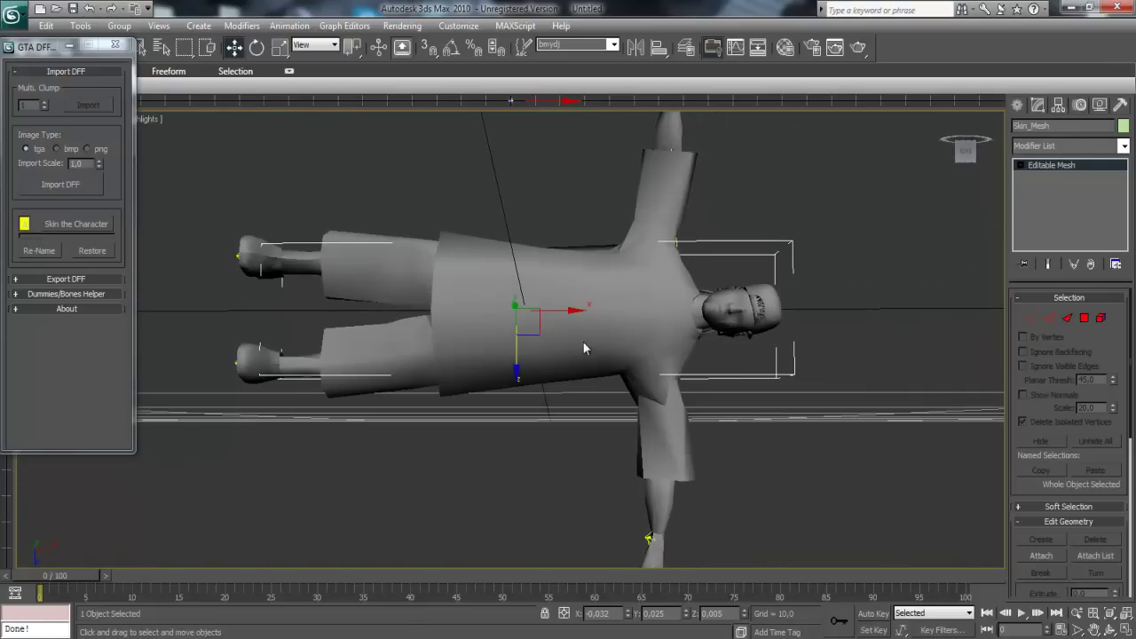
drag(516, 370, 518, 369)
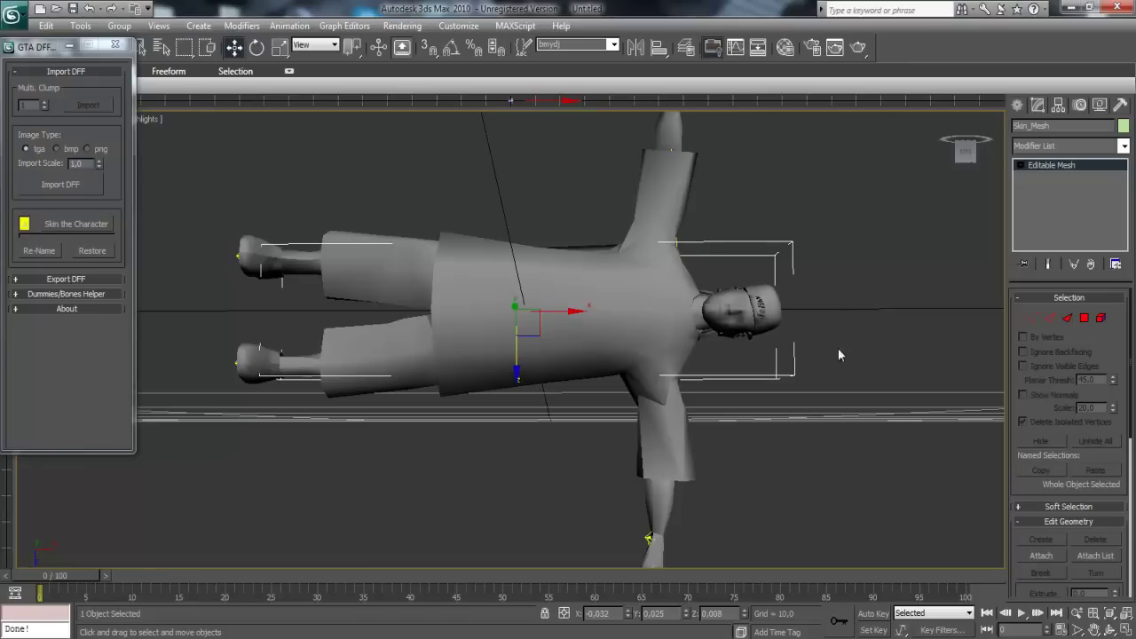
scroll(836, 288, up, 2)
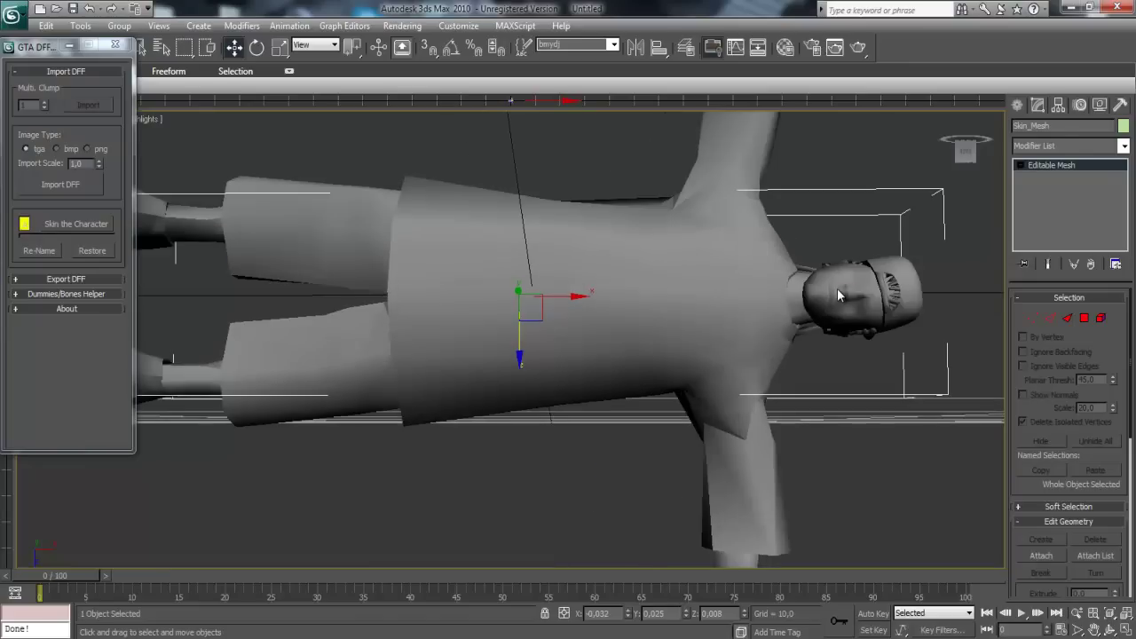
scroll(837, 289, down, 2)
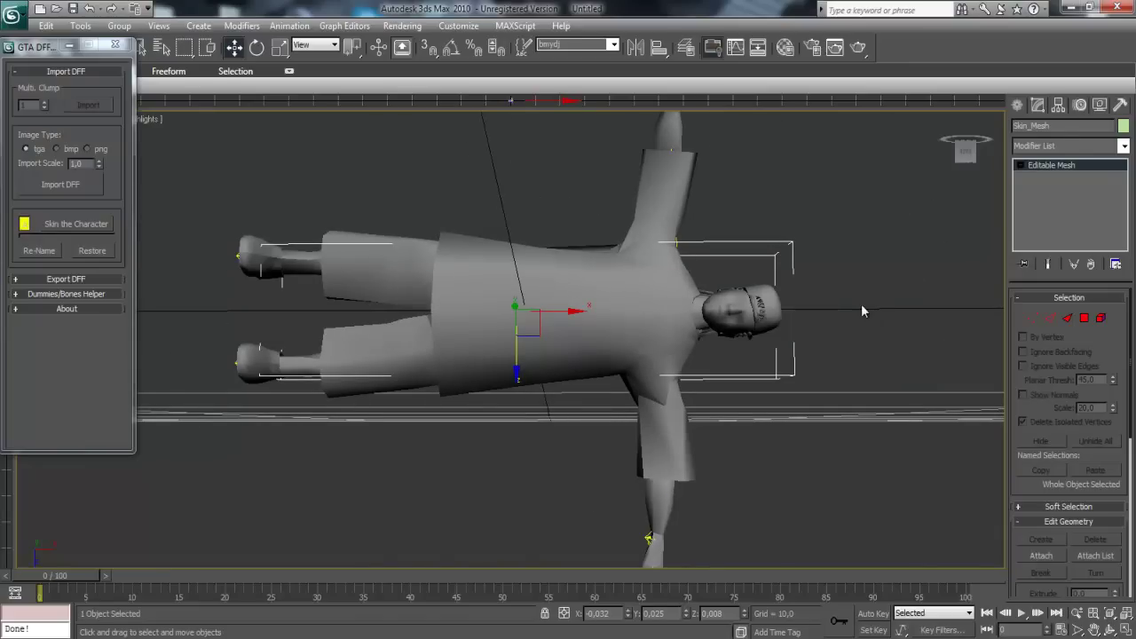
Attach the bmydj head to the vla1 body's Editable Mesh using Match Material IDs to Material.
click(859, 307)
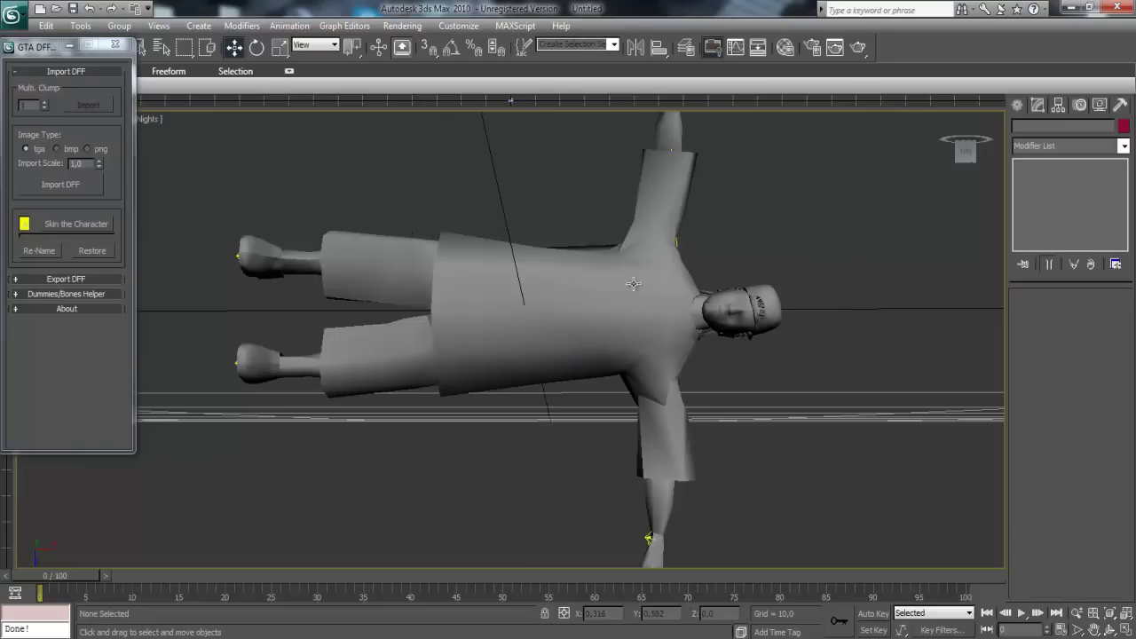
click(425, 268)
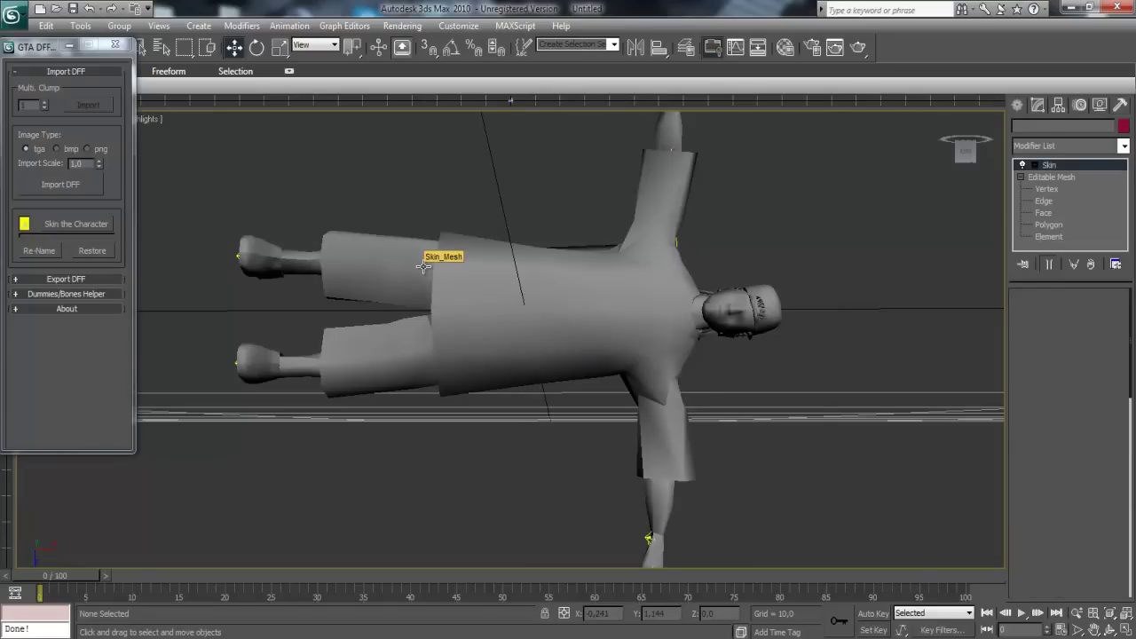
click(1051, 177)
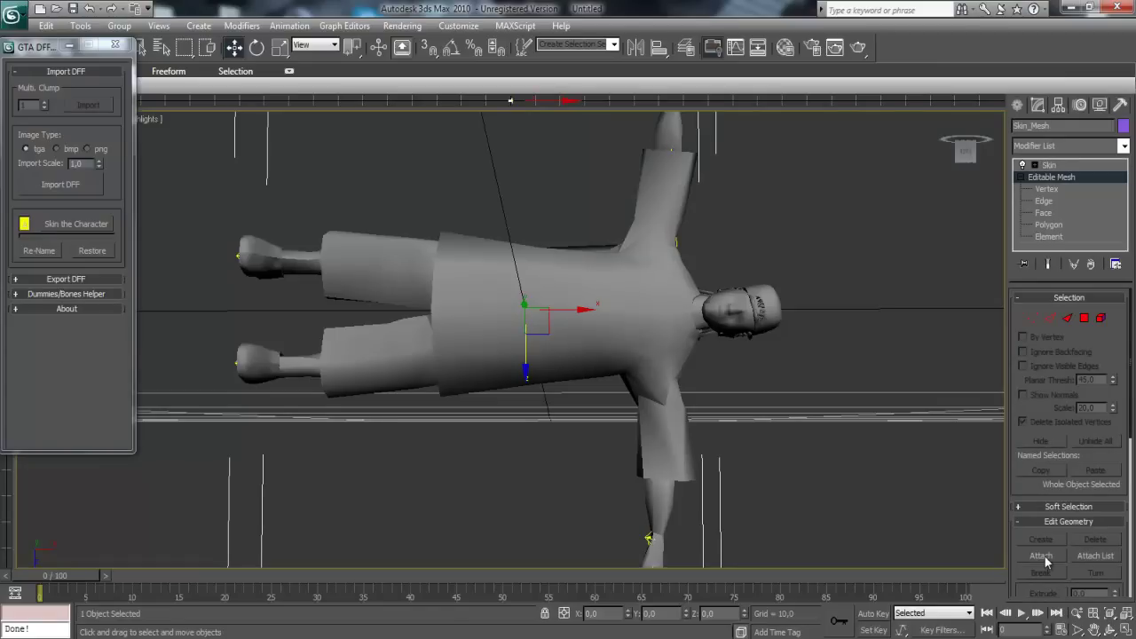
click(1041, 555)
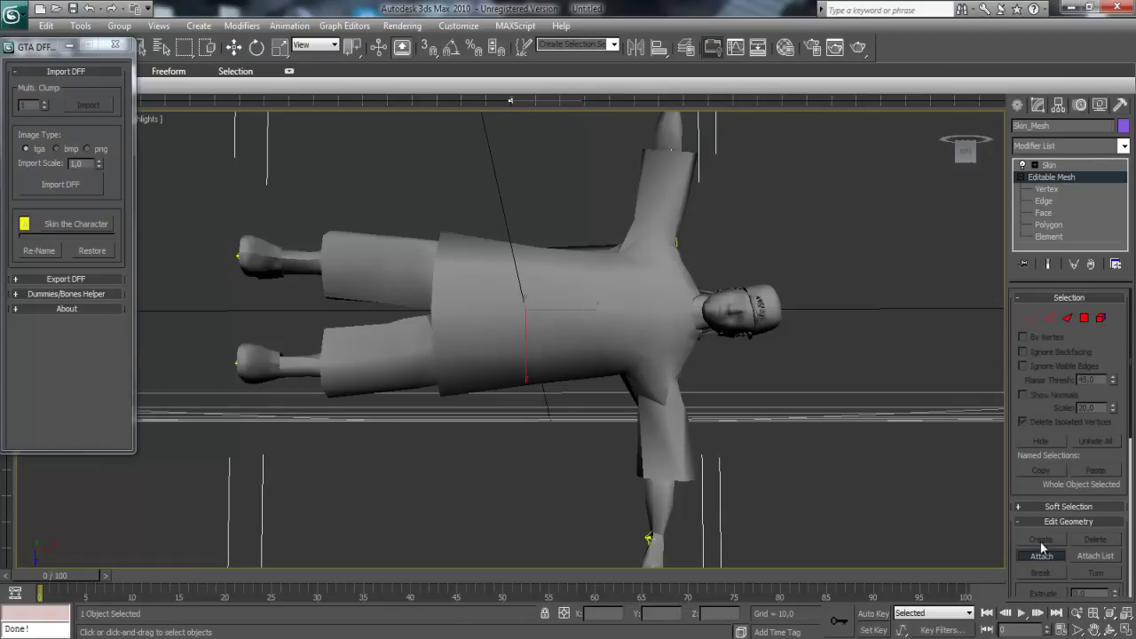
click(755, 312)
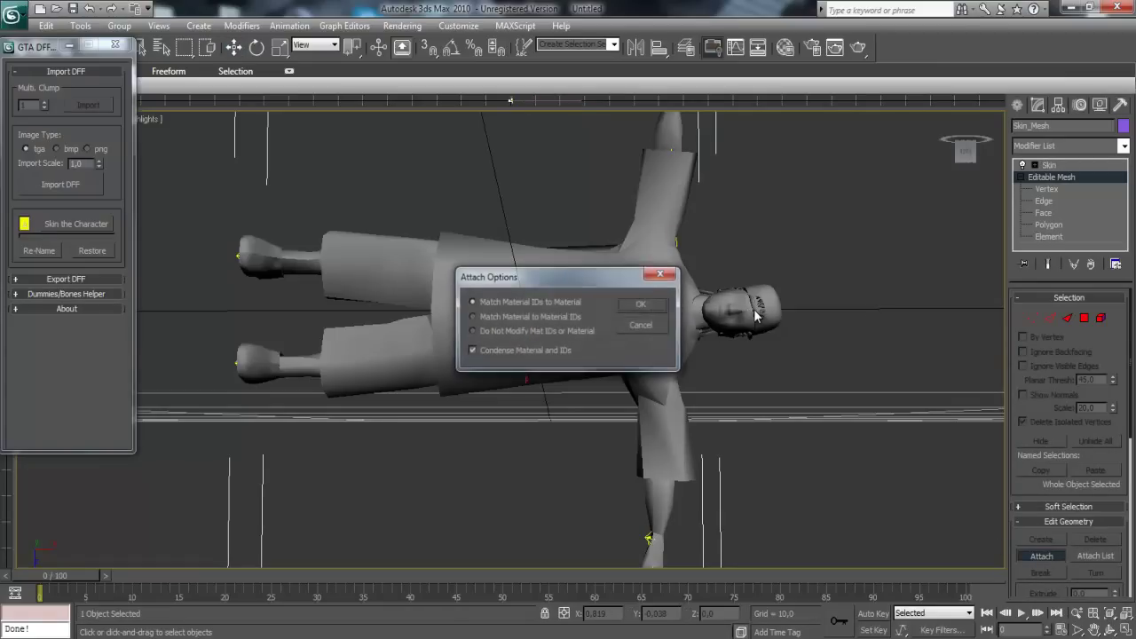
click(649, 304)
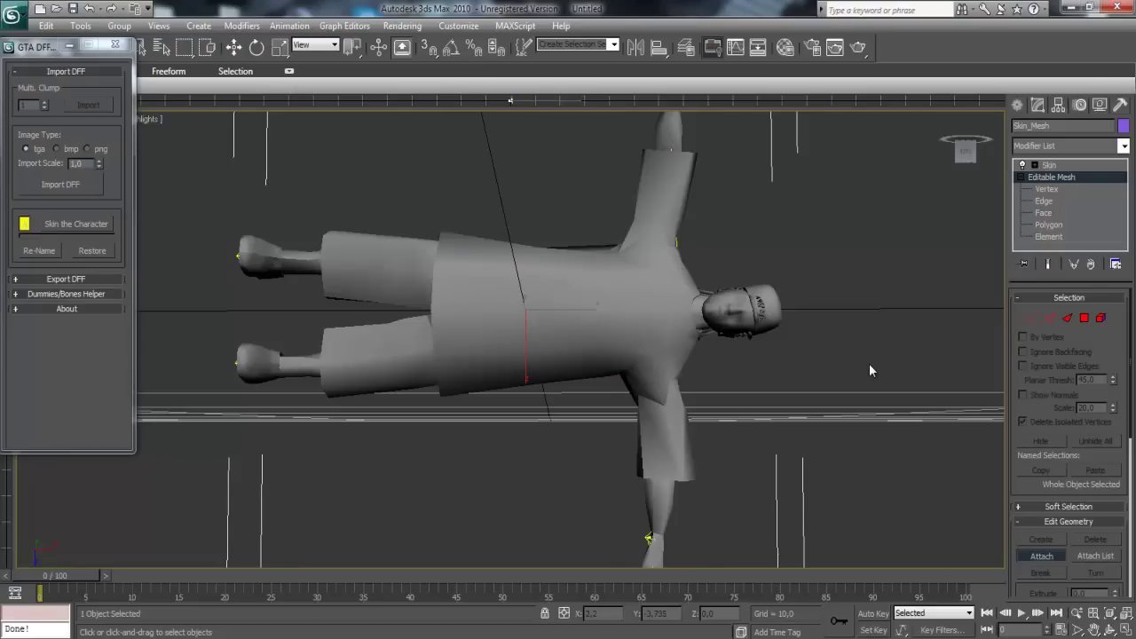
Select the combined Skin_Mesh and go to its Editable Mesh level below Skin.
click(898, 321)
scroll(778, 337, down, 4)
scroll(779, 336, up, 2)
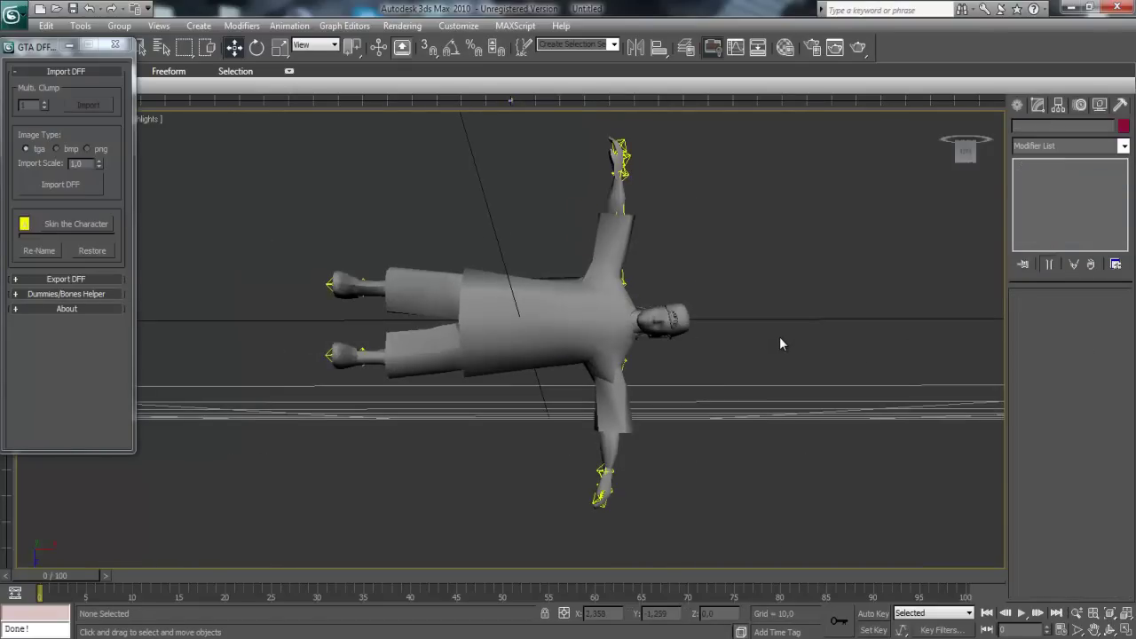
click(568, 324)
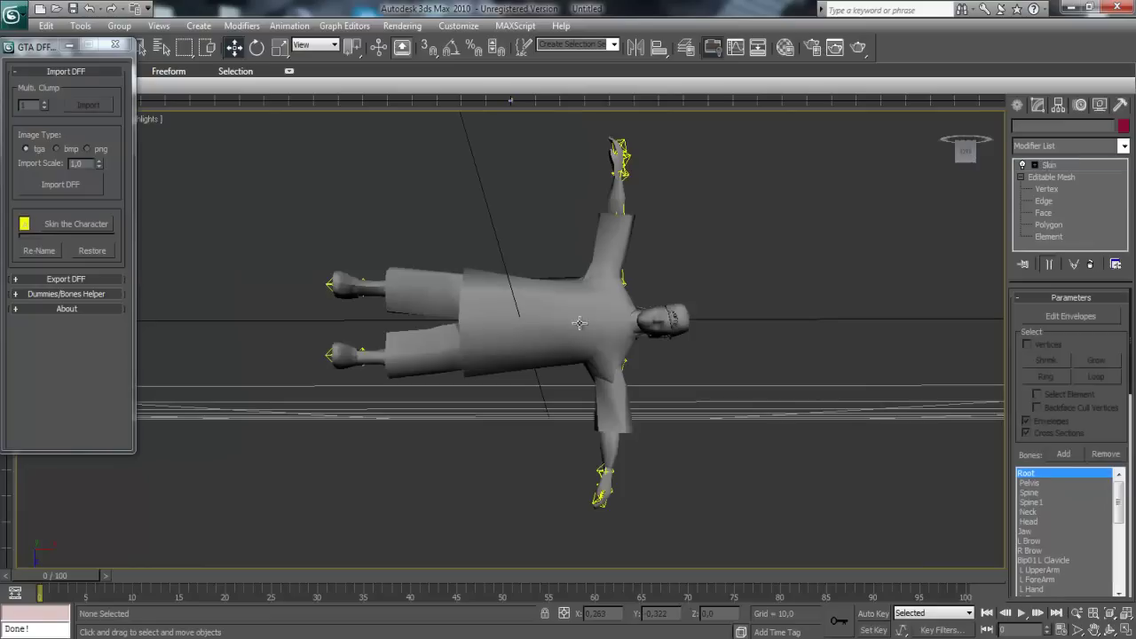
click(1052, 177)
click(1022, 179)
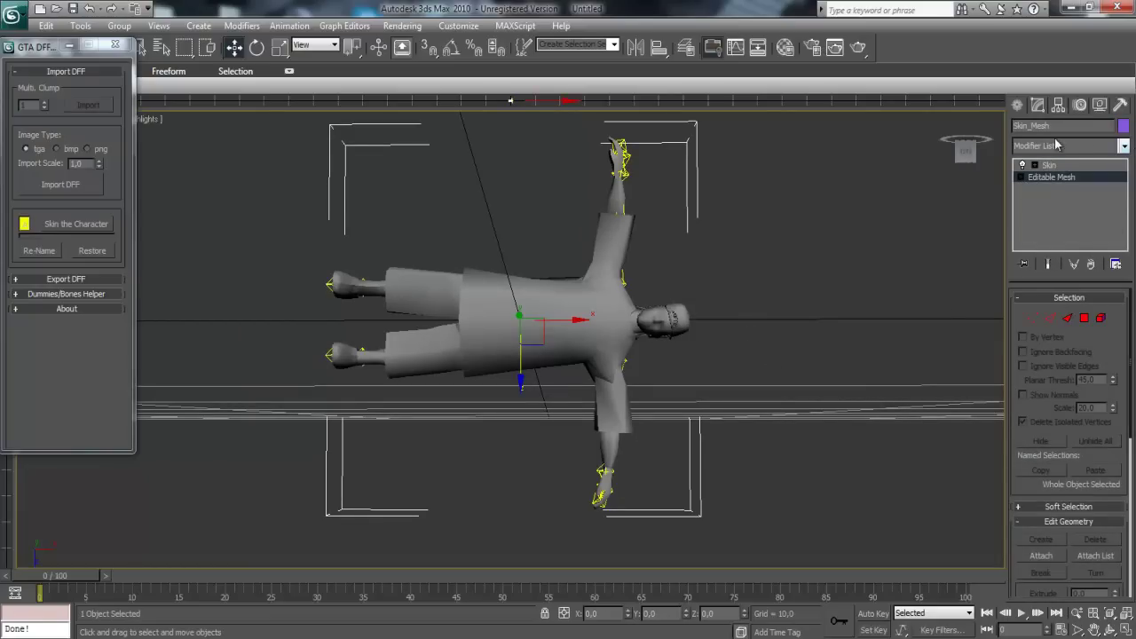
Add a UVW Mapping modifier set to Vertex Color Channel, then return to Skin.
click(1121, 147)
scroll(1074, 337, down, 5)
scroll(1074, 342, down, 5)
scroll(1075, 345, down, 5)
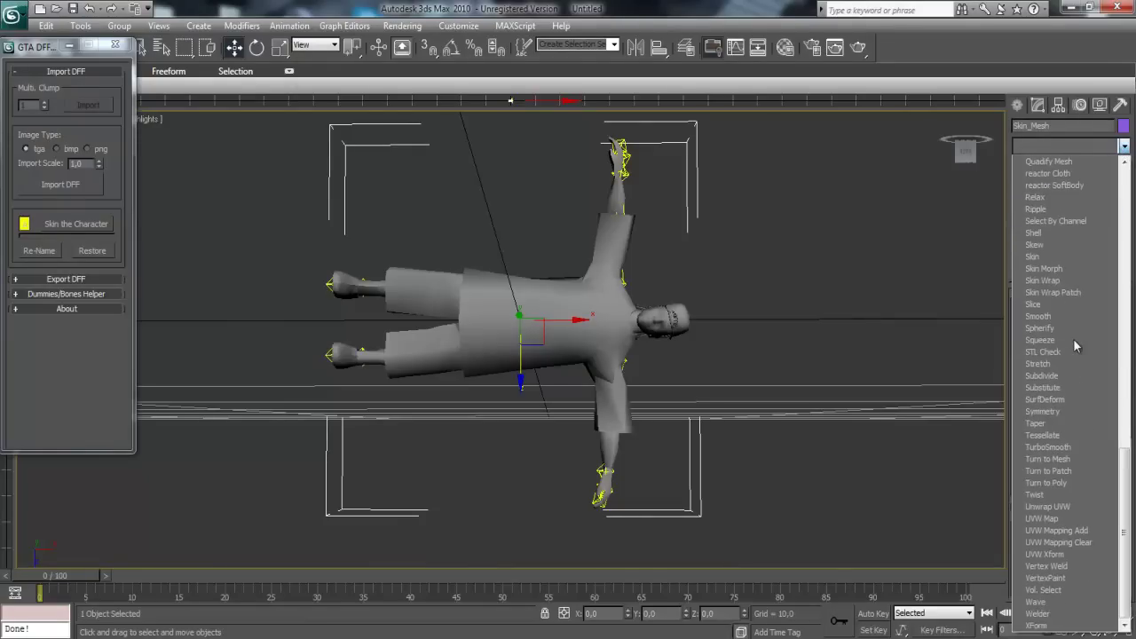
click(1050, 522)
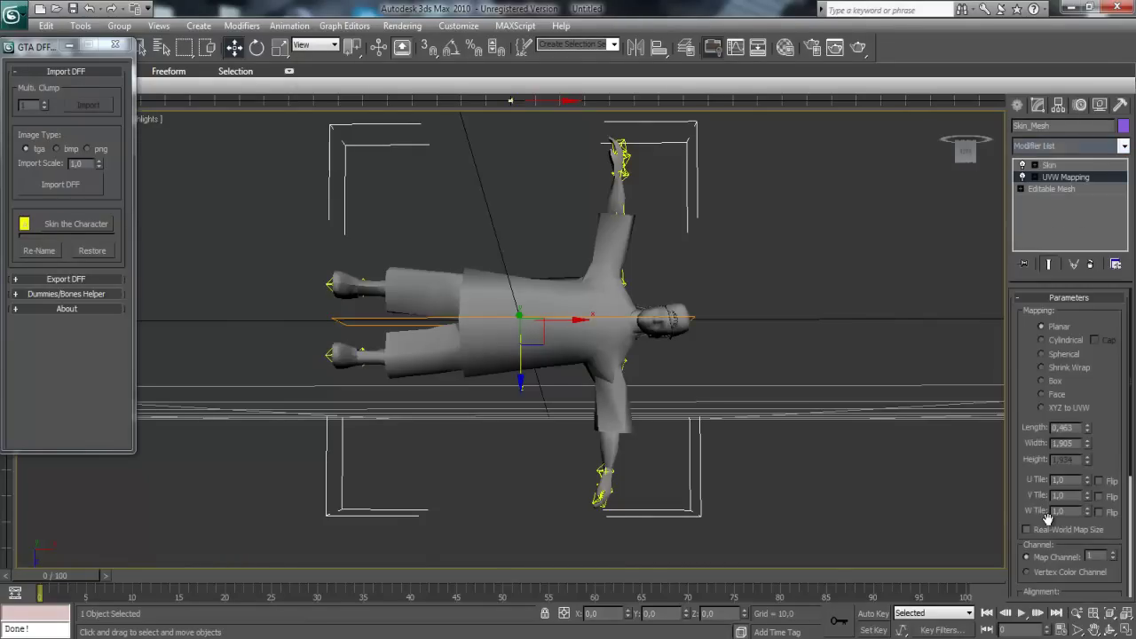
click(1035, 177)
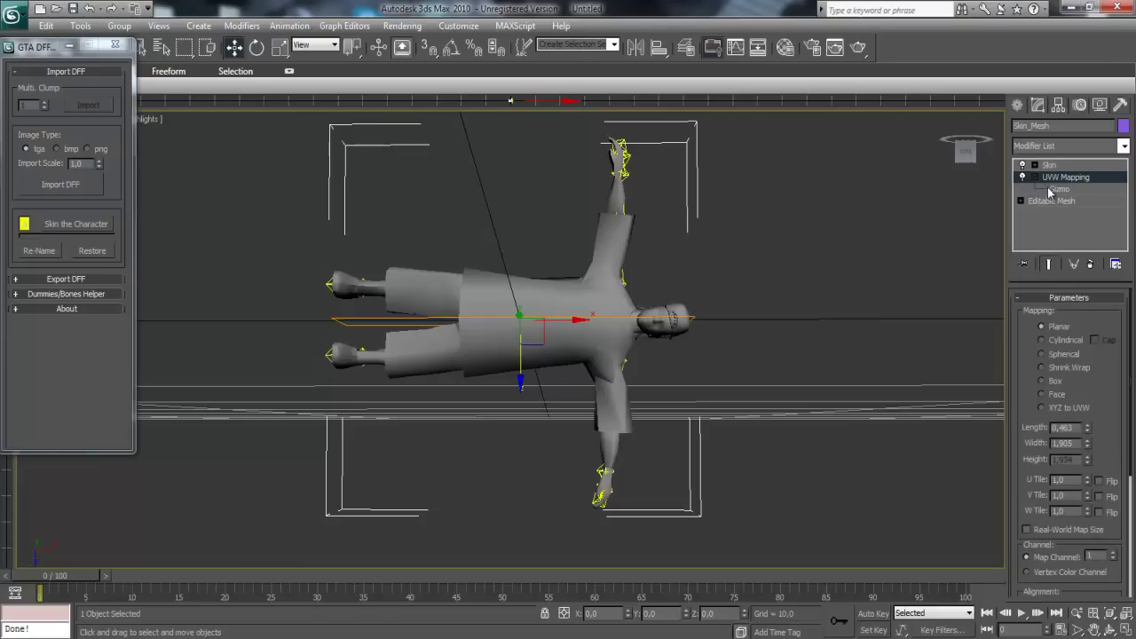
click(1054, 189)
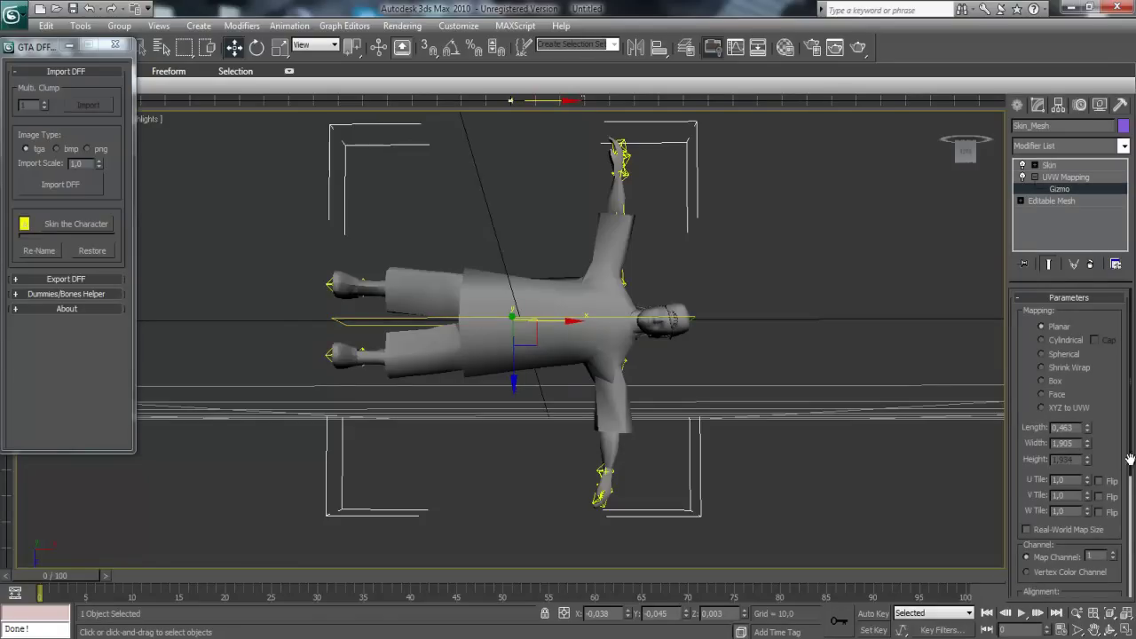
click(1026, 572)
click(1035, 177)
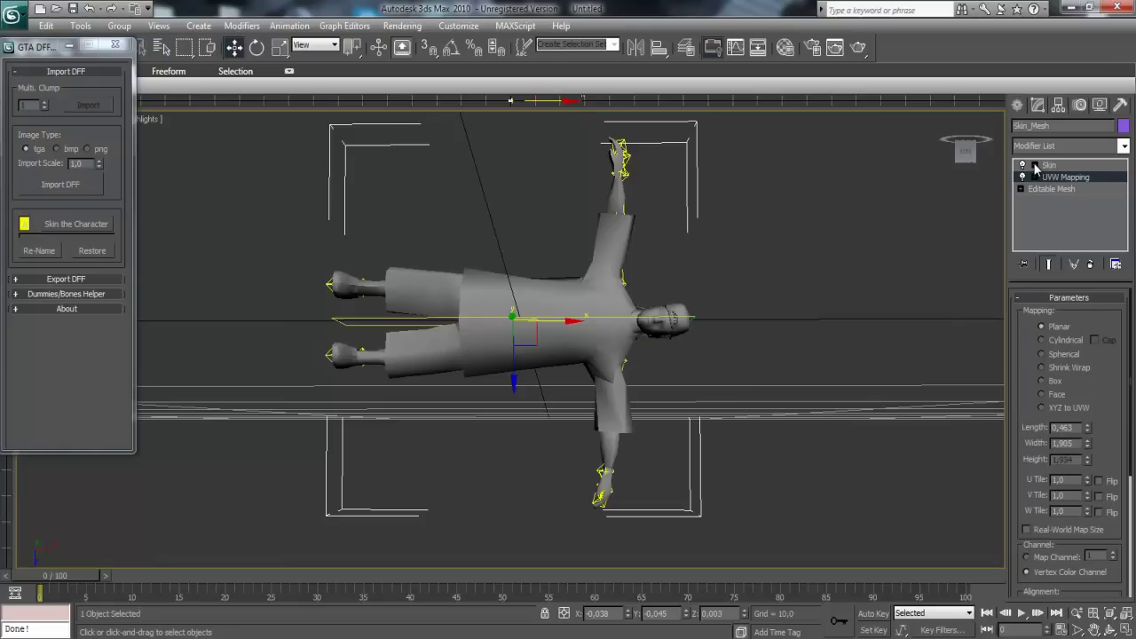
click(1049, 166)
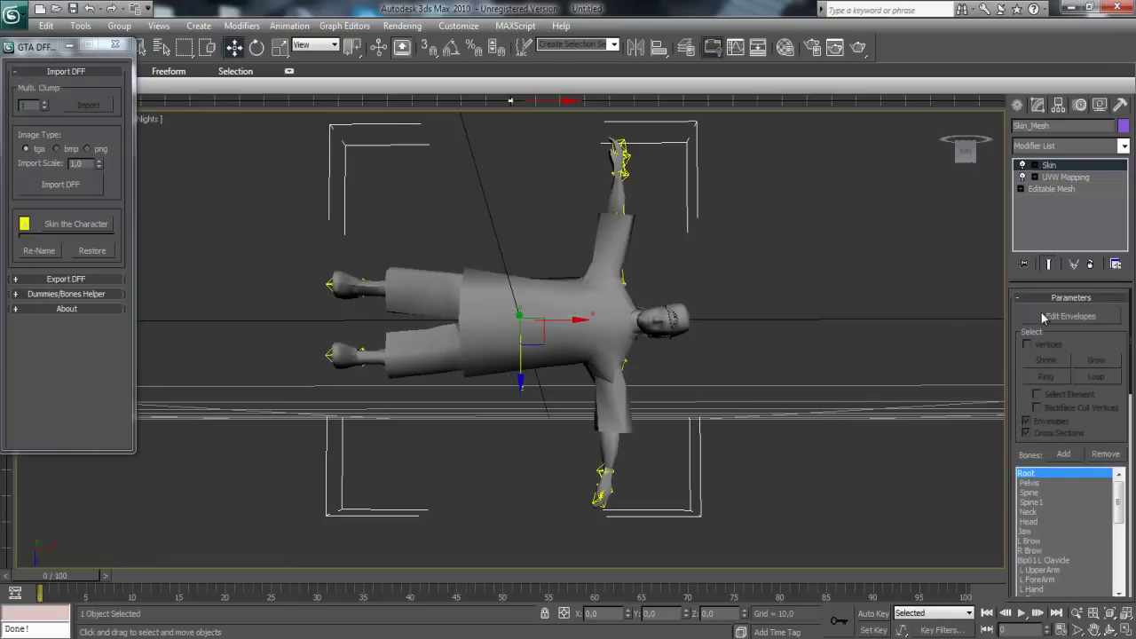
Enter Edit Envelopes in the Skin modifier and choose the Head bone.
click(1049, 318)
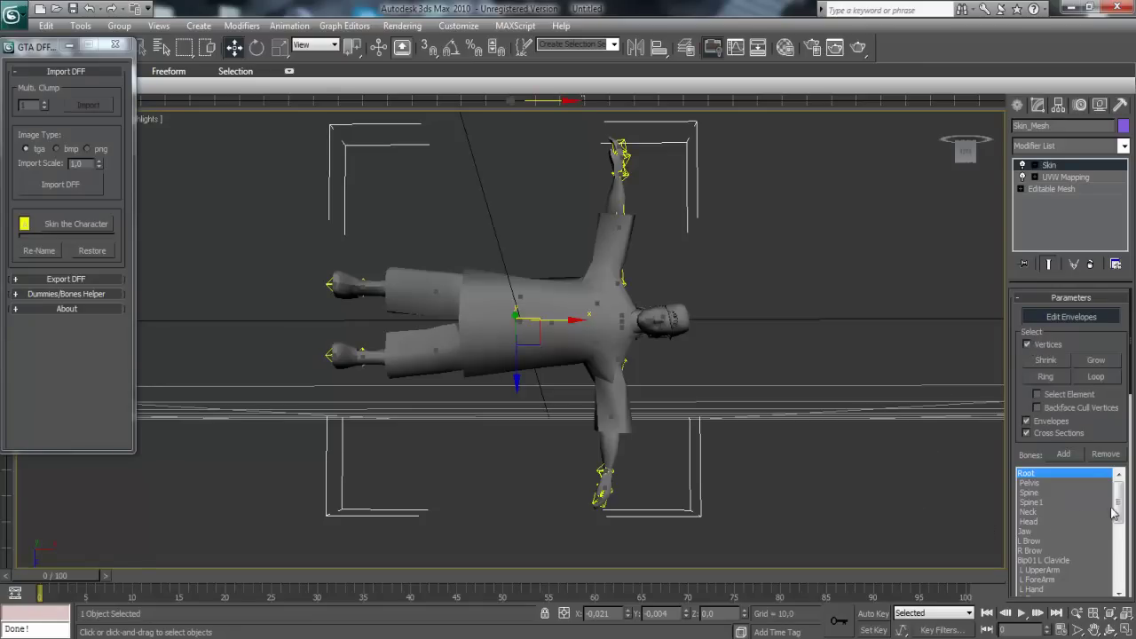
click(1030, 522)
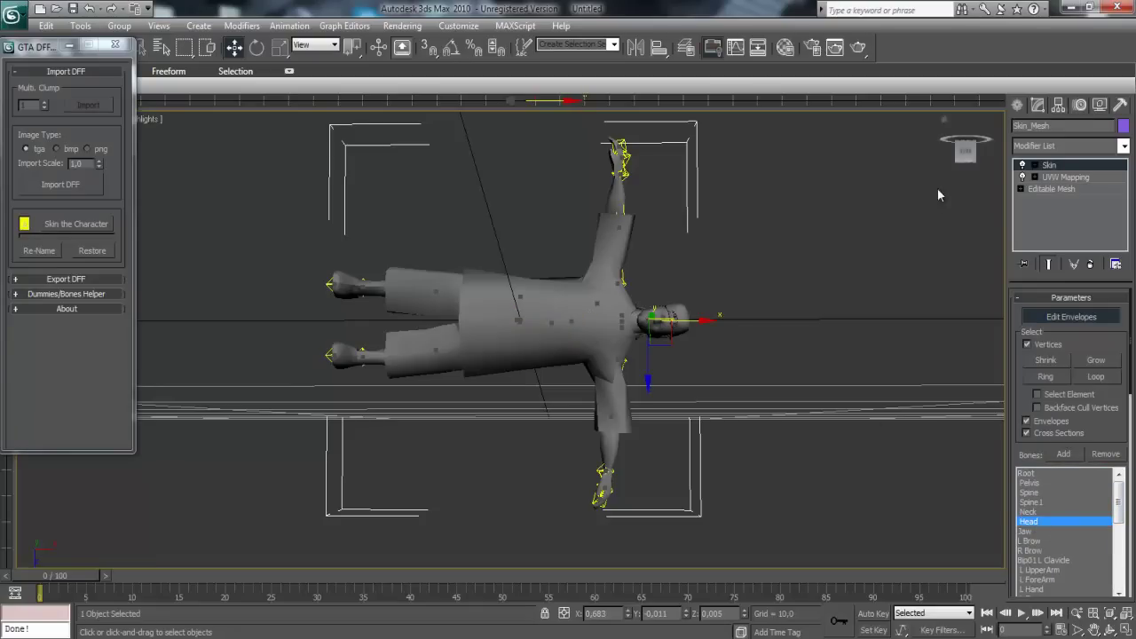
scroll(806, 291, up, 5)
mouse_move(950, 160)
mouse_down()
mouse_move(19, 380)
mouse_move(958, 446)
mouse_move(981, 444)
mouse_move(955, 436)
mouse_move(972, 431)
mouse_move(985, 444)
mouse_move(976, 439)
mouse_up()
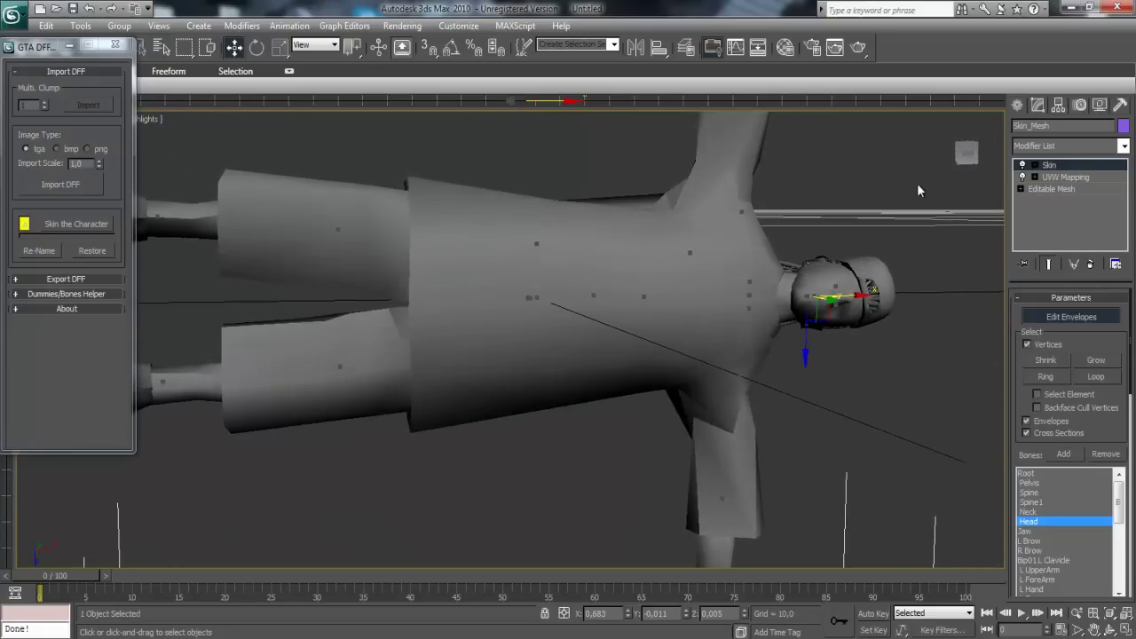
Box-select all the new head's vertices, orbiting to catch every side.
drag(937, 209, 792, 416)
mouse_move(966, 155)
mouse_down()
mouse_move(933, 180)
mouse_move(919, 216)
mouse_move(873, 233)
mouse_move(994, 253)
mouse_move(947, 302)
mouse_move(815, 303)
mouse_move(860, 296)
mouse_up()
drag(841, 199, 704, 439)
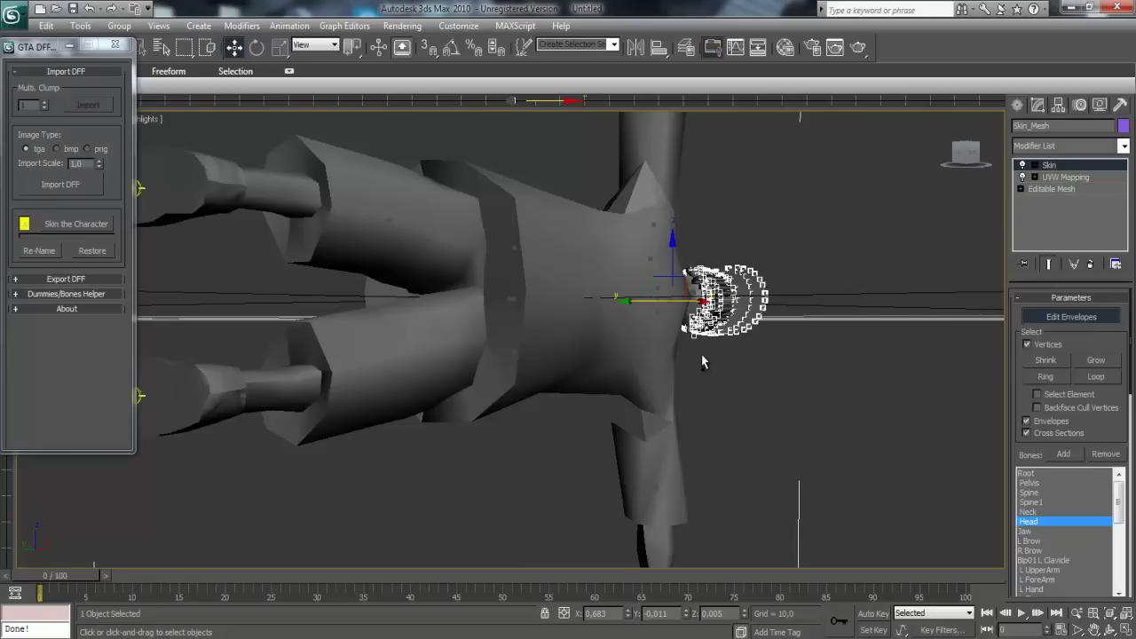
drag(697, 195, 797, 302)
mouse_move(965, 154)
mouse_down()
mouse_move(820, 178)
mouse_move(819, 208)
mouse_move(862, 158)
mouse_move(898, 150)
mouse_move(899, 538)
mouse_move(898, 513)
mouse_move(924, 510)
mouse_move(882, 503)
mouse_up()
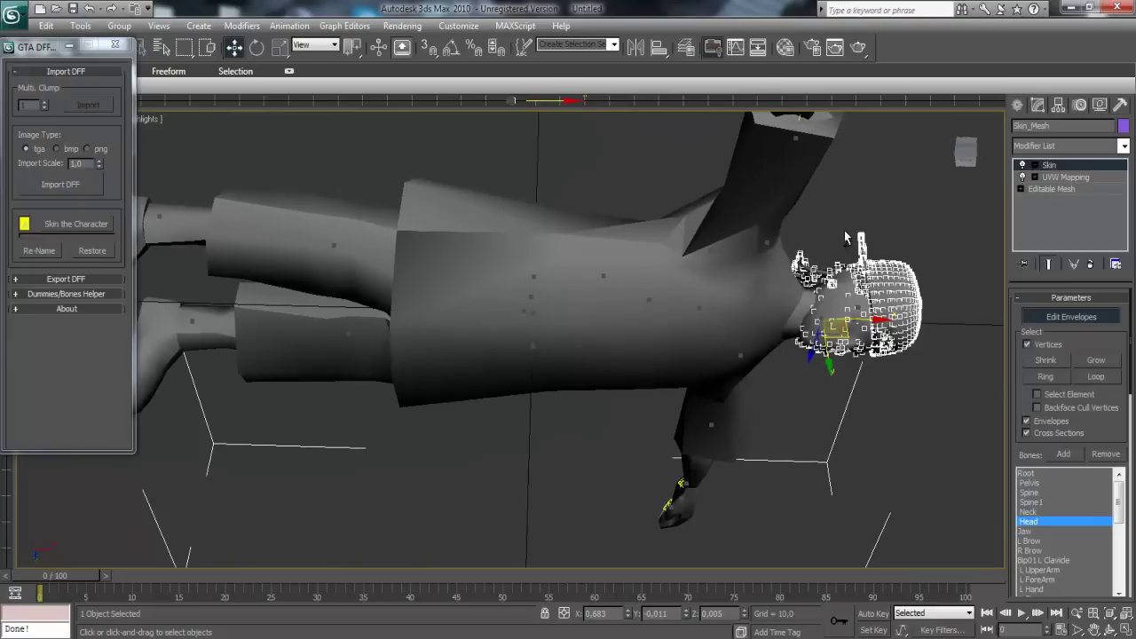
mouse_move(972, 165)
mouse_down()
mouse_move(1001, 150)
mouse_move(976, 572)
mouse_move(983, 177)
mouse_move(985, 474)
mouse_move(993, 447)
mouse_move(939, 368)
mouse_move(948, 364)
mouse_move(953, 418)
mouse_move(725, 264)
mouse_up()
Snap to top view and give the selected head vertices Abs. Effect 1.0 on the Head bone.
scroll(834, 256, down, 2)
scroll(836, 256, down, 1)
scroll(838, 256, up, 1)
click(981, 157)
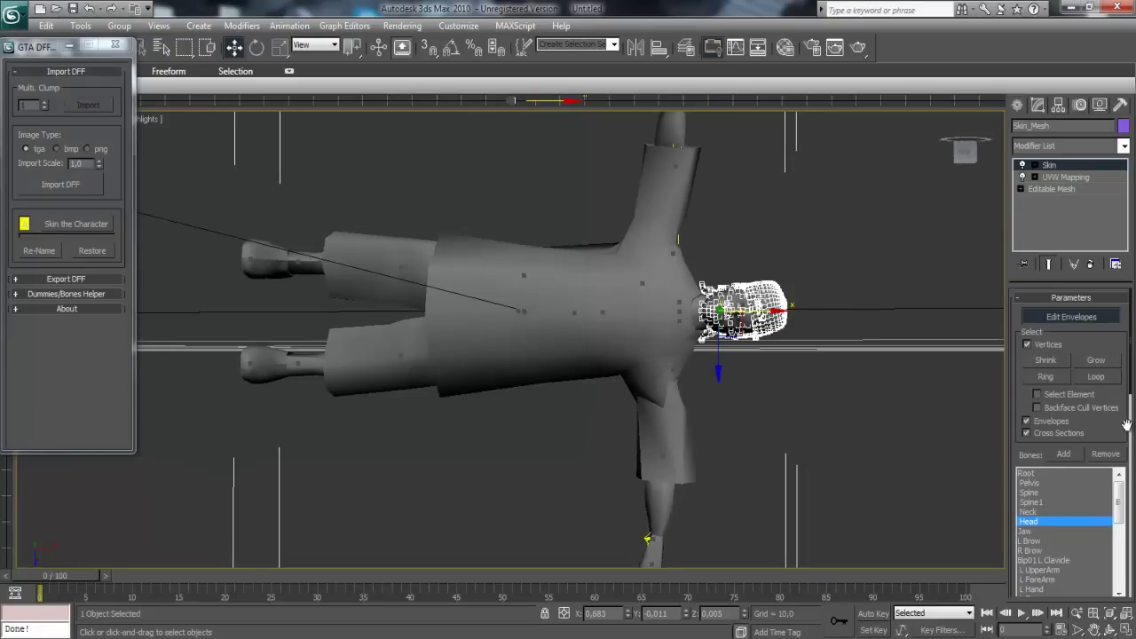
scroll(1131, 430, down, 3)
scroll(1132, 430, down, 3)
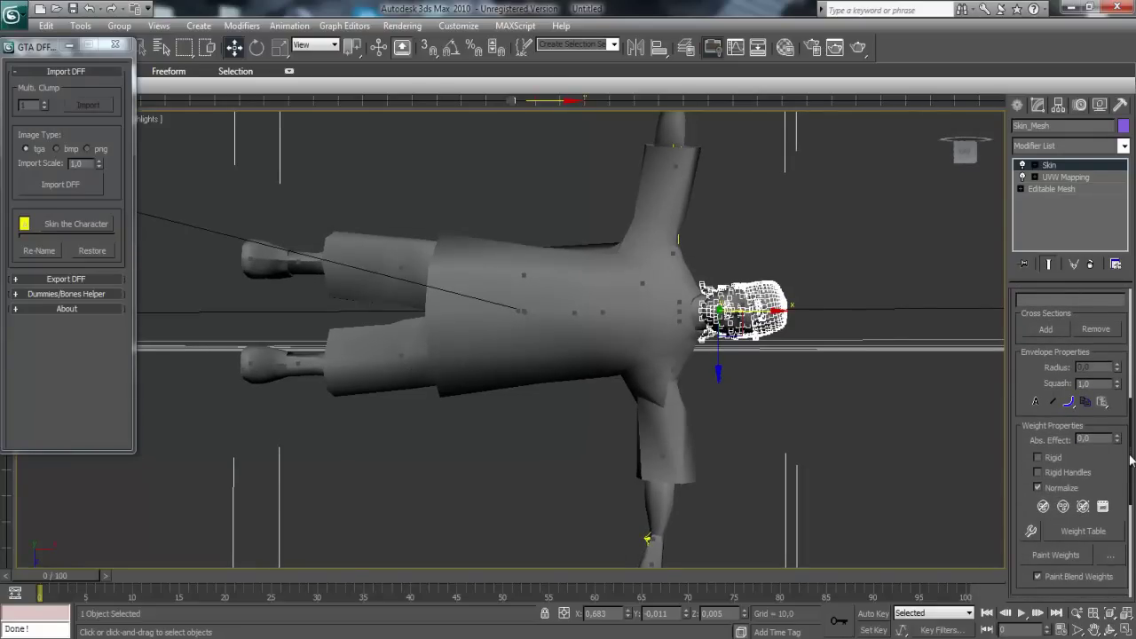
scroll(1131, 460, down, 1)
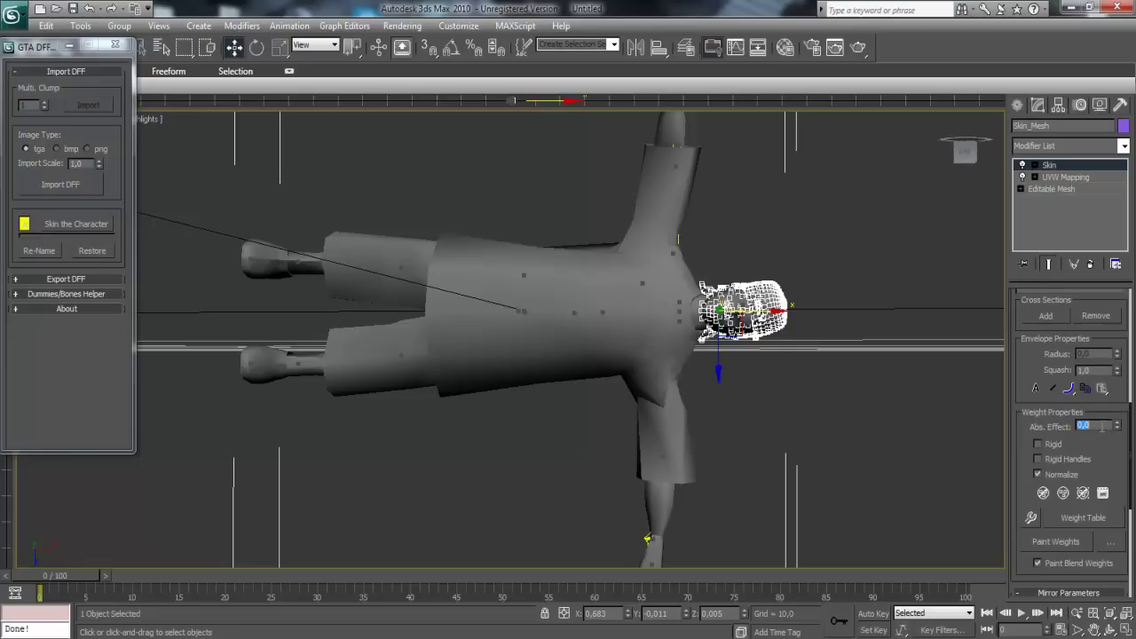
text(1)
key(Return)
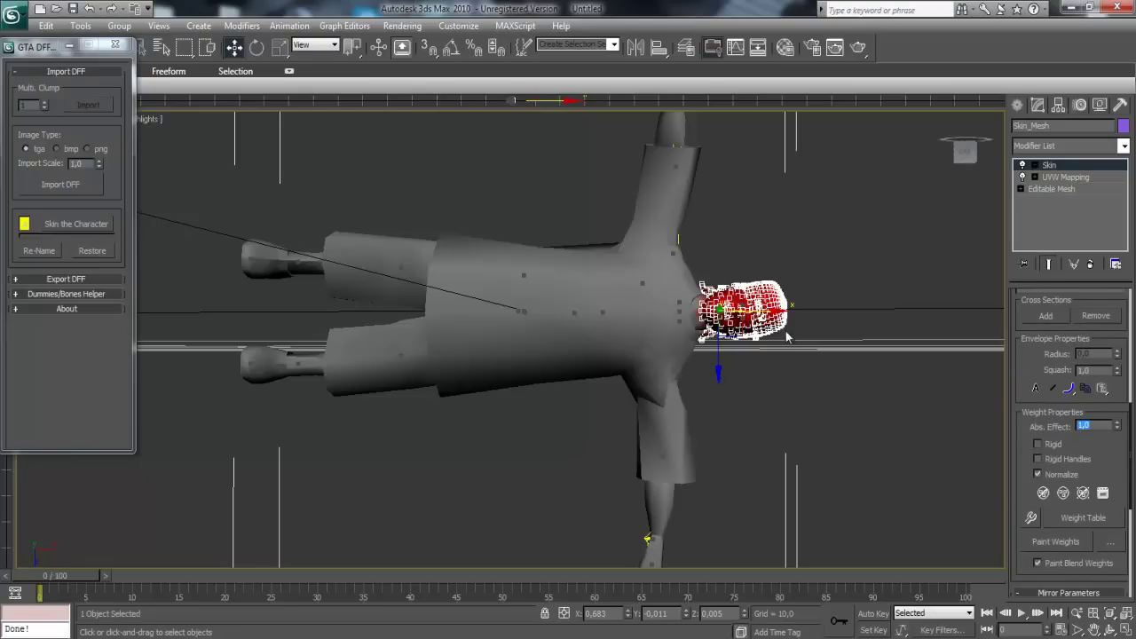
Turn on Paint Weights and paint skin weights onto the head.
scroll(768, 284, up, 2)
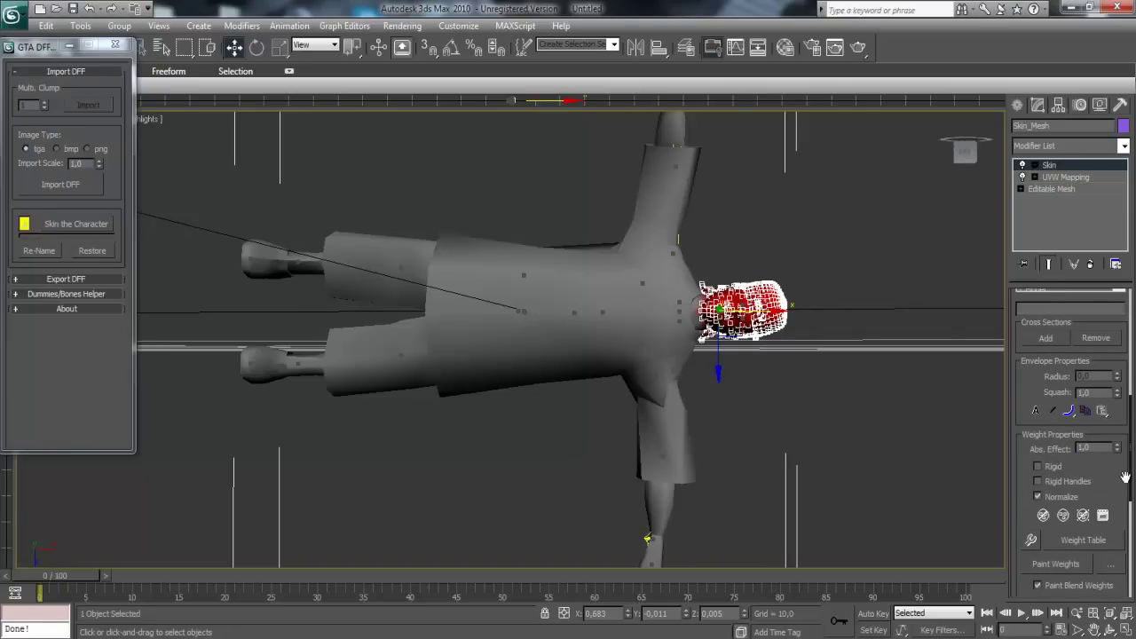
drag(1131, 465, 1133, 525)
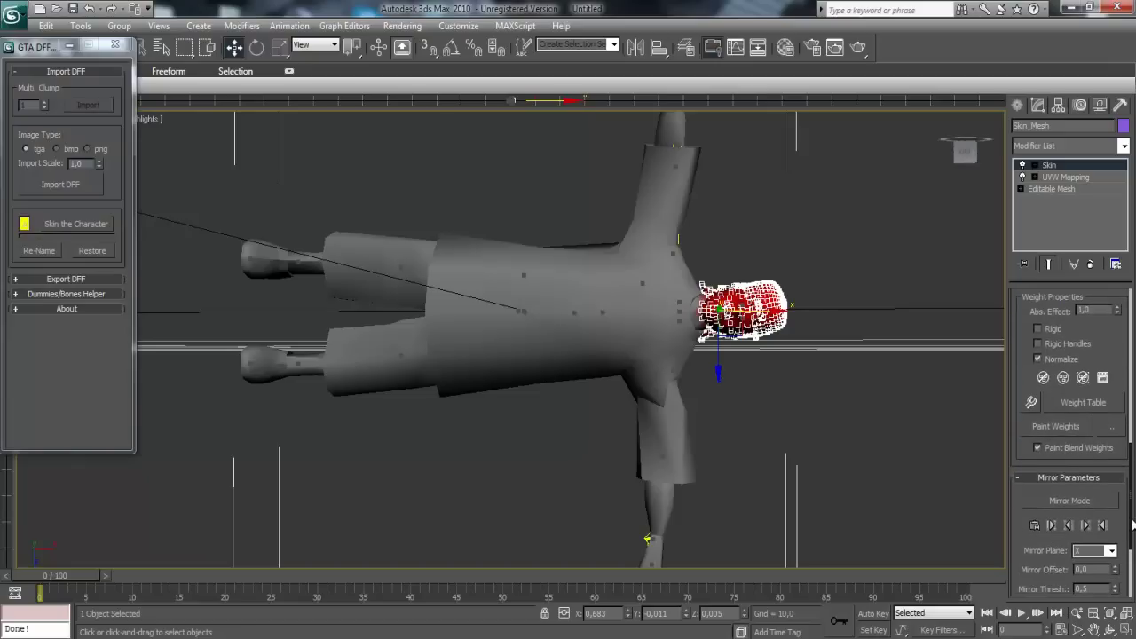
click(1058, 428)
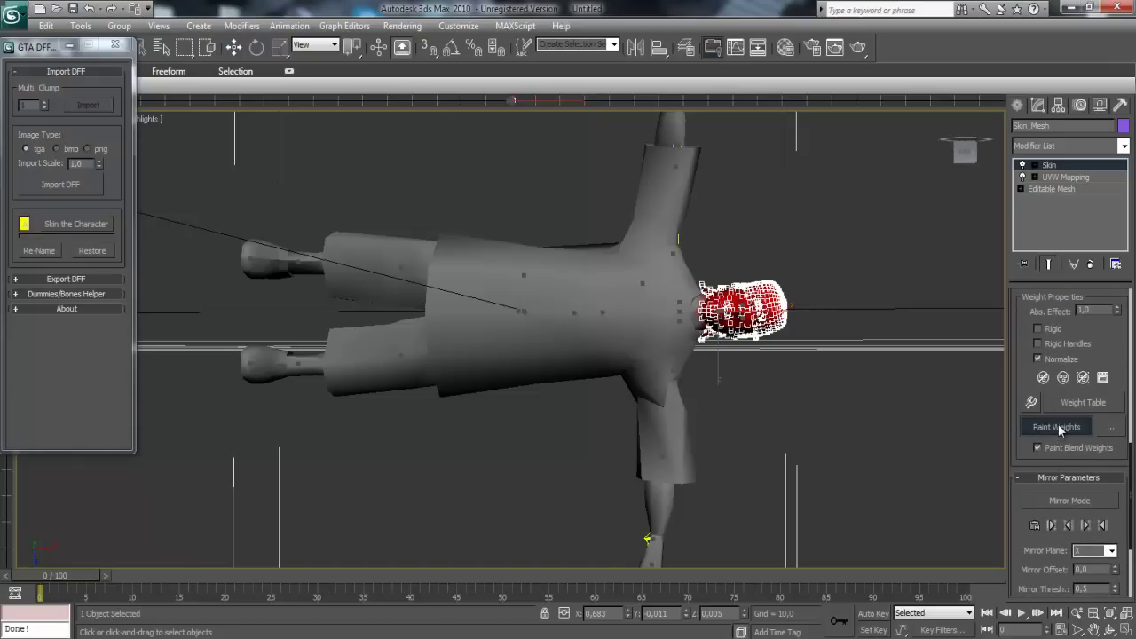
drag(869, 412, 395, 256)
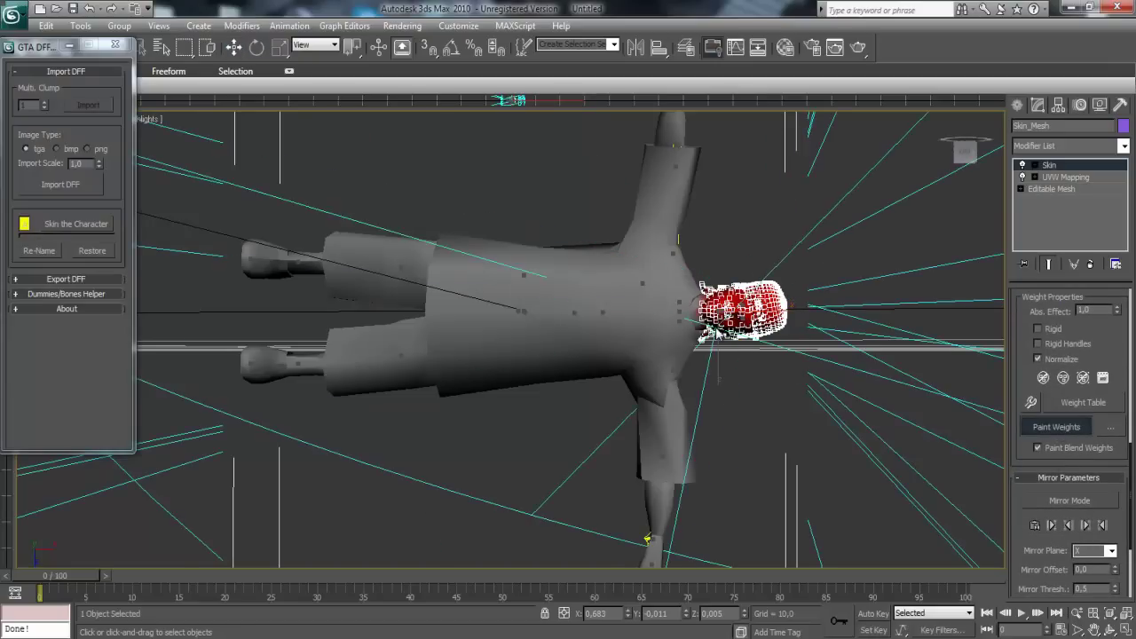
Expand the Export DFF rollout in the GTA DFF panel.
drag(31, 51, 27, 51)
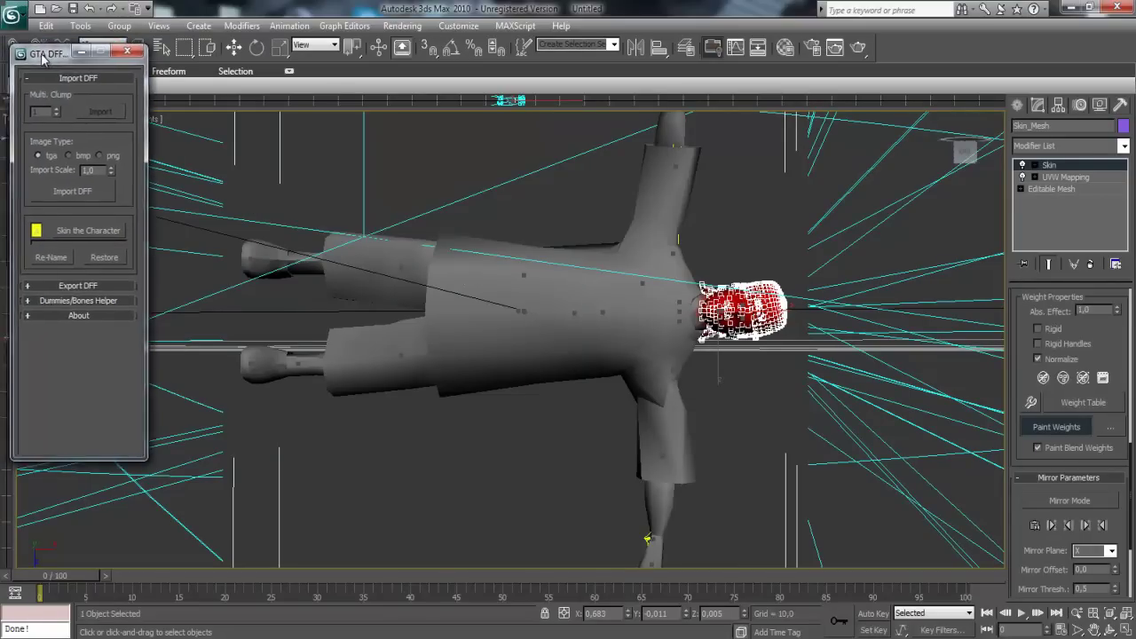
click(62, 279)
scroll(61, 281, down, 4)
scroll(61, 316, down, 2)
Export the skinned character as fini.dff in ICE CUBE, then deselect it and minimize 3ds Max.
click(61, 397)
text(fini)
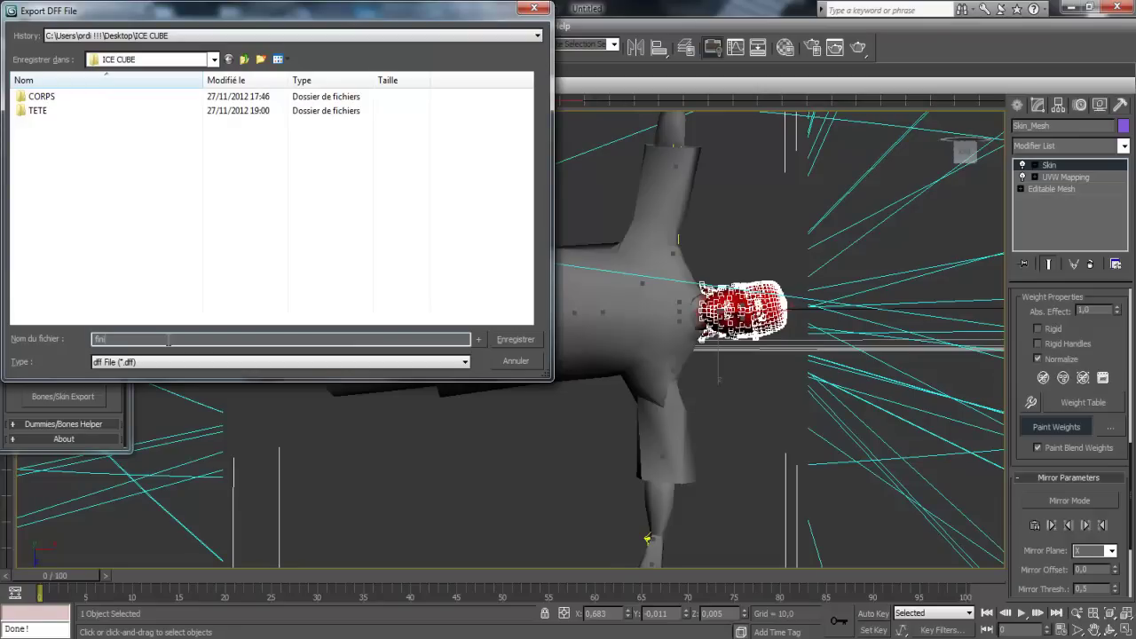
key(Return)
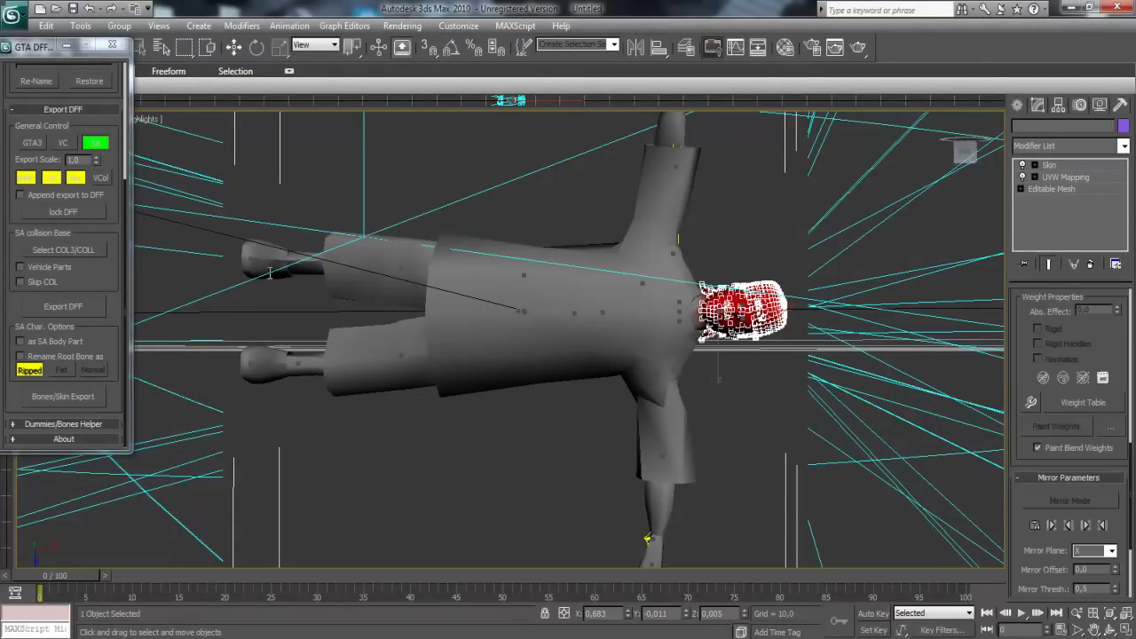
click(884, 303)
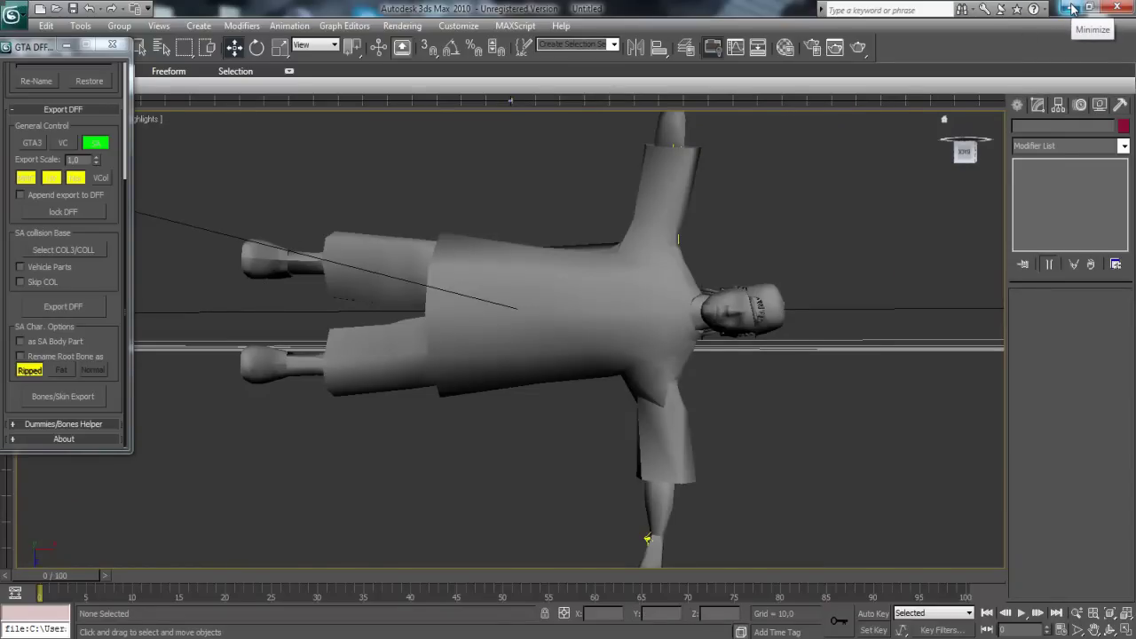
click(1071, 8)
Open the ICE CUBE folder from the desktop in a maximized window.
drag(715, 193, 409, 371)
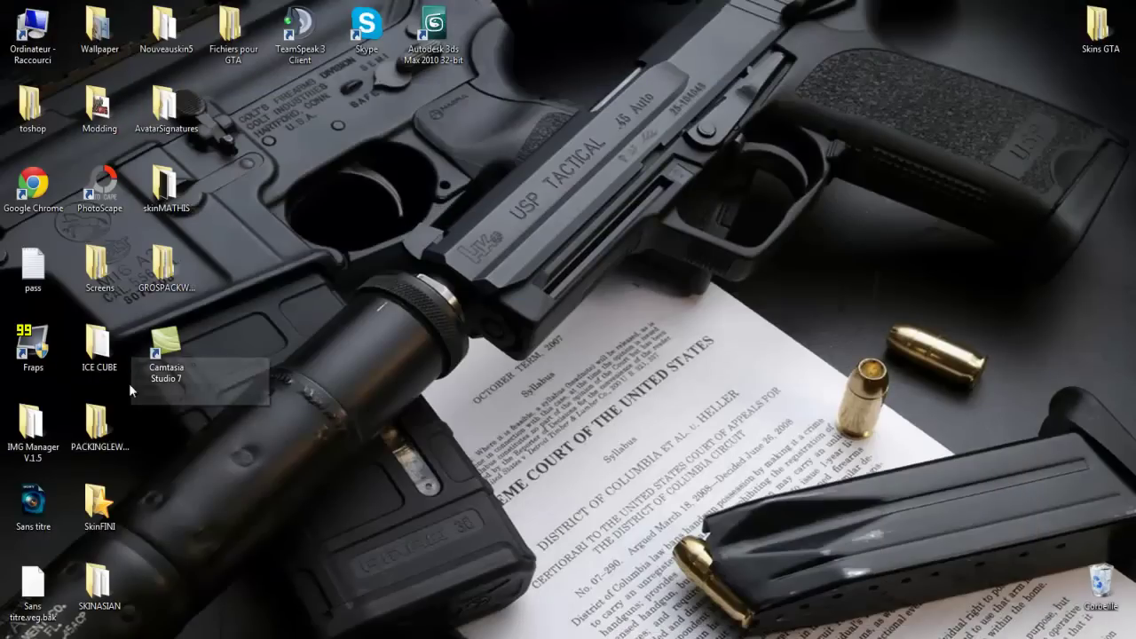
double_click(95, 353)
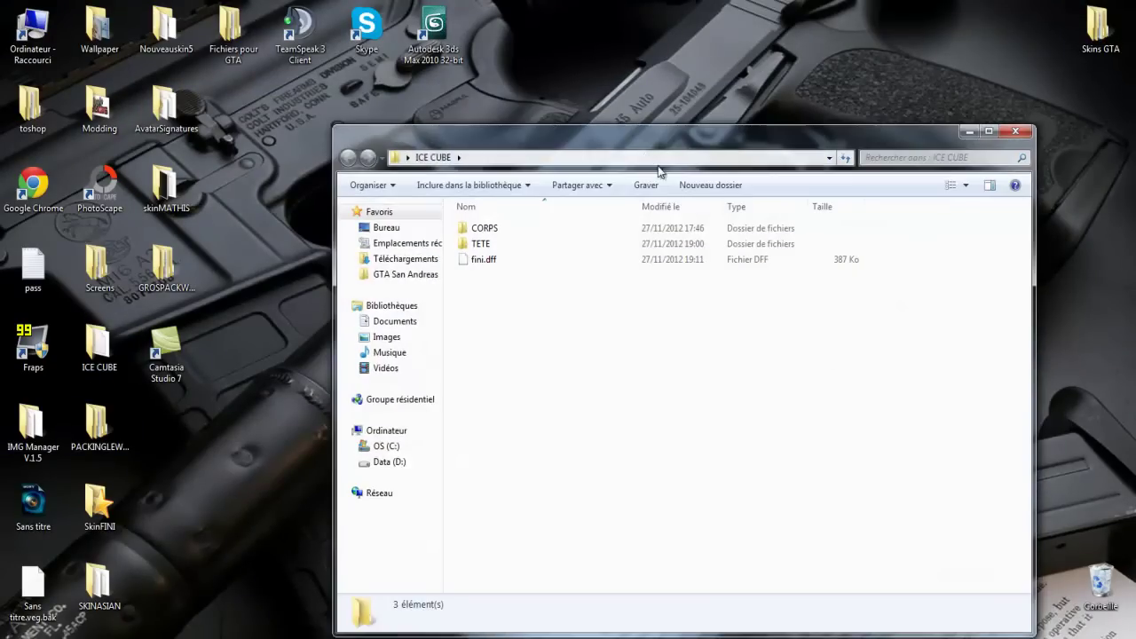
key(super+Up)
drag(429, 273, 277, 504)
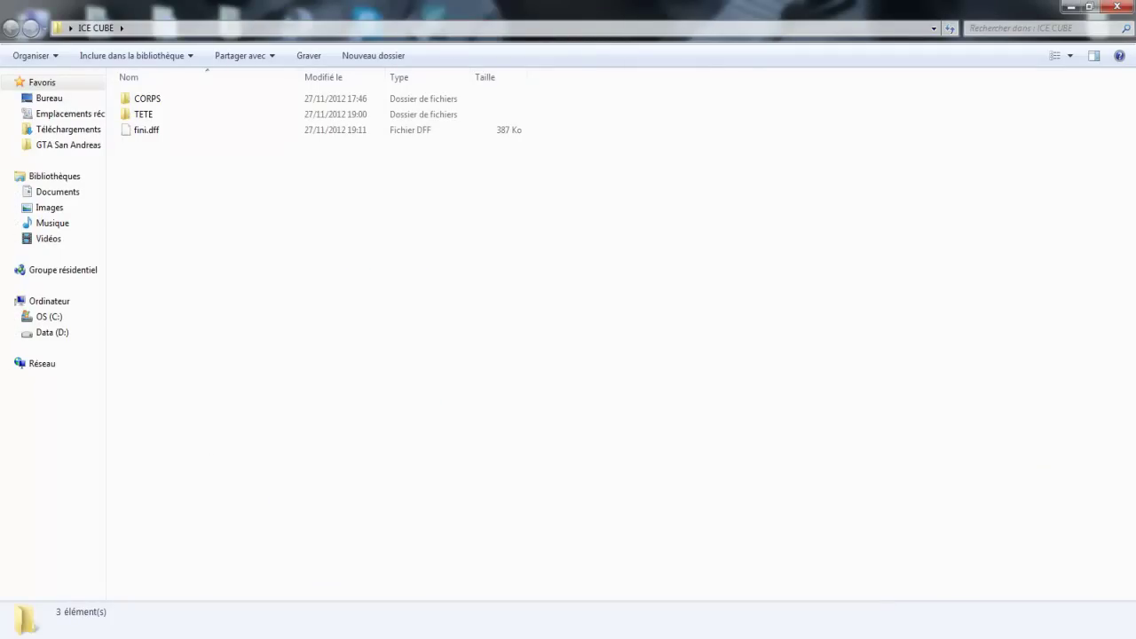
drag(383, 360, 259, 275)
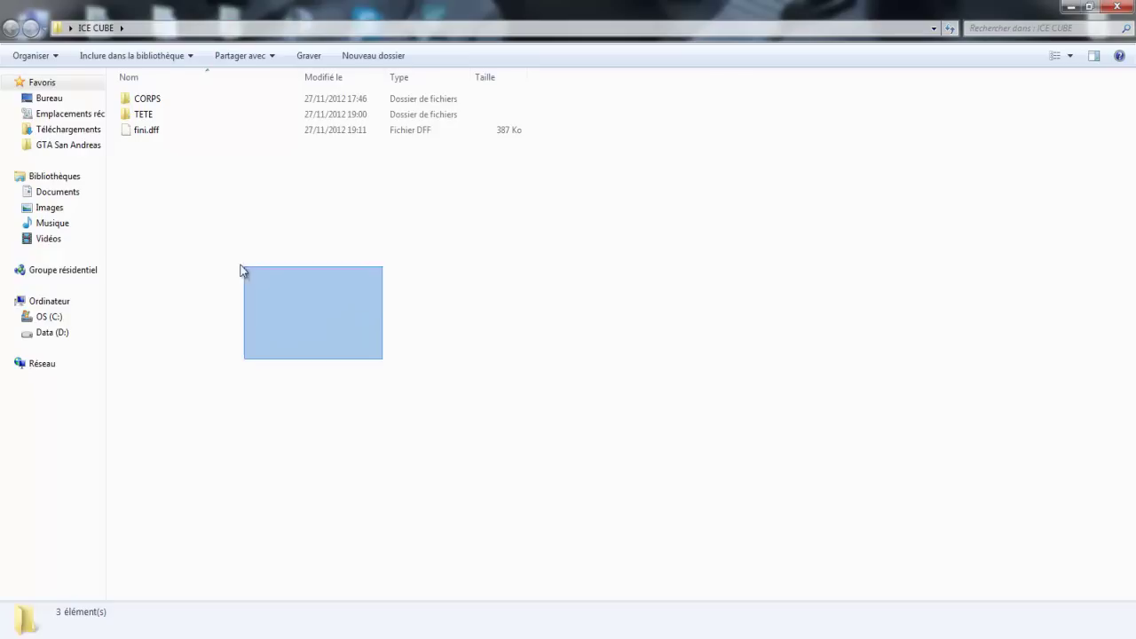
Open the CORPS folder, close the stray TXD Workshop window, and select vla1.txd.
click(165, 102)
click(198, 199)
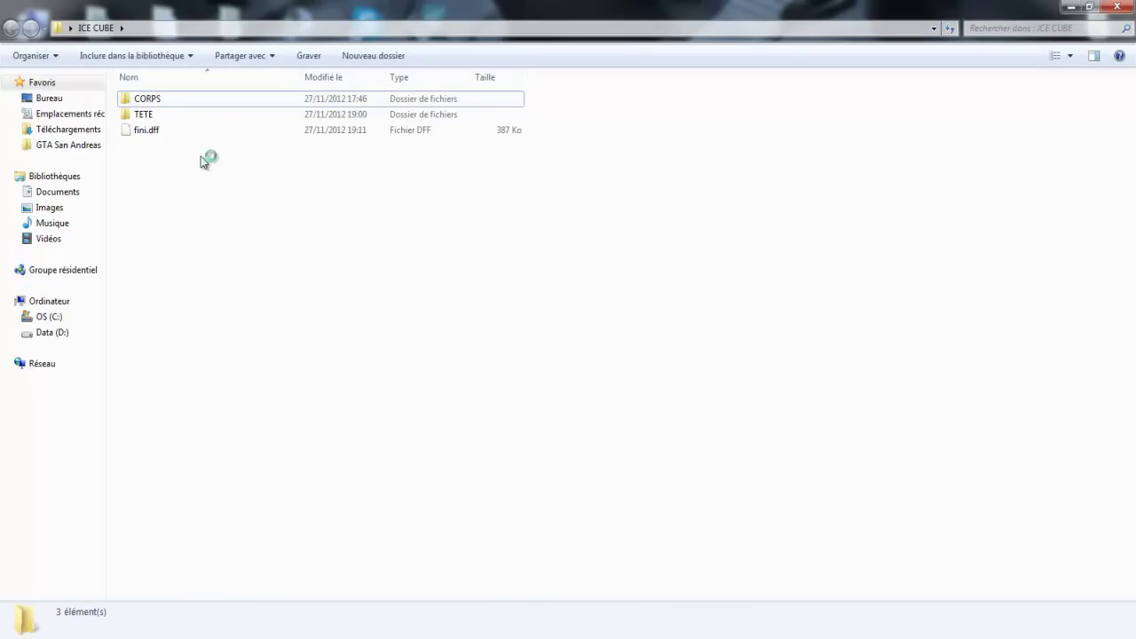
double_click(156, 100)
drag(199, 198, 259, 256)
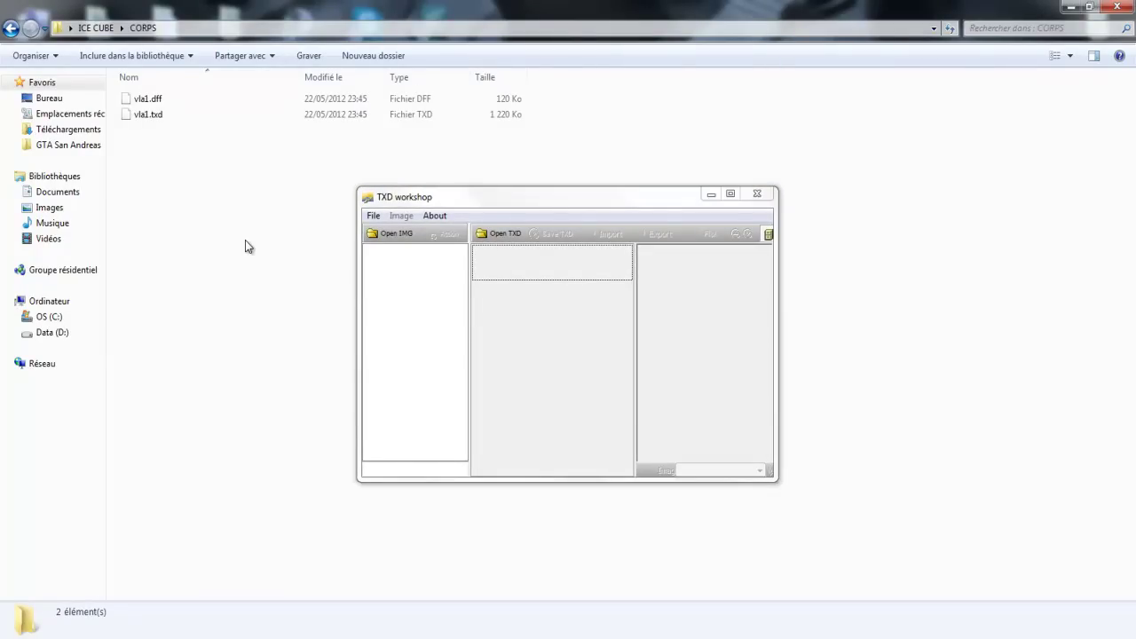
click(712, 194)
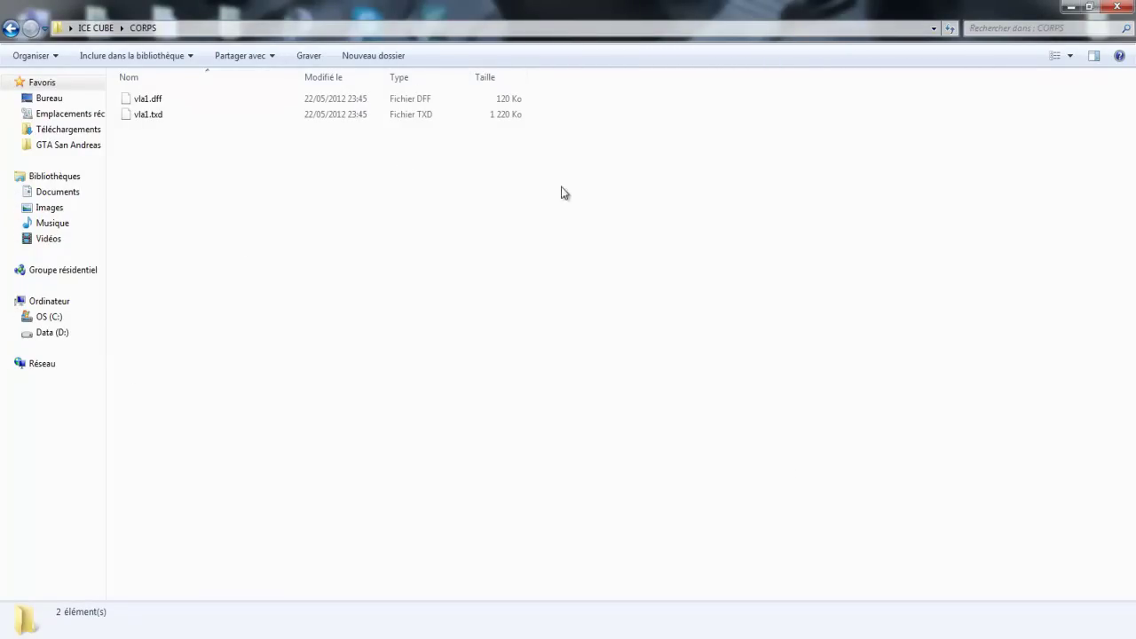
click(153, 99)
click(218, 133)
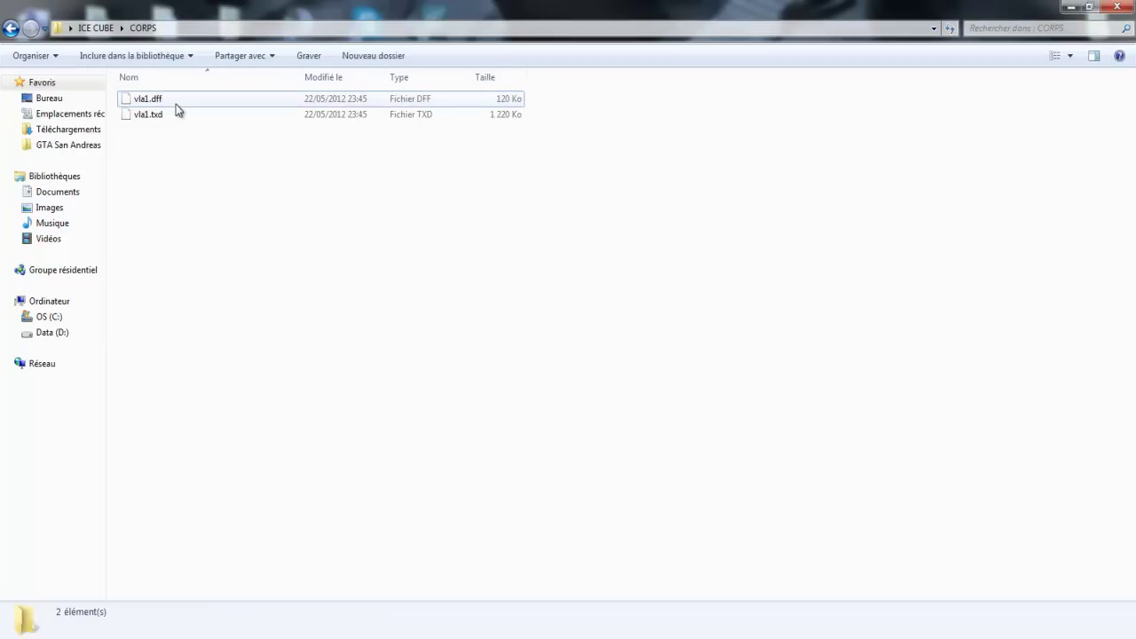
click(150, 114)
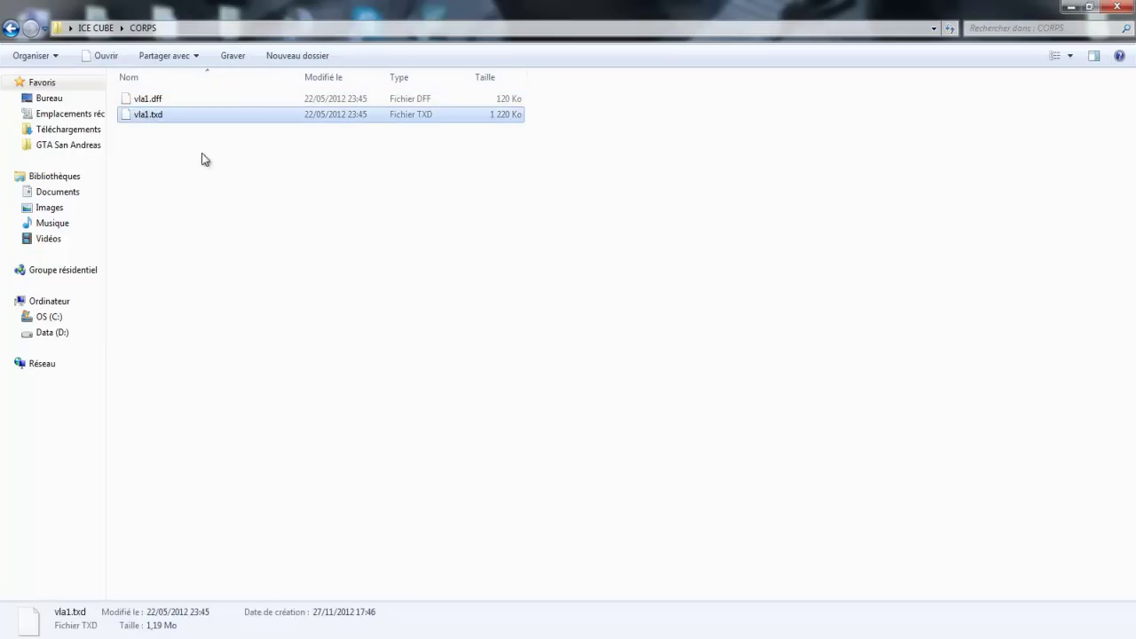
Paste vla1.txd into ICE CUBE and rename the copy to fini.txd.
click(96, 27)
key(ctrl+v)
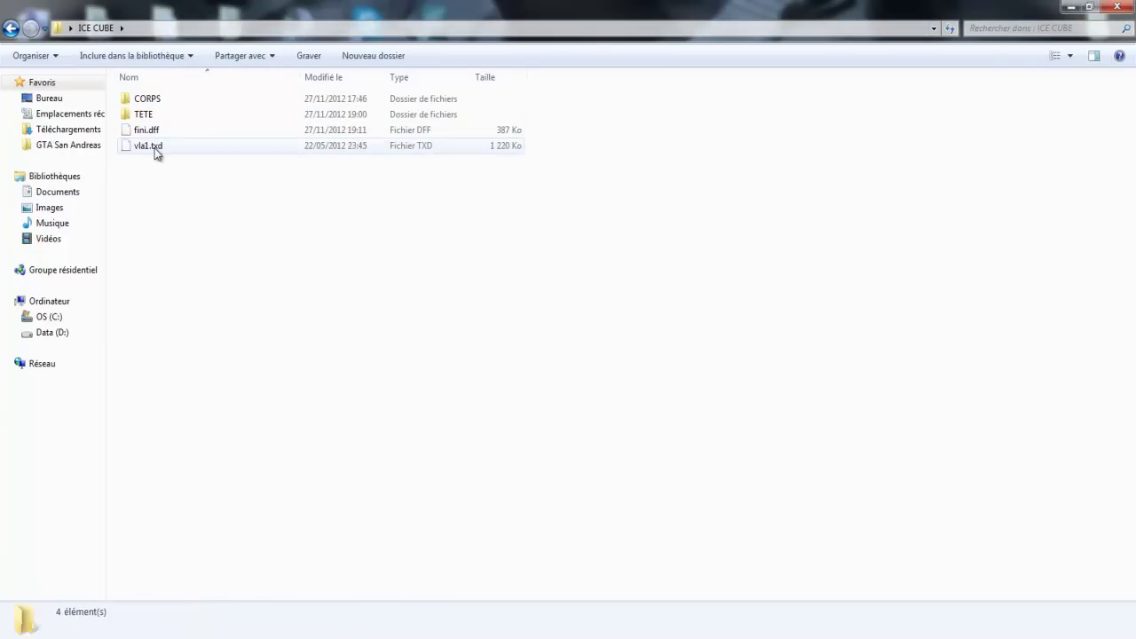
right_click(154, 149)
click(225, 407)
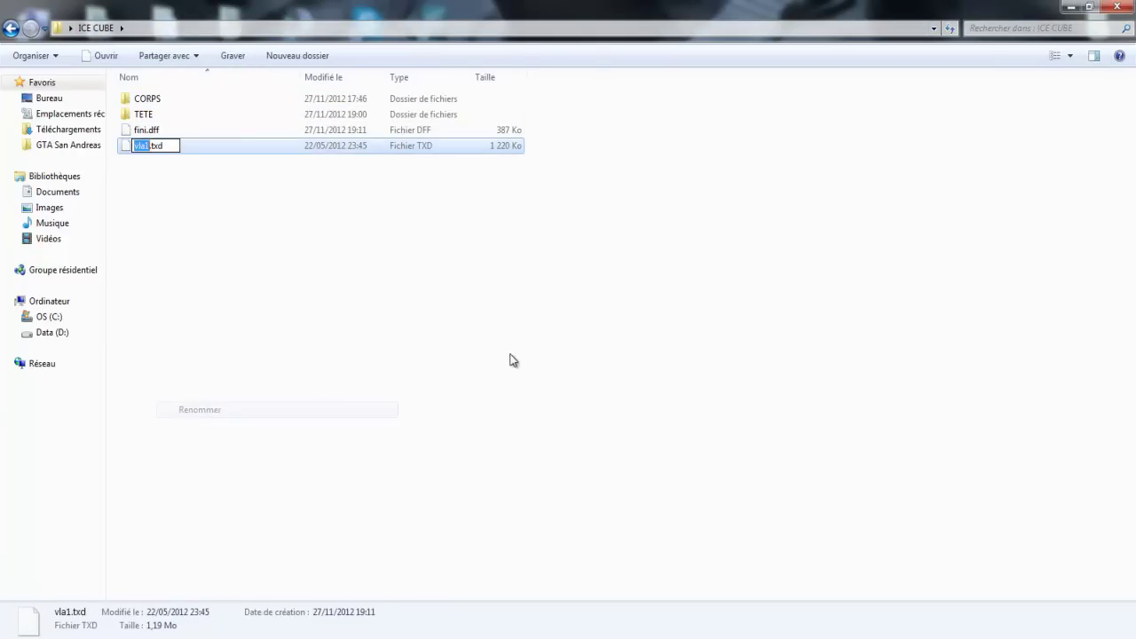
text(fini)
key(Return)
click(239, 168)
click(186, 150)
click(203, 251)
click(151, 131)
Load fini.txd into TXD Workshop and move its window to the upper right.
mouse_move(164, 153)
mouse_down()
mouse_move(122, 582)
mouse_move(527, 385)
mouse_up()
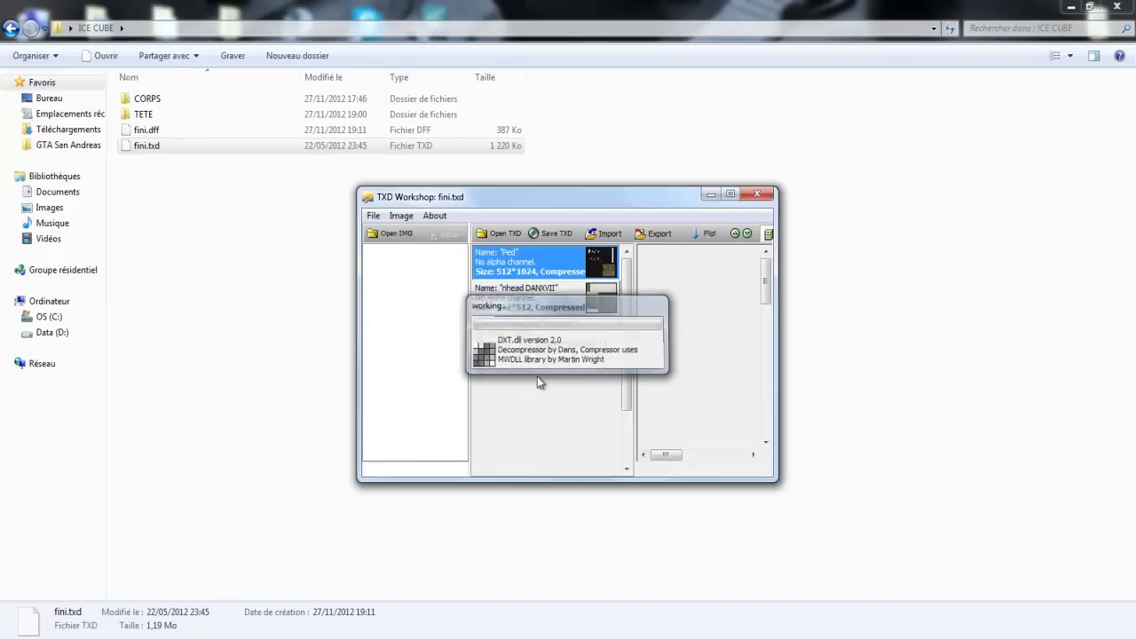
drag(595, 200, 920, 107)
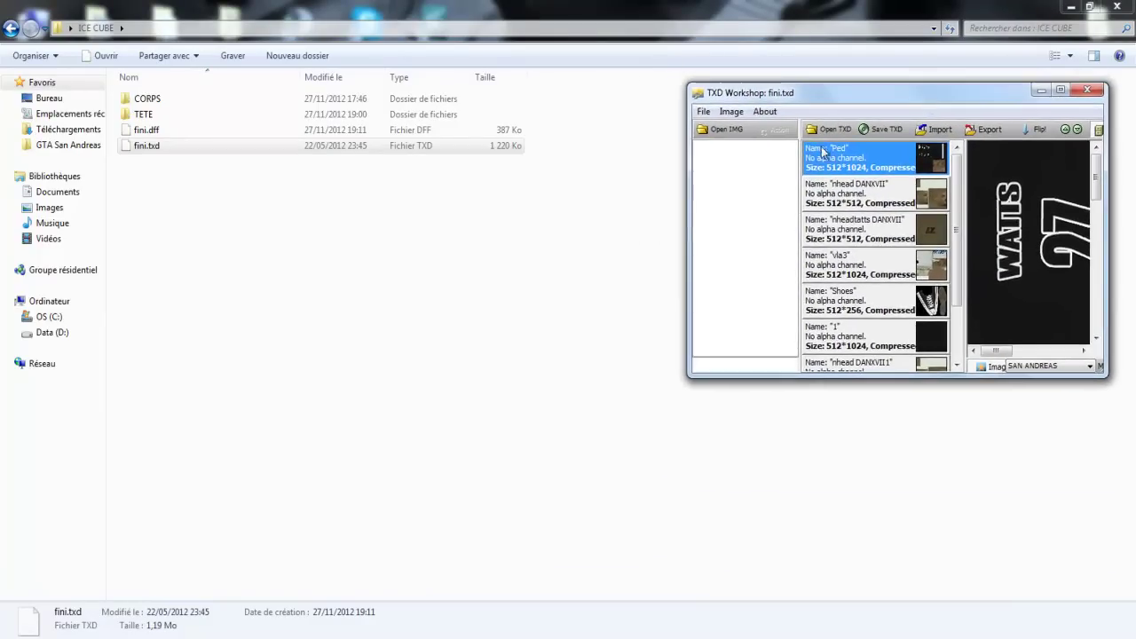
click(299, 384)
Start a second TXD Workshop and load the head's bmydj.txd from the TETE folder.
right_click(27, 634)
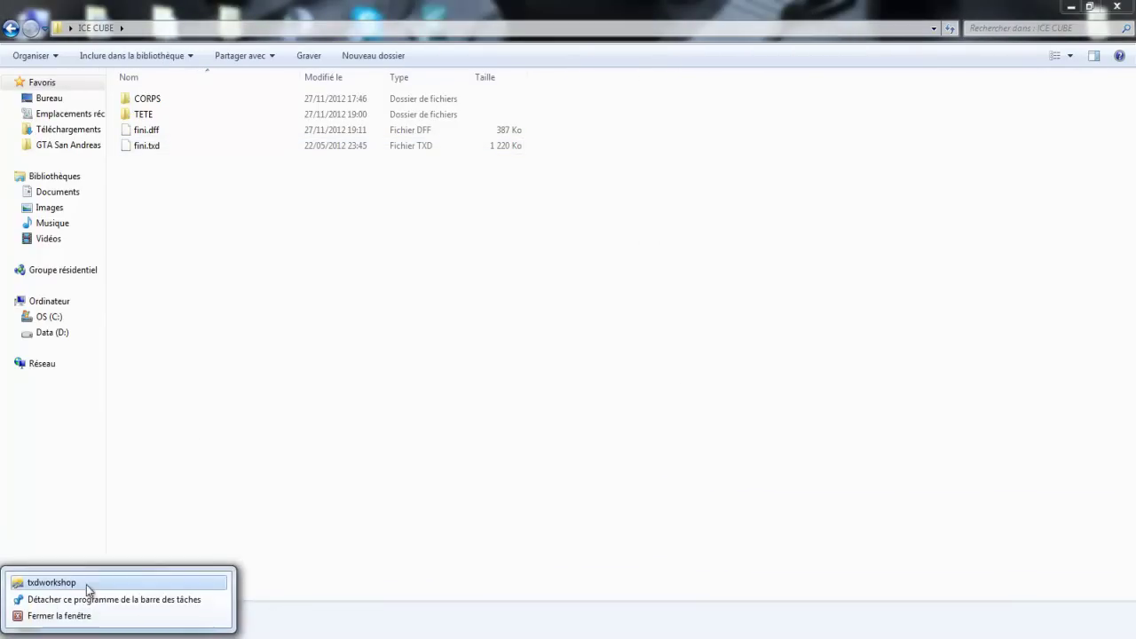
click(54, 581)
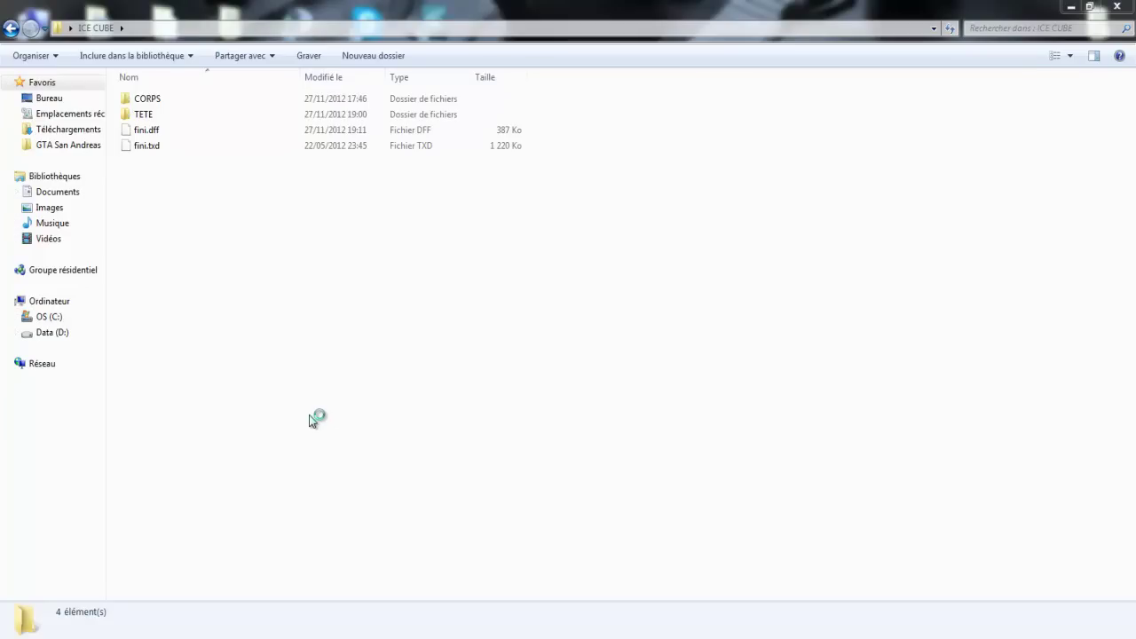
double_click(143, 114)
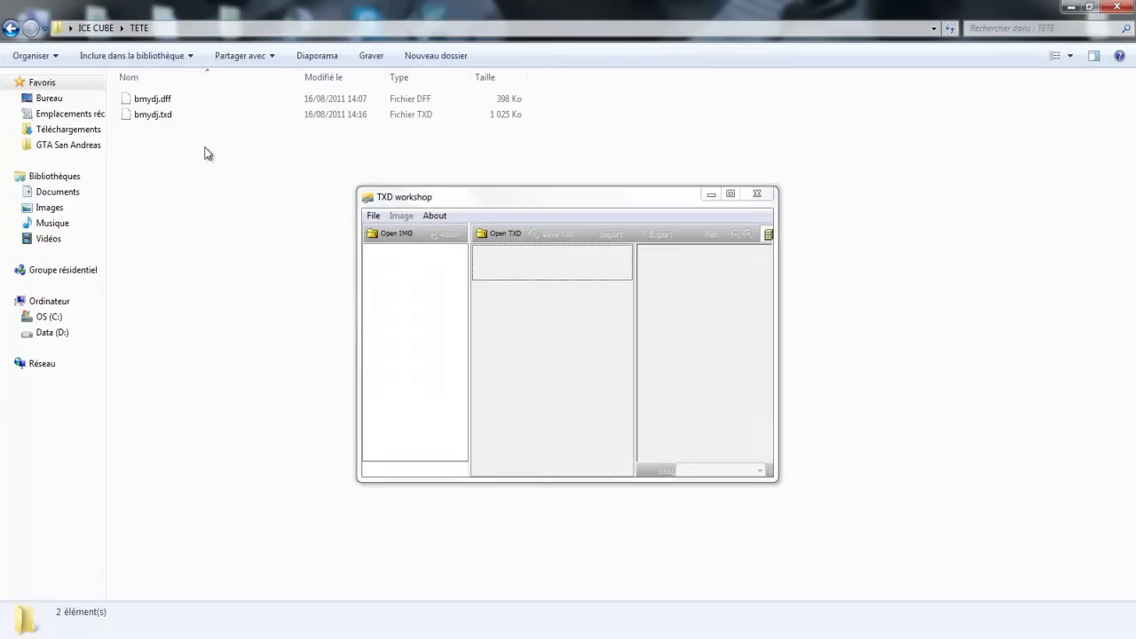
click(187, 115)
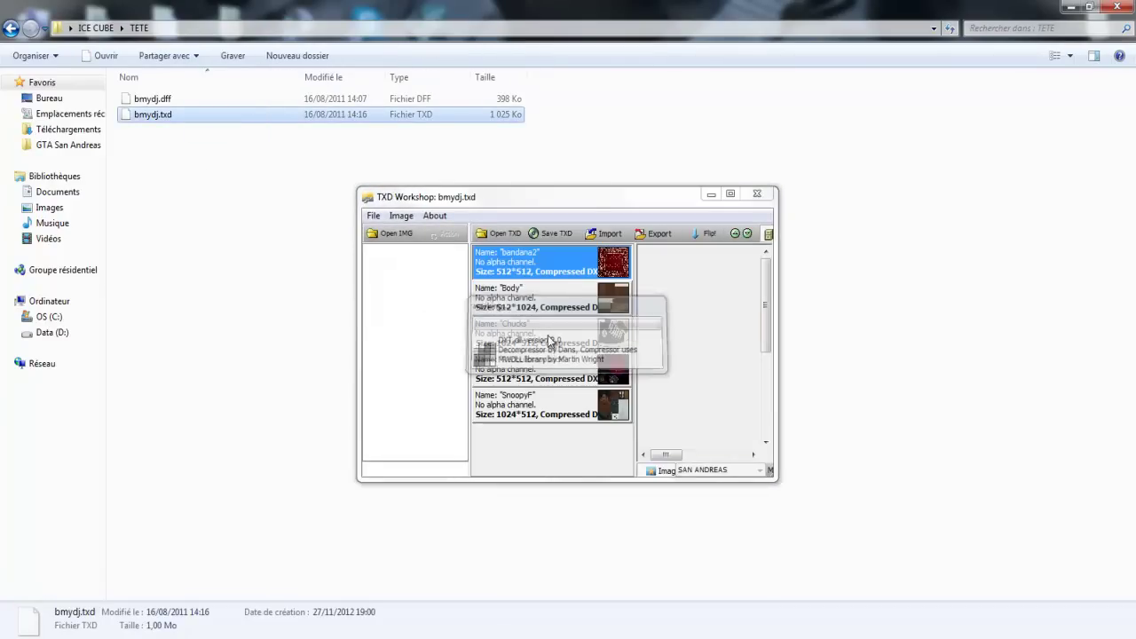
Preview bmydj.txd's textures: Chucks, Redbullsnapback, SnoopyF, bandana2 and Body.
click(568, 328)
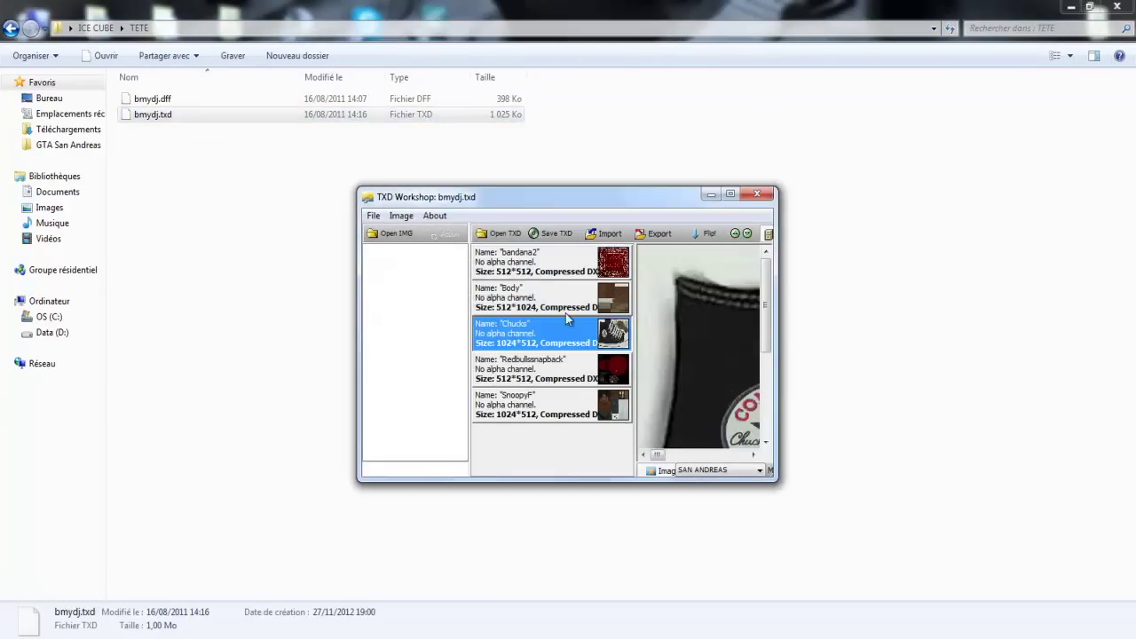
click(540, 377)
click(545, 406)
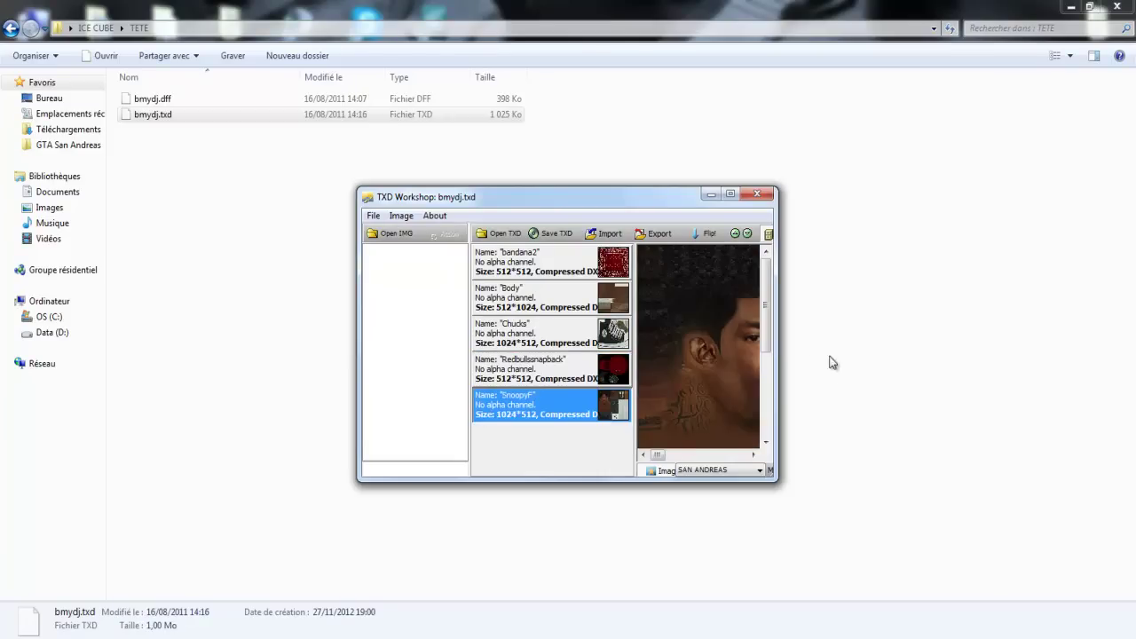
click(568, 397)
click(567, 365)
click(550, 265)
click(536, 308)
click(536, 394)
click(536, 382)
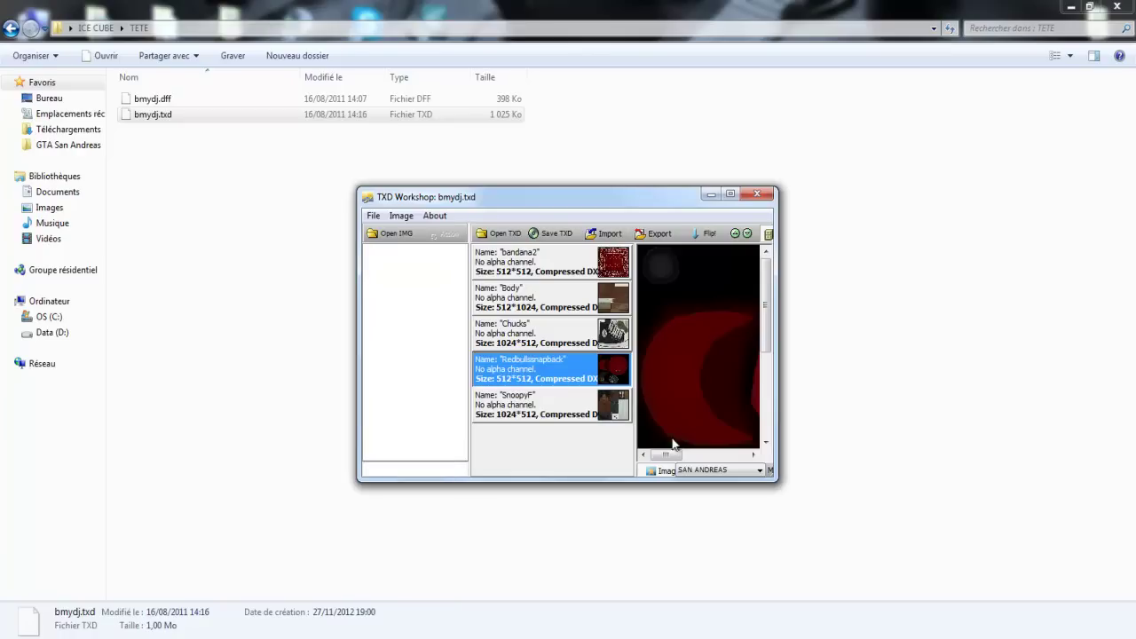
drag(667, 454, 673, 455)
Export the SnoopyF texture as a PNG into the TETE folder.
click(573, 403)
click(568, 373)
click(568, 409)
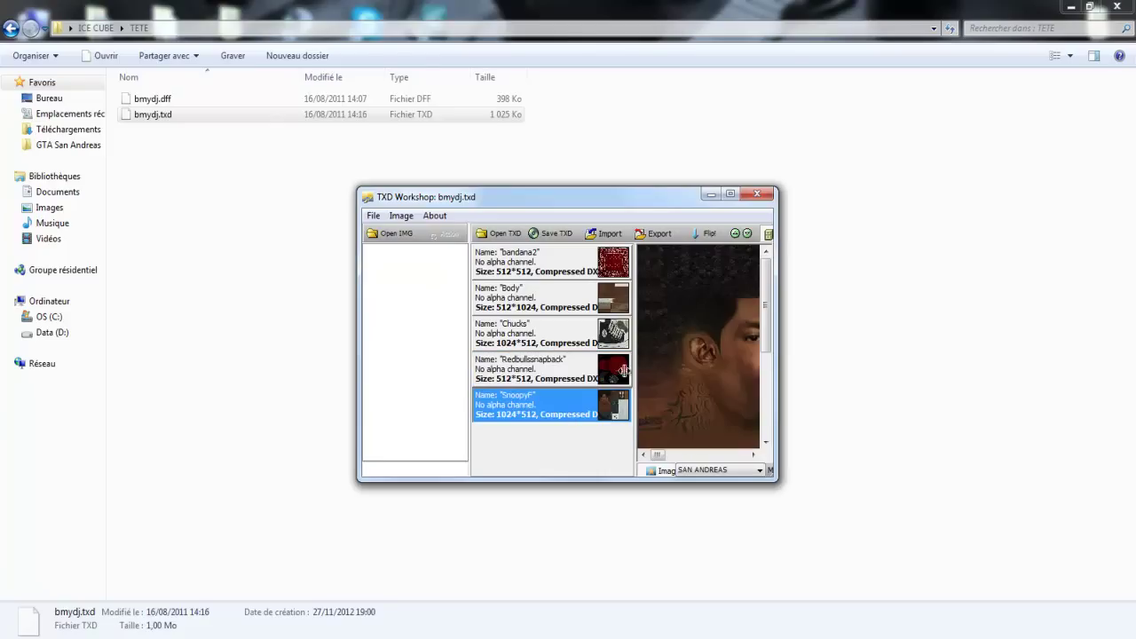
click(653, 235)
click(630, 188)
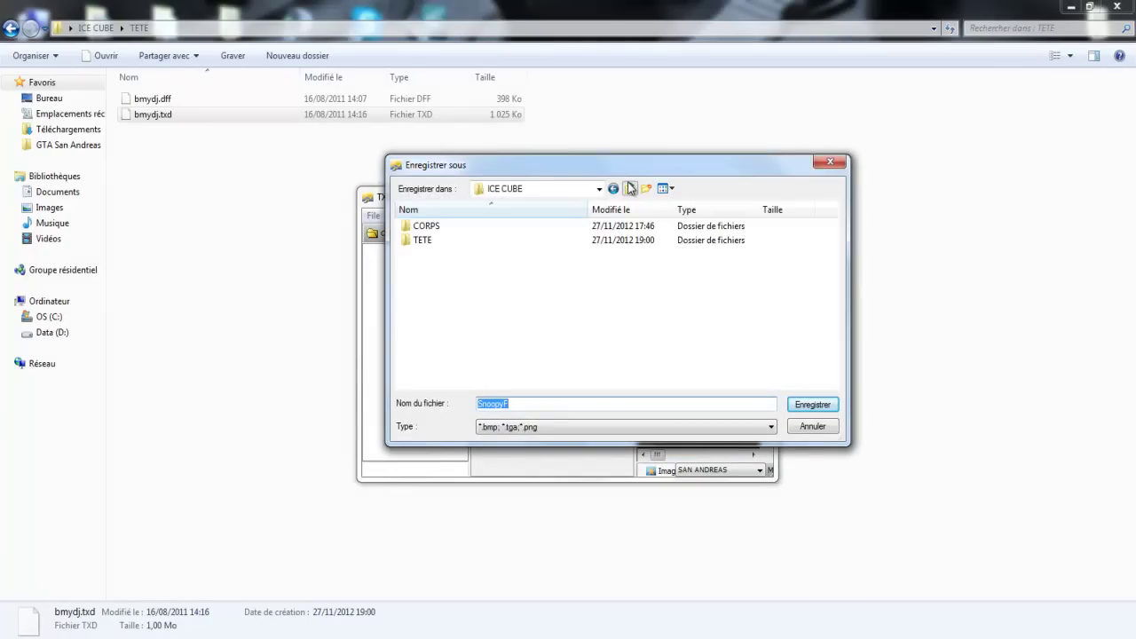
click(419, 240)
double_click(419, 240)
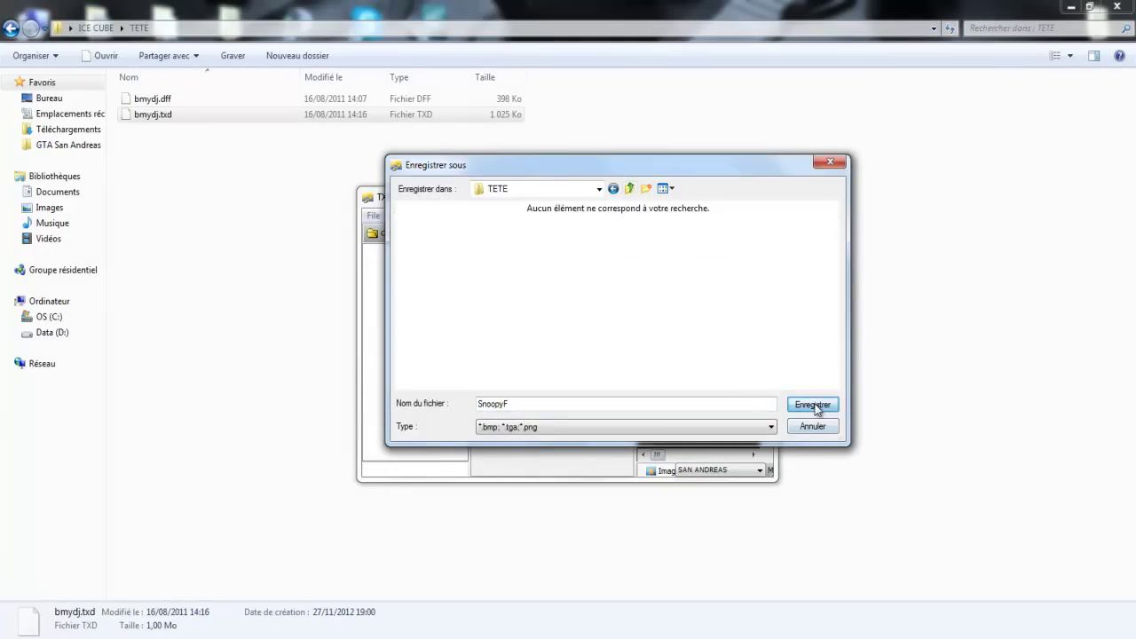
click(812, 405)
Export the Redbullssnapback texture as a PNG into TETE and minimize the bmydj.txd editor.
click(514, 369)
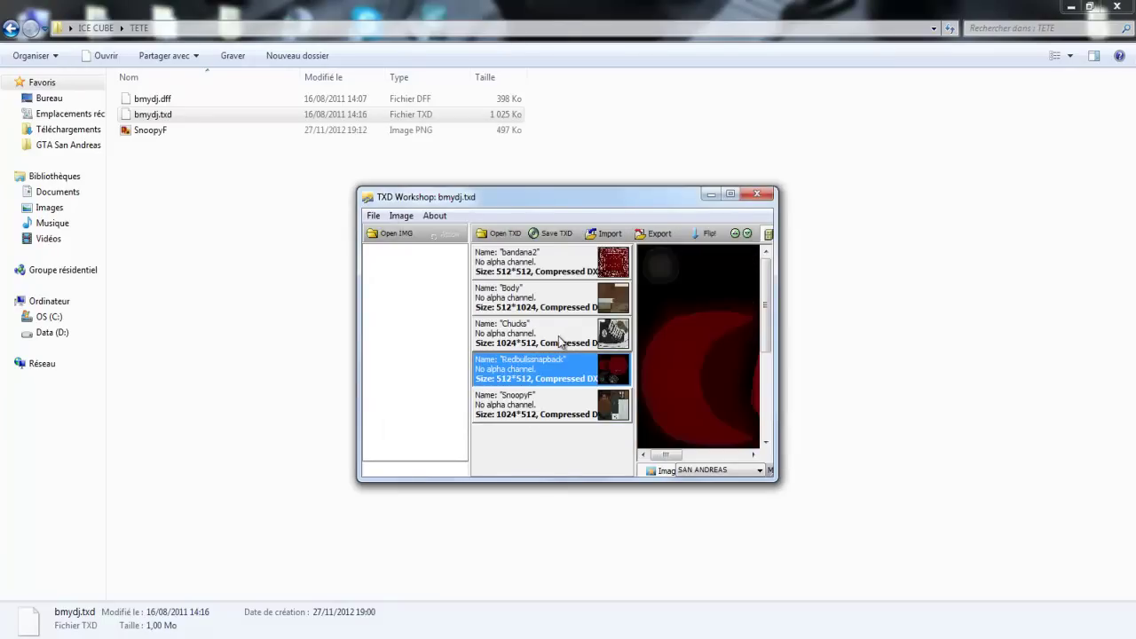
click(659, 234)
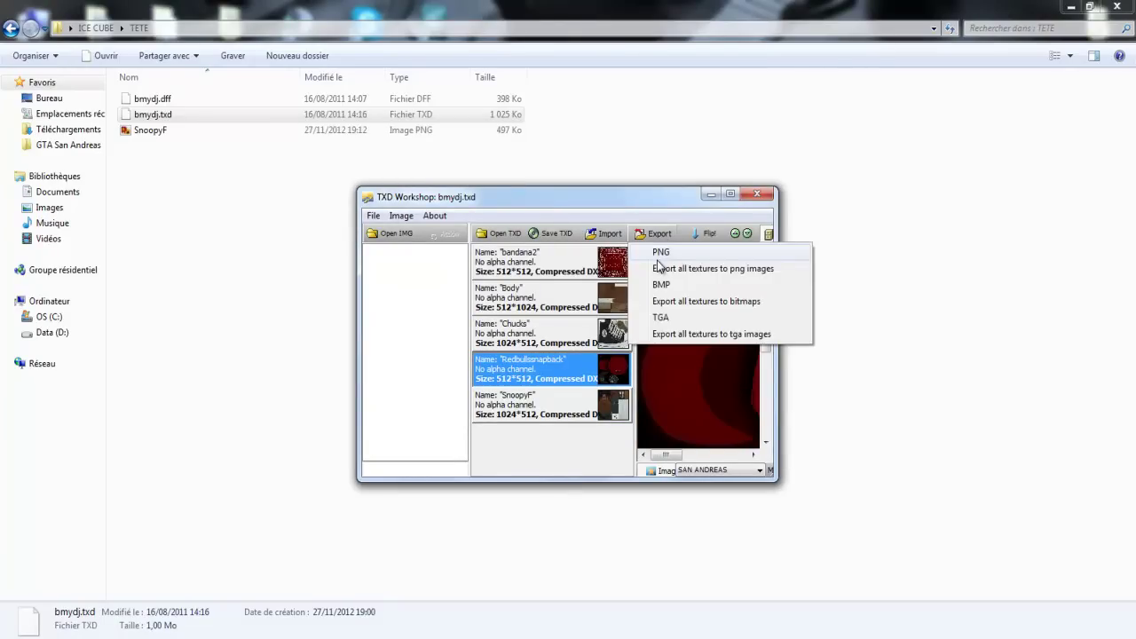
click(662, 252)
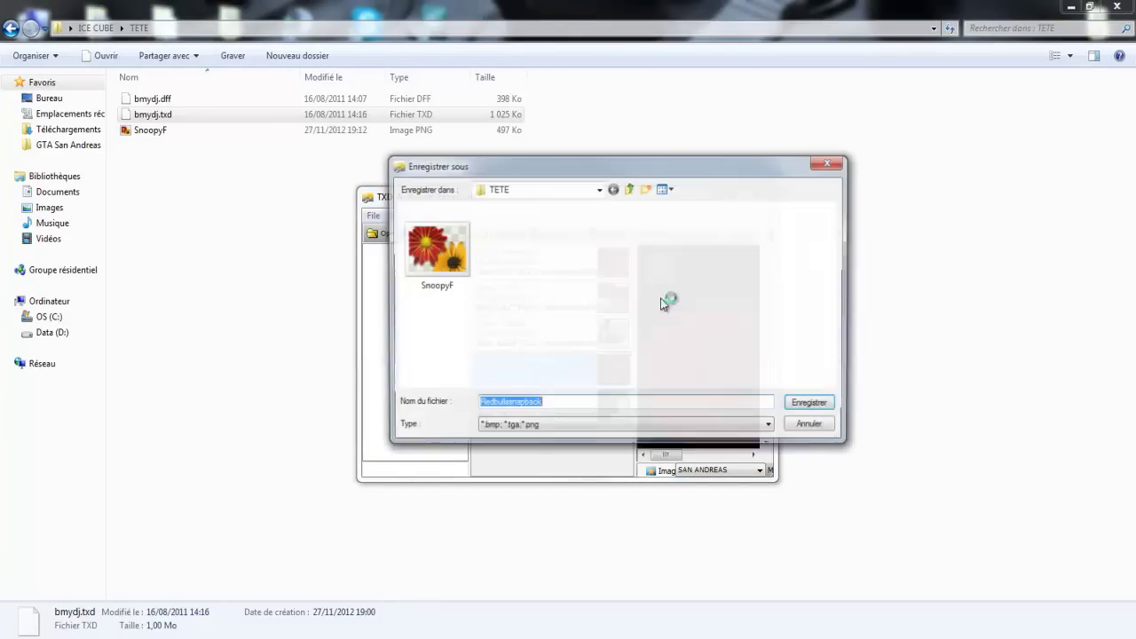
click(815, 405)
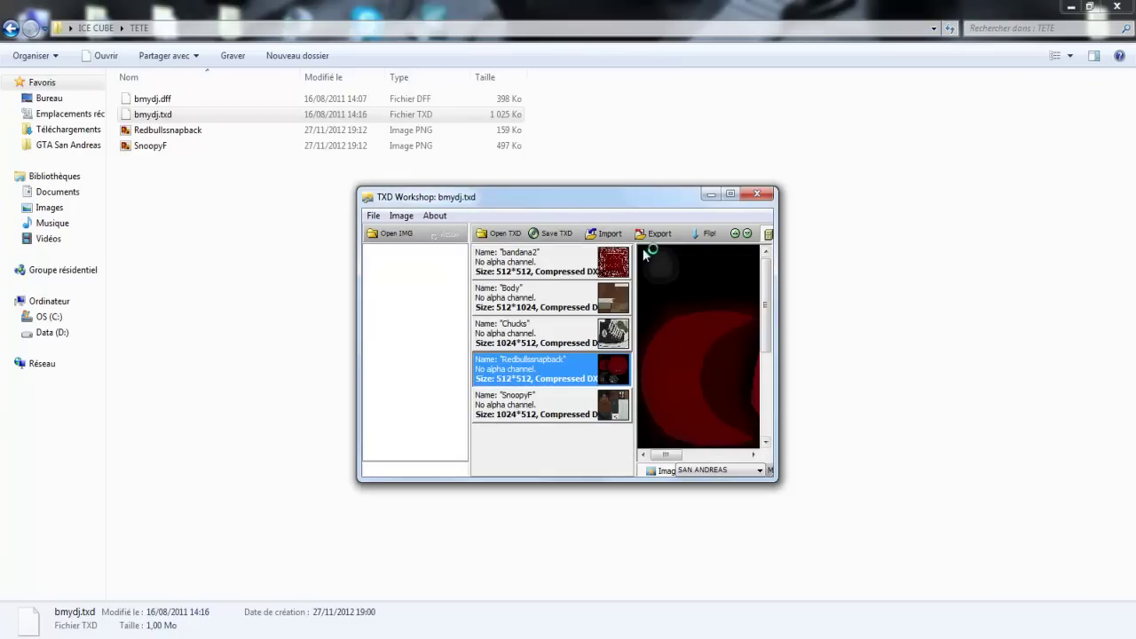
click(710, 194)
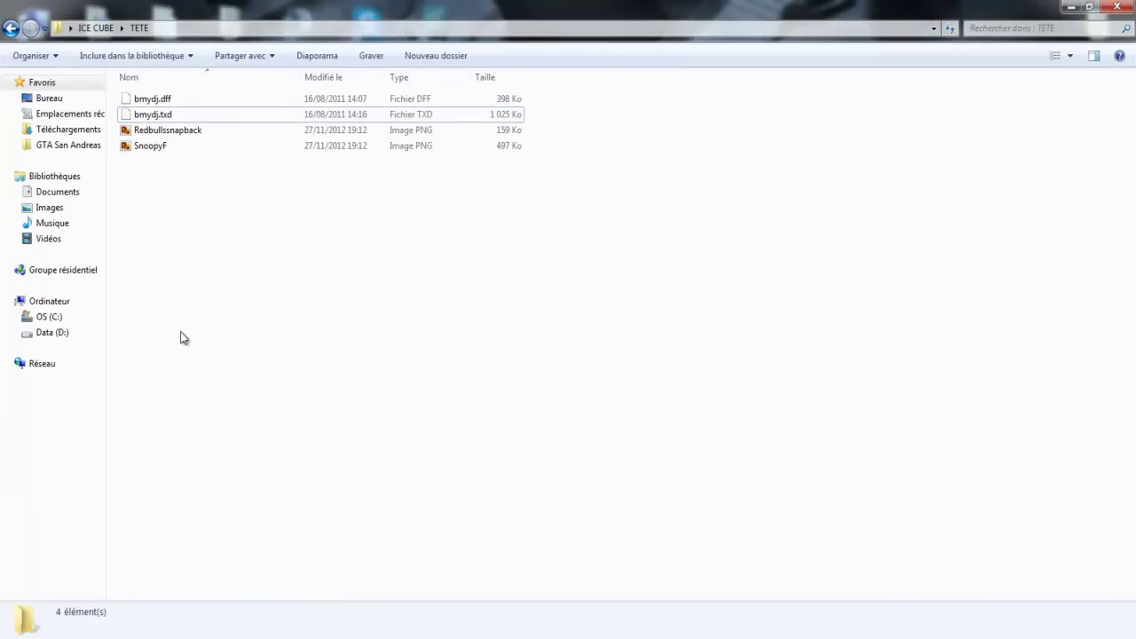
Restore both TXD Workshop editors and rearrange the fini.txd and bmydj.txd windows.
click(142, 636)
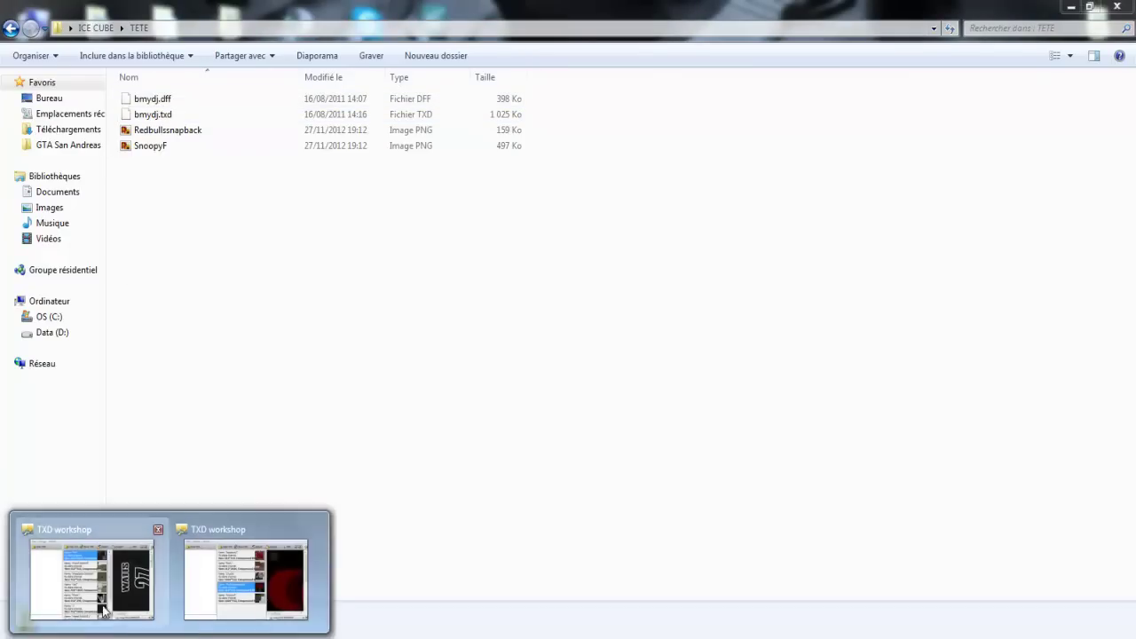
click(104, 609)
click(213, 609)
click(827, 86)
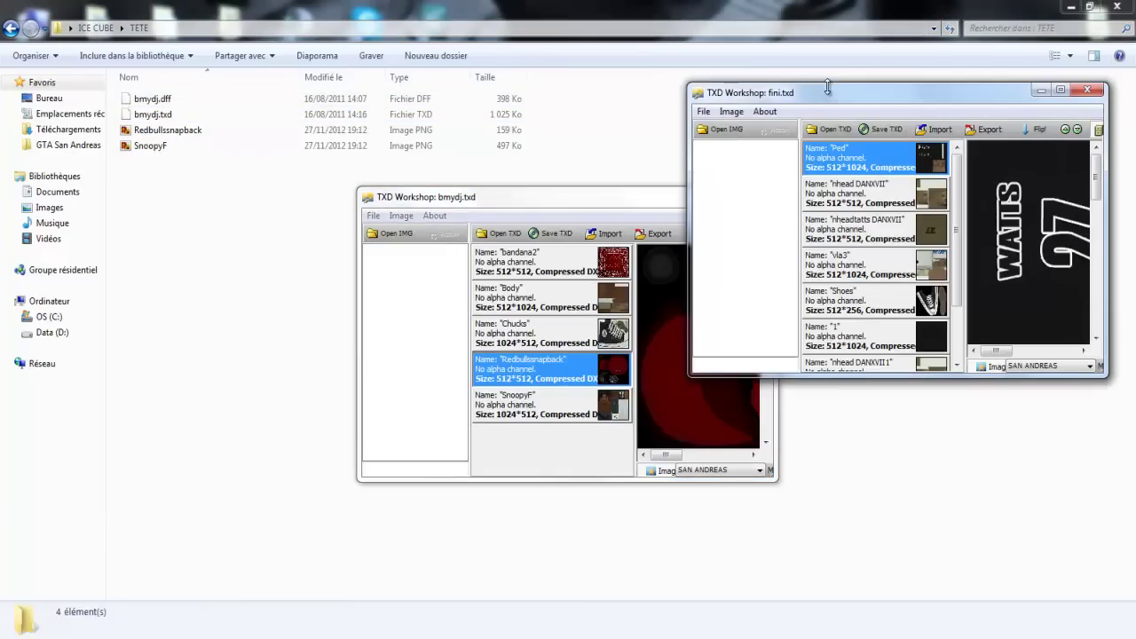
drag(827, 86, 861, 208)
click(364, 220)
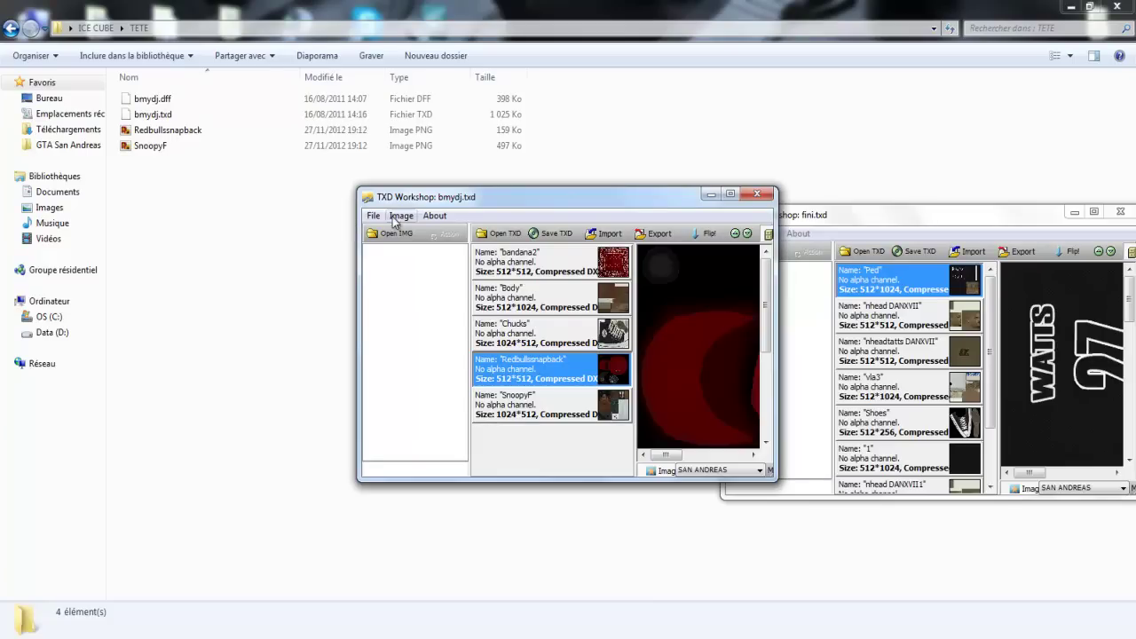
drag(446, 205, 17, 356)
drag(823, 218, 372, 148)
Add a new blank 32 bit image to fini.txd and select it.
click(314, 164)
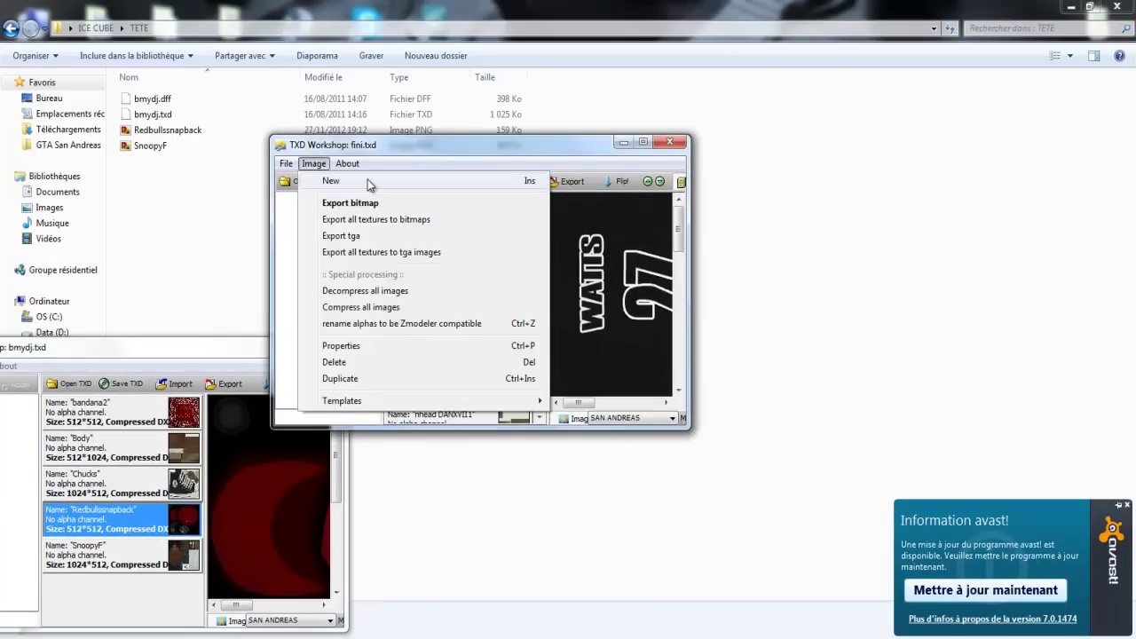
click(367, 182)
click(596, 344)
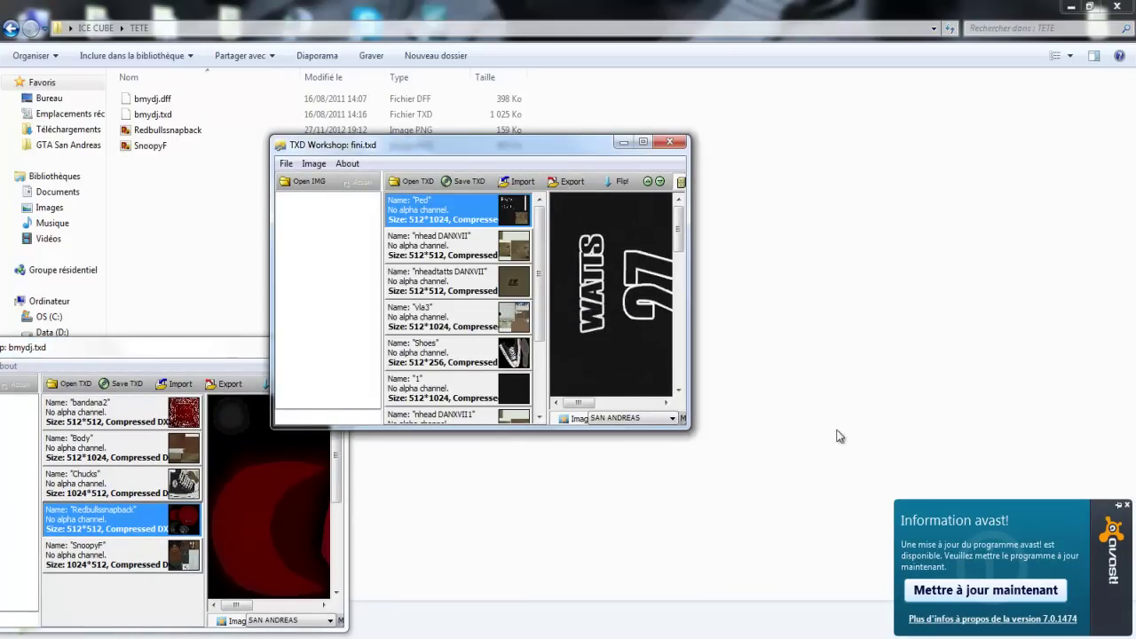
click(1127, 505)
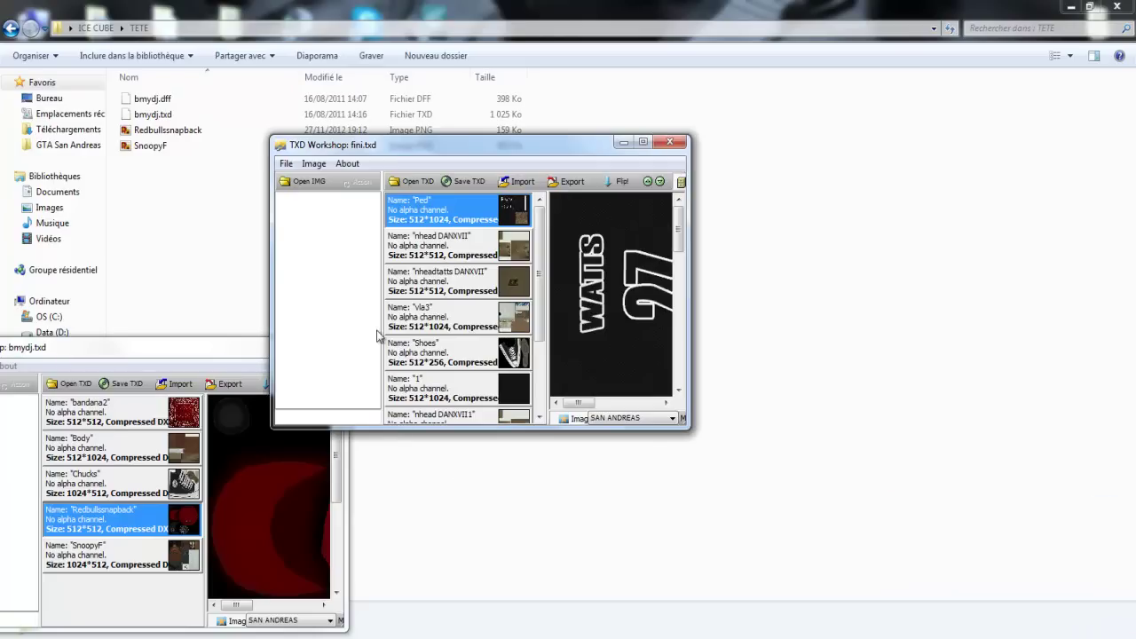
scroll(543, 271, down, 3)
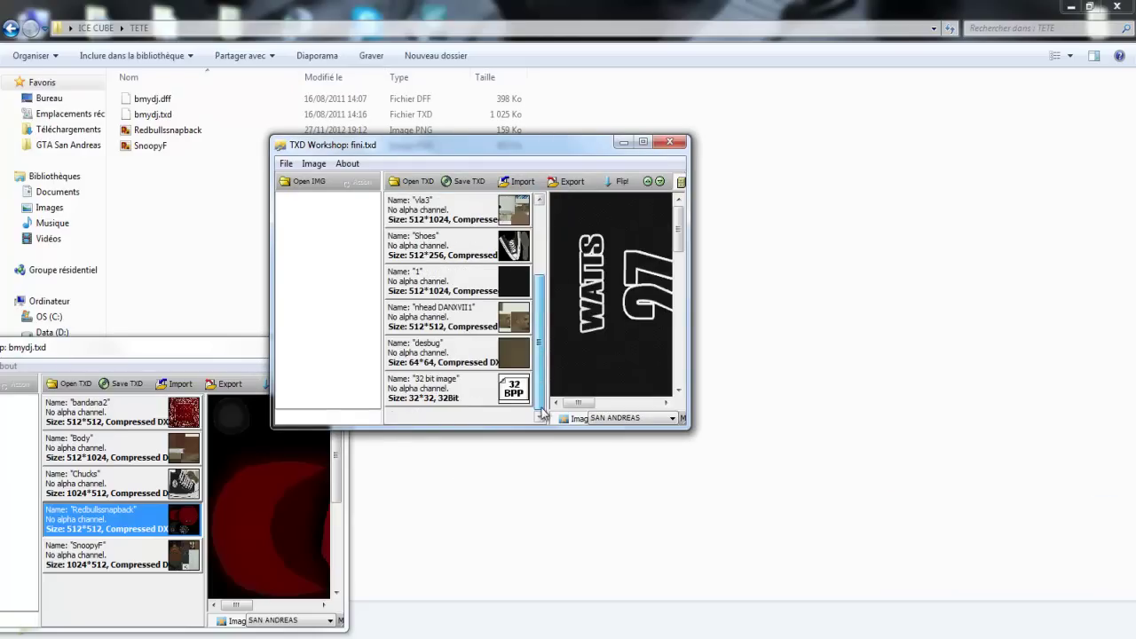
click(490, 407)
drag(572, 145, 743, 186)
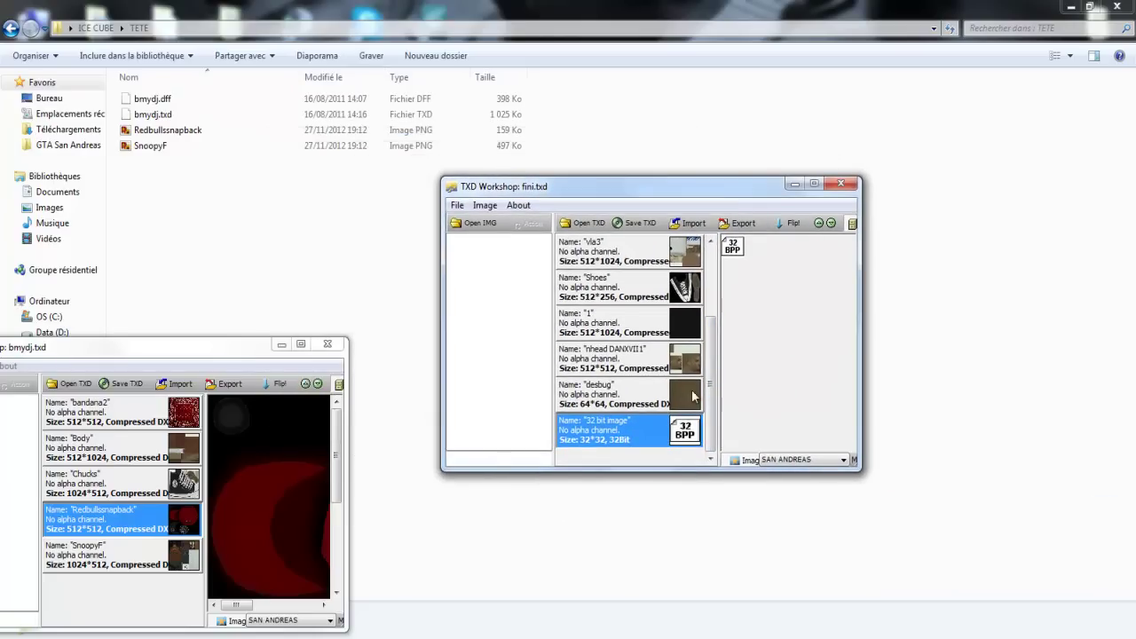
Import SnoopyF into the new image, name it SnoopyF, compress it, and save fini.txd.
click(688, 222)
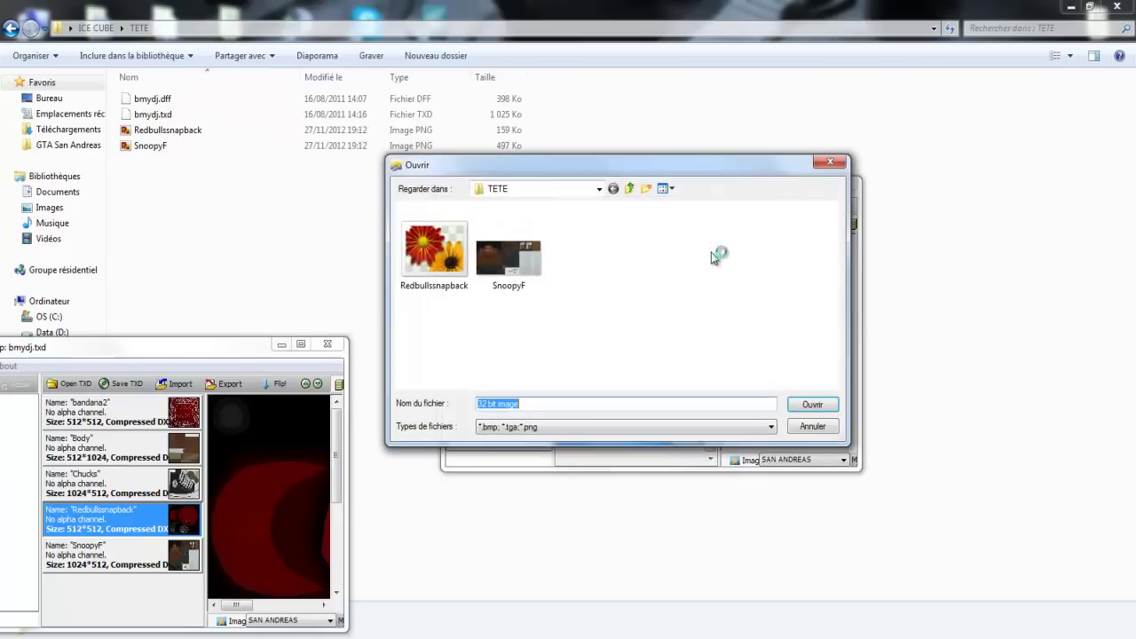
double_click(508, 266)
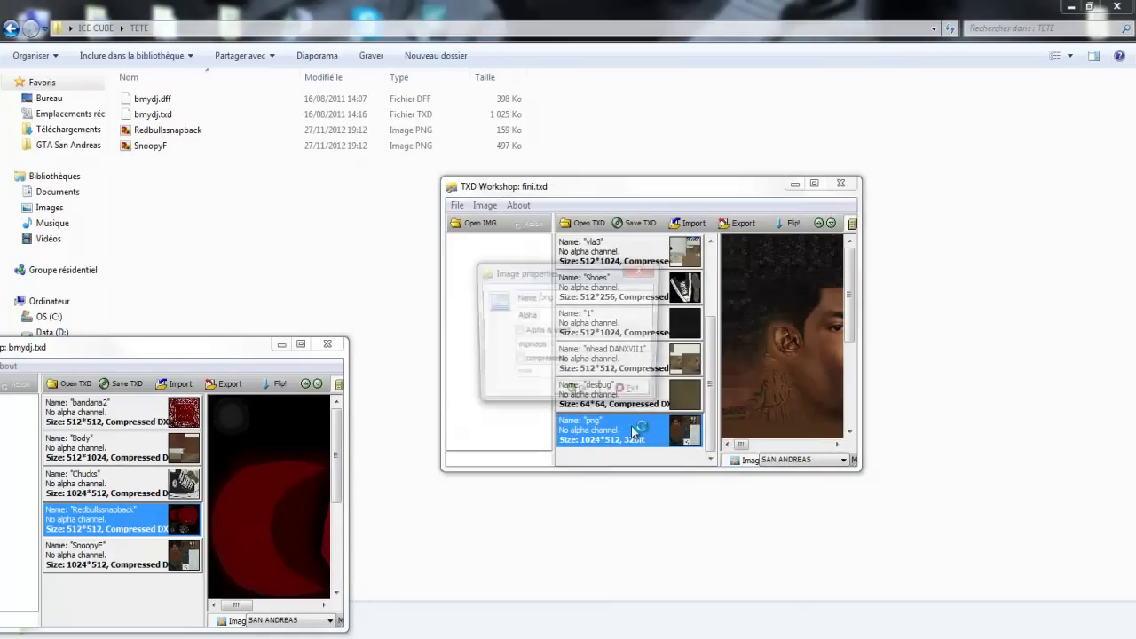
click(643, 270)
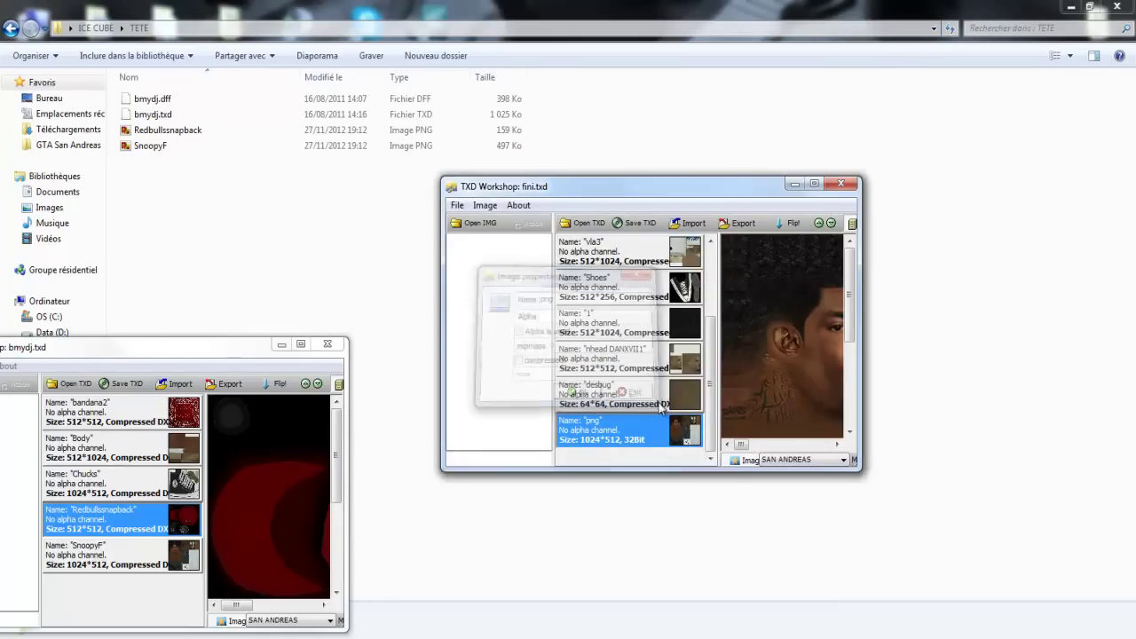
double_click(576, 301)
text(Snoopy)
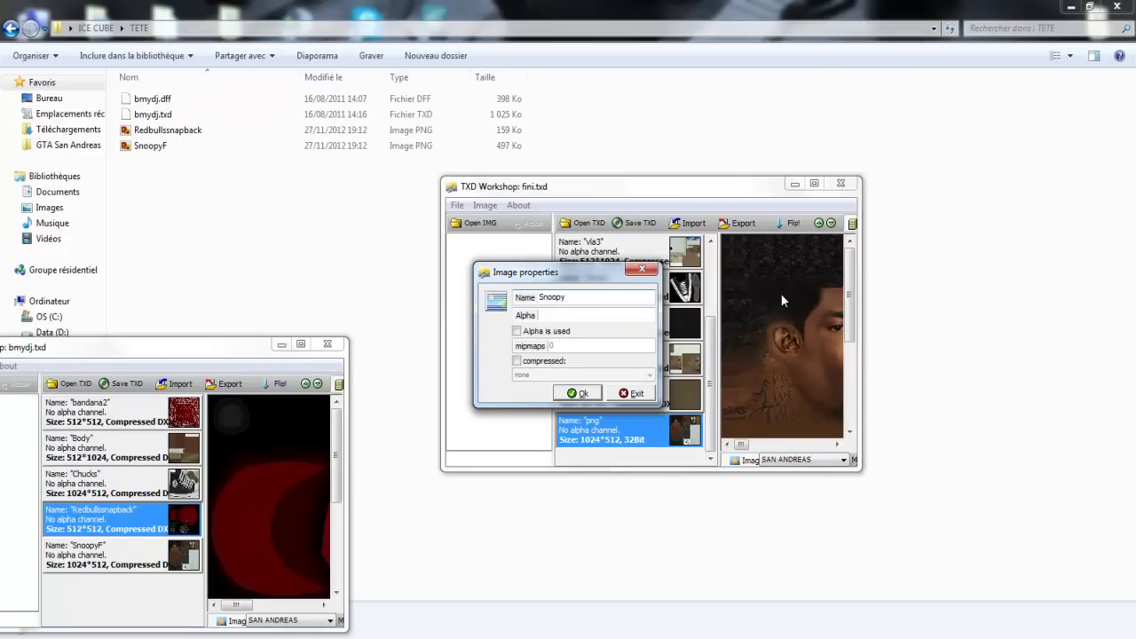
text(F)
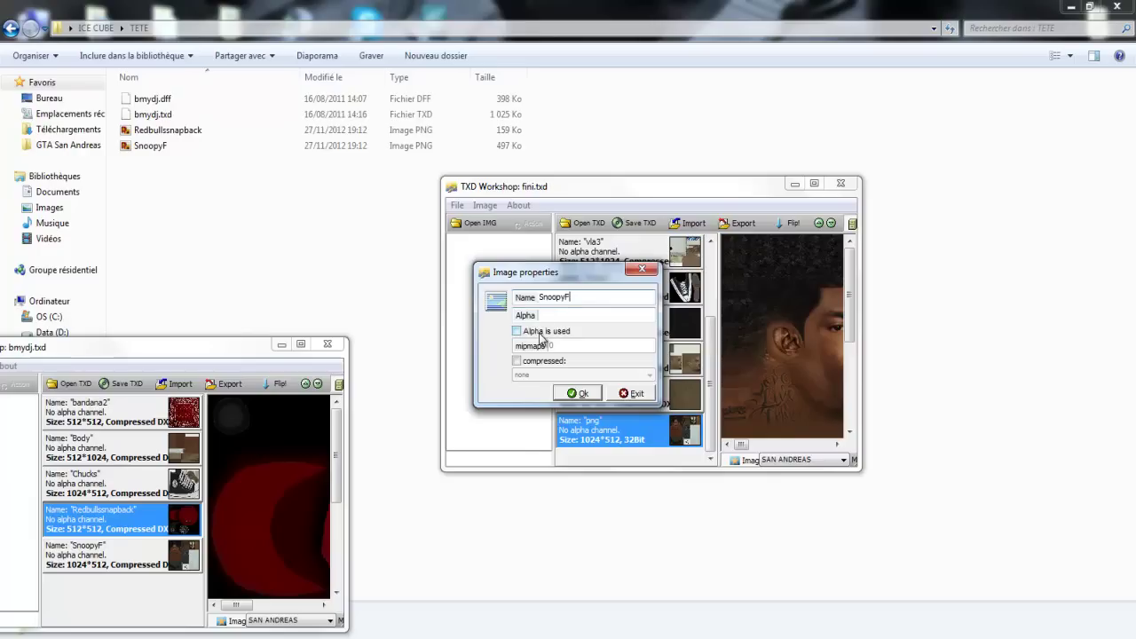
click(533, 366)
click(578, 394)
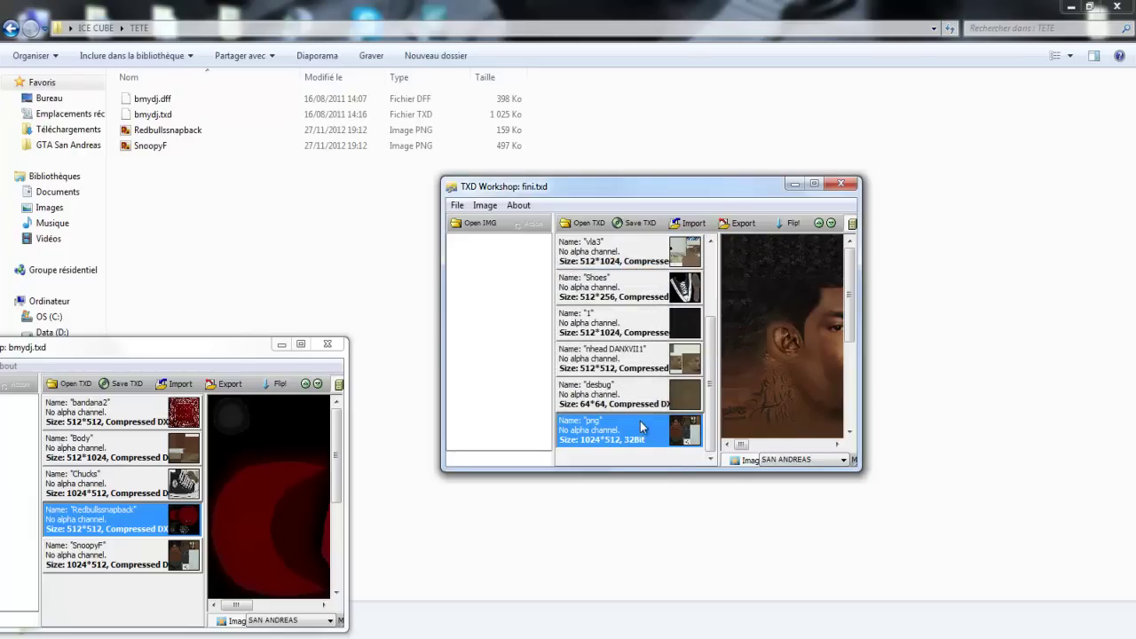
click(625, 224)
click(633, 224)
Add another image with Redbullssnapback imported, renamed and DXT1-compressed, then close fini.txd.
click(484, 205)
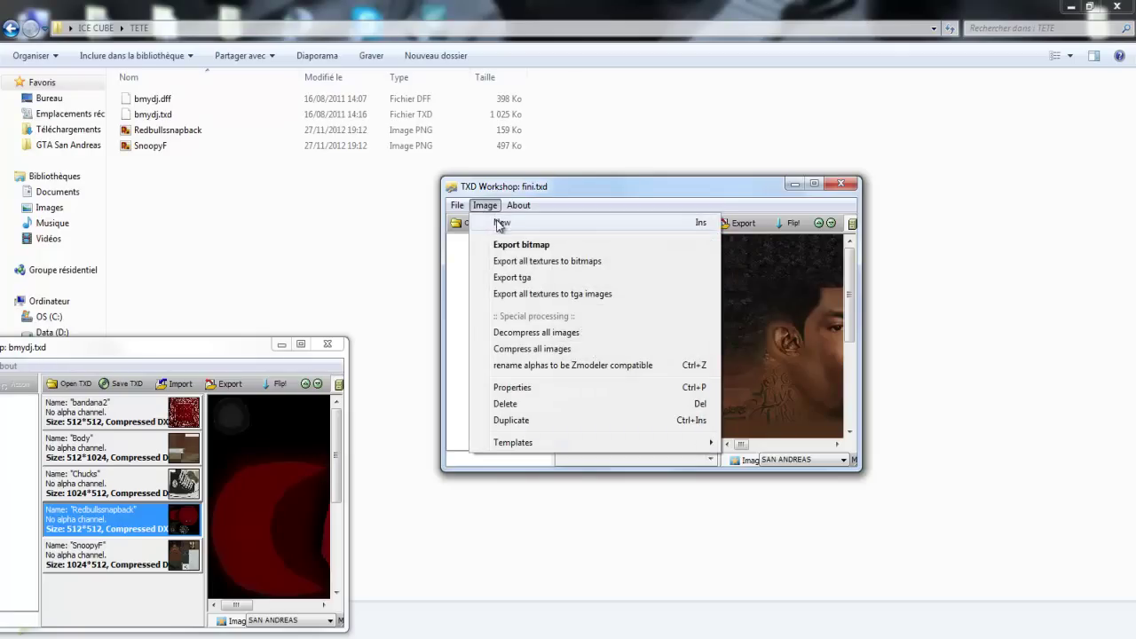
click(499, 222)
click(579, 343)
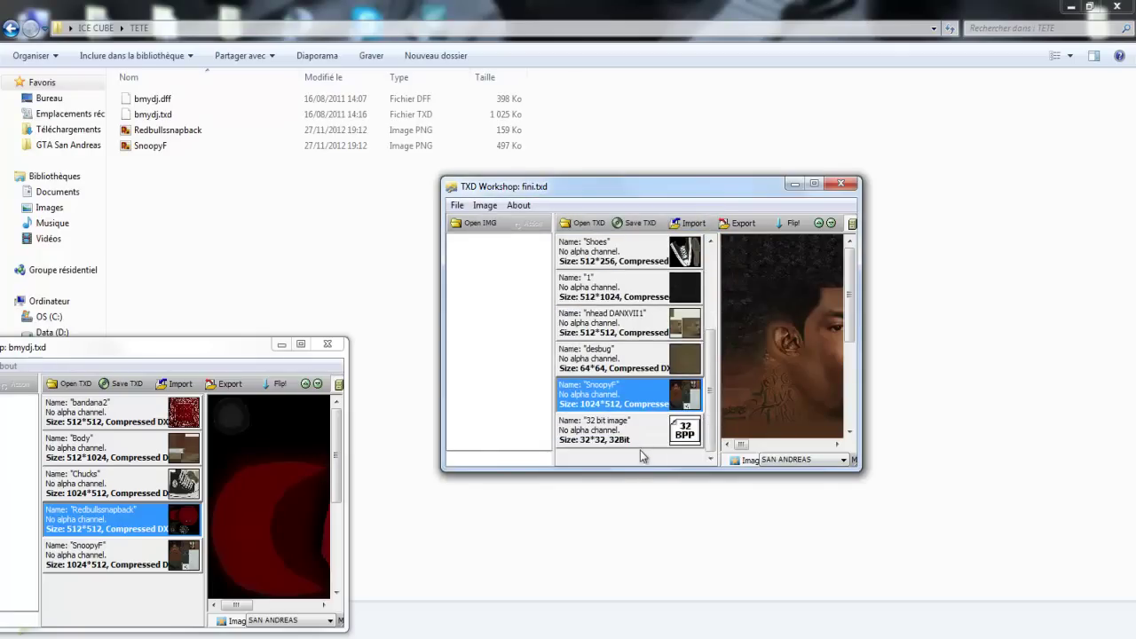
click(644, 440)
click(694, 222)
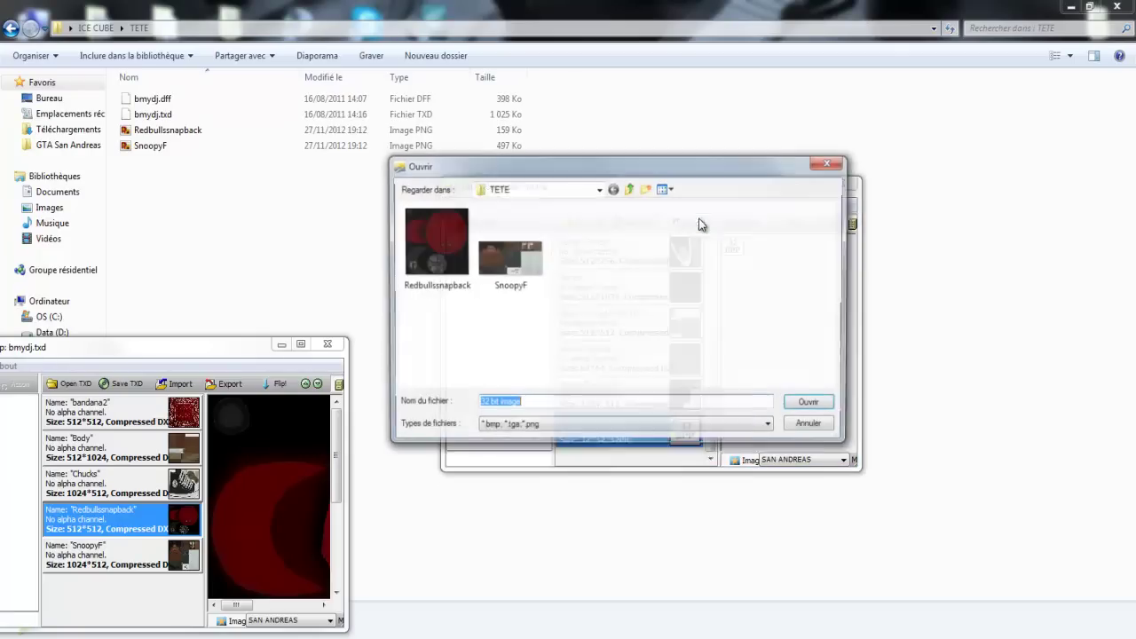
double_click(439, 244)
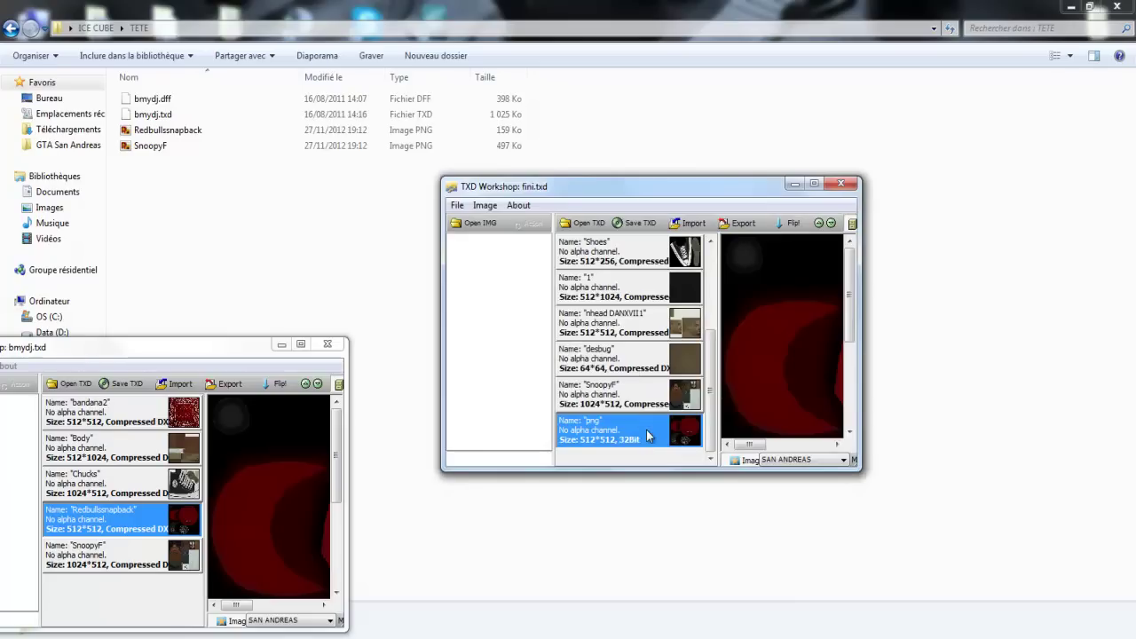
double_click(646, 426)
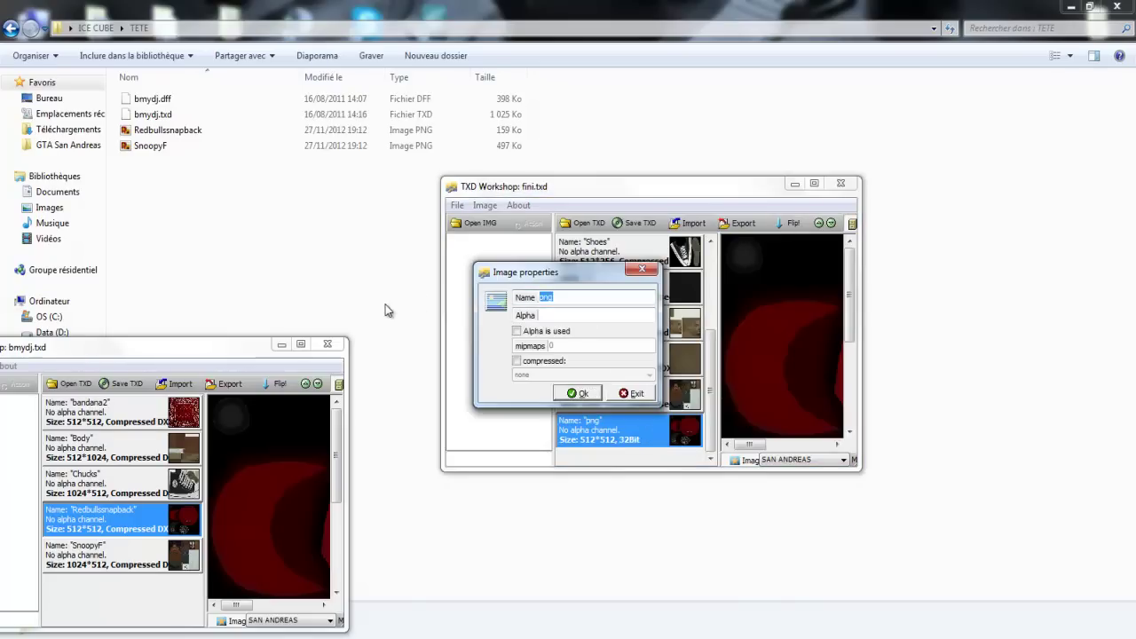
text(RedBull)
text(snapback)
click(555, 360)
click(578, 393)
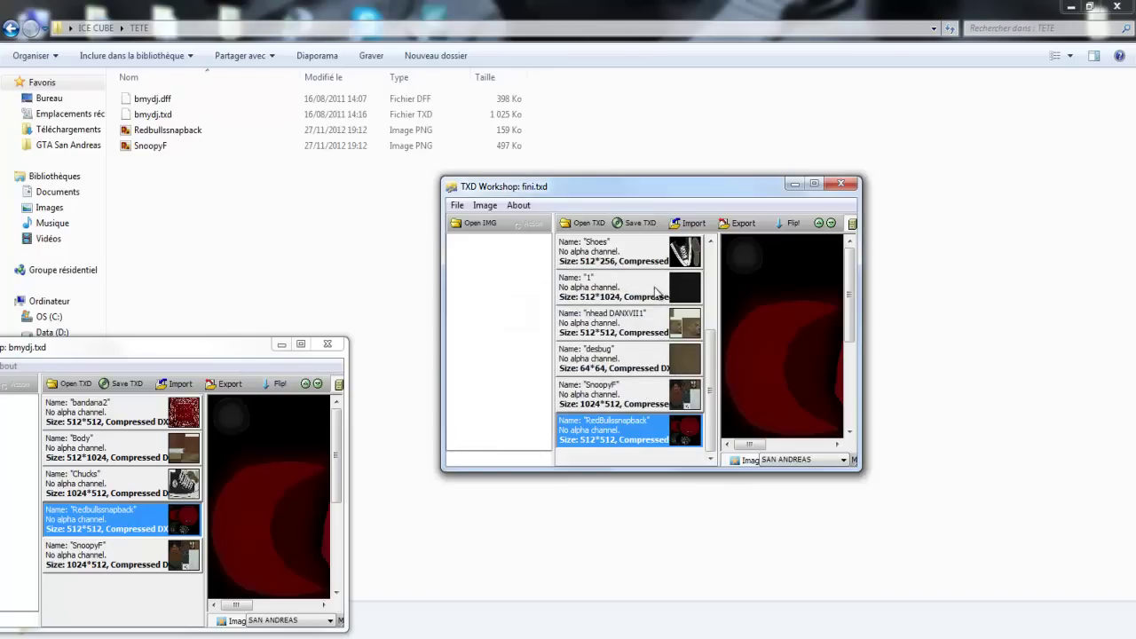
click(839, 184)
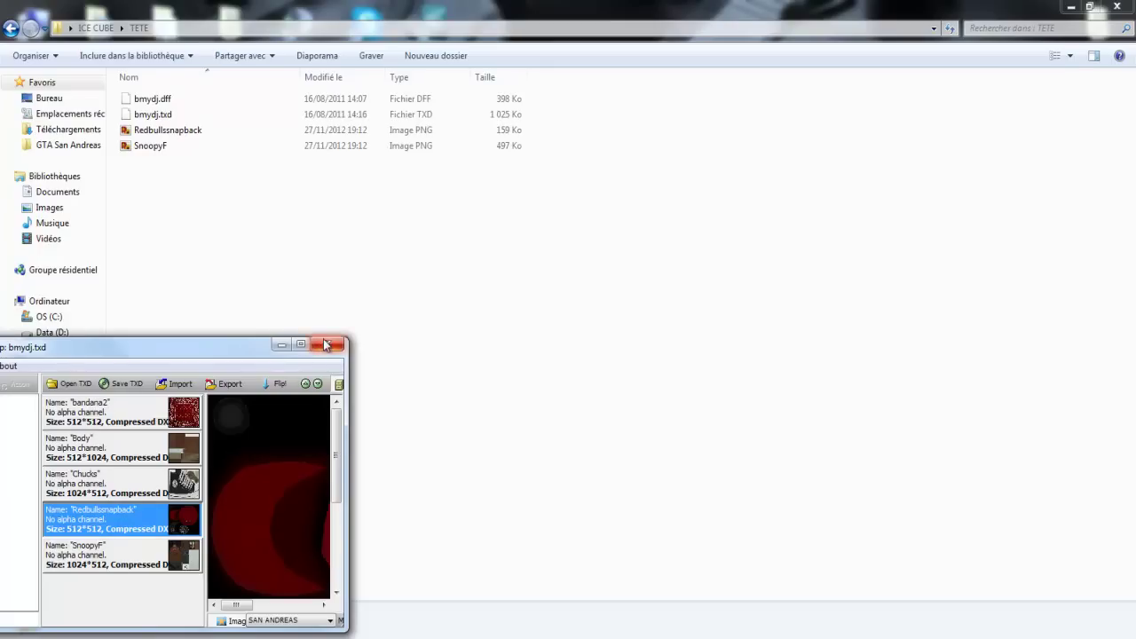
Close the bmydj.txd editor without saving the changes.
click(321, 344)
click(567, 360)
drag(338, 292, 224, 229)
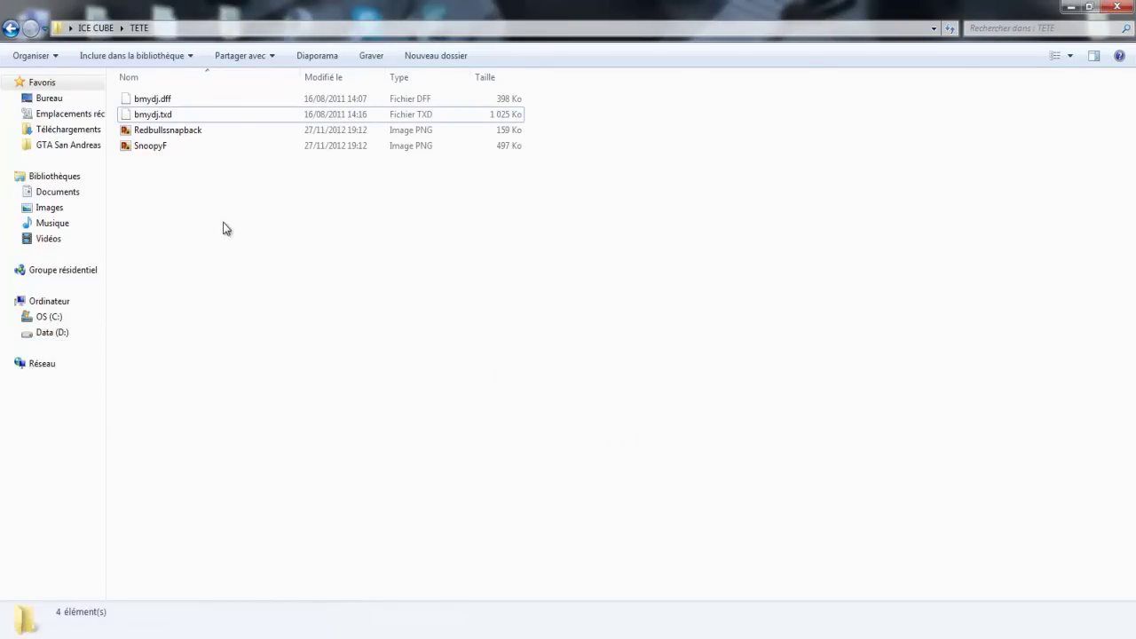
Go up to ICE CUBE and rubber-band select fini.dff and fini.txd together.
click(96, 27)
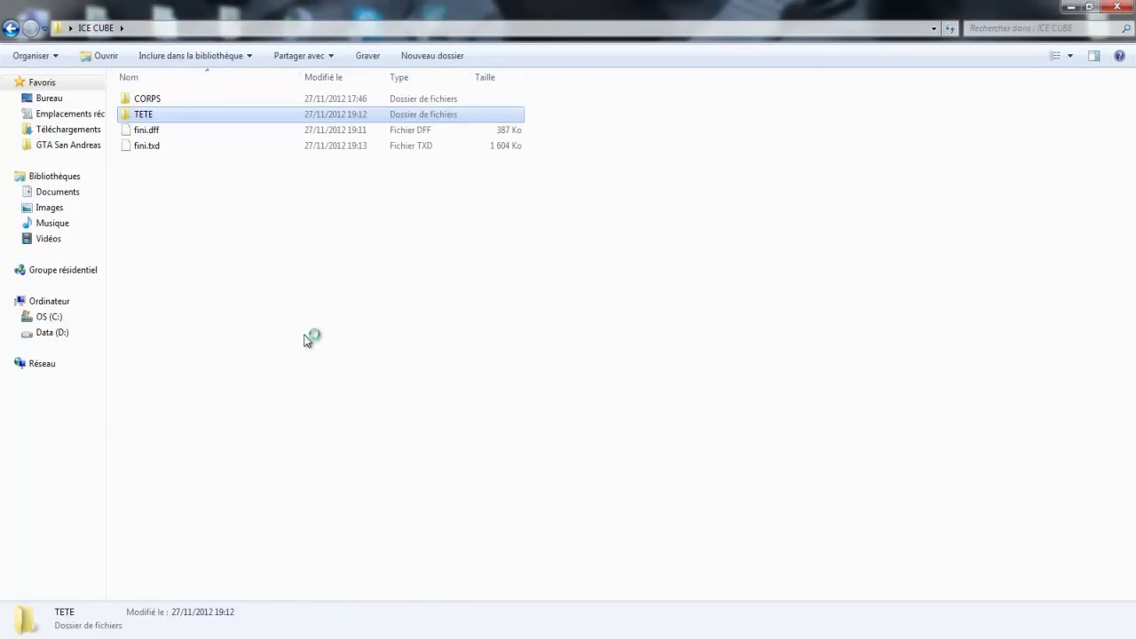
click(170, 145)
drag(175, 163, 171, 131)
click(170, 192)
mouse_move(172, 221)
mouse_down()
mouse_move(195, 117)
mouse_move(195, 152)
mouse_up()
click(203, 195)
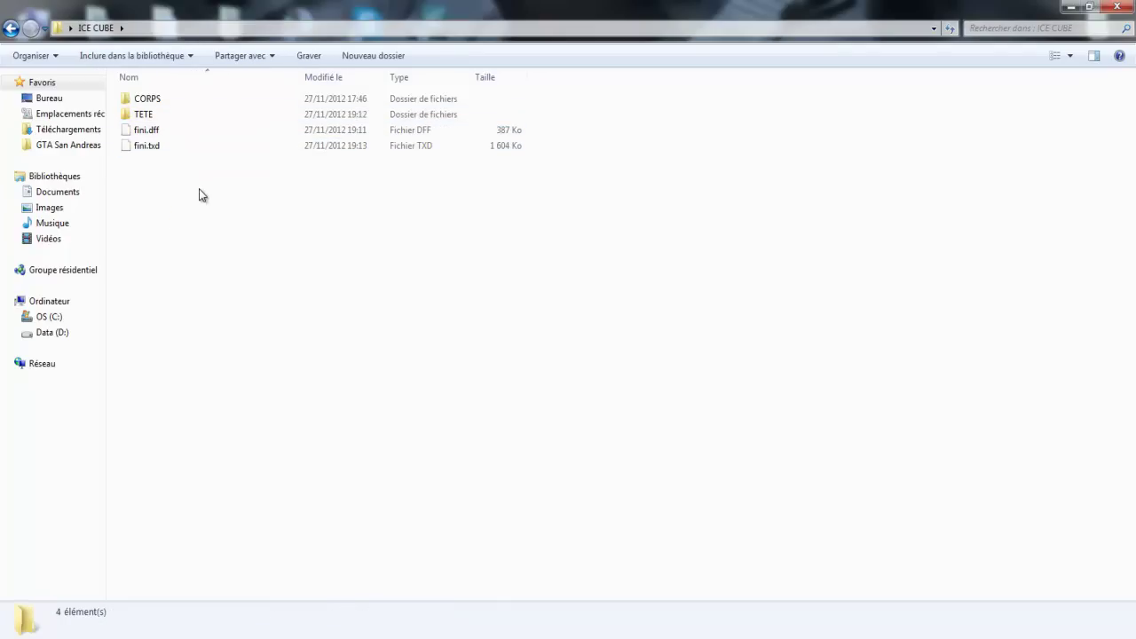
mouse_move(256, 287)
mouse_down()
mouse_move(305, 251)
mouse_move(299, 175)
mouse_move(316, 129)
mouse_up()
click(317, 230)
drag(264, 233, 221, 124)
click(225, 188)
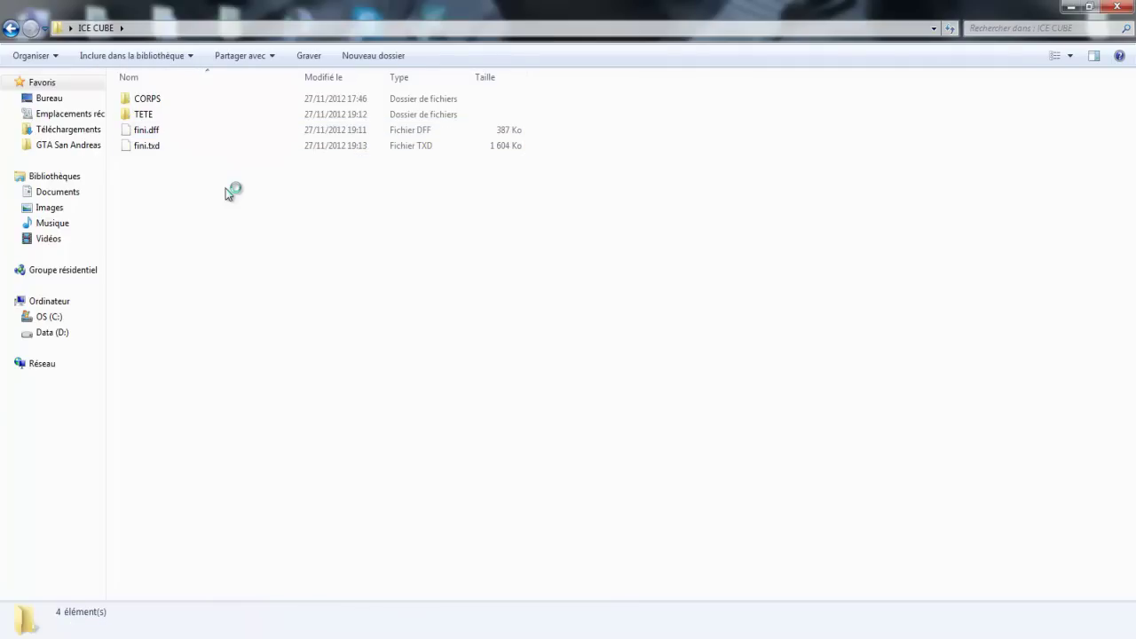